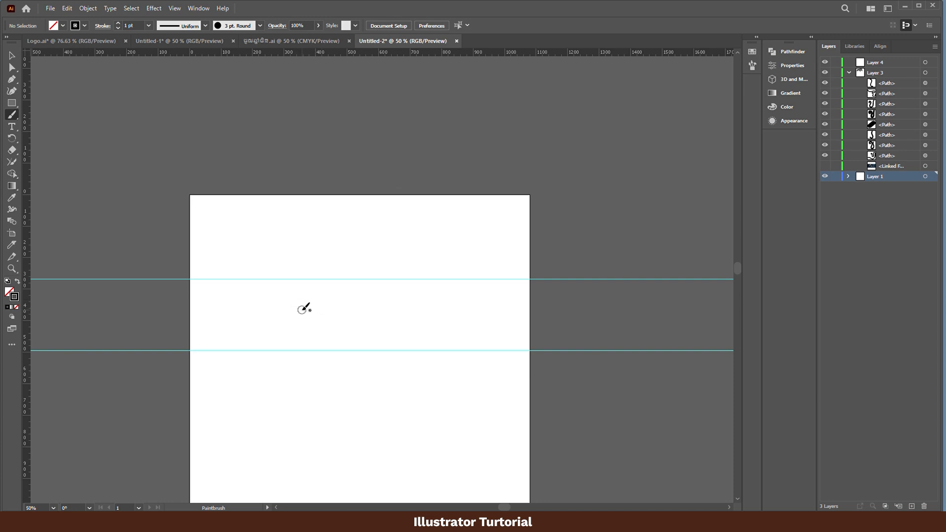
mouse_move(338, 331)
mouse_down()
mouse_move(361, 279)
mouse_move(375, 343)
mouse_move(316, 381)
mouse_move(247, 366)
mouse_up()
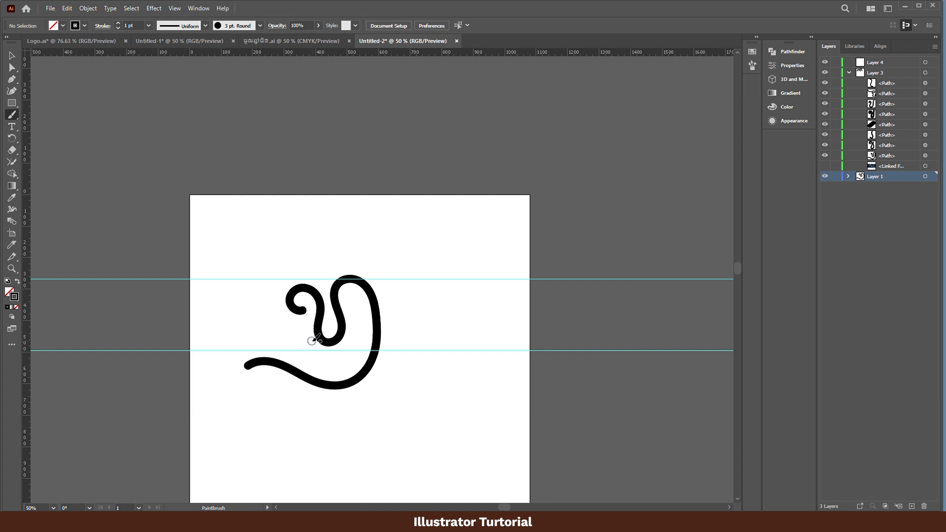
key(ctrl+z)
mouse_move(290, 320)
mouse_down()
mouse_move(319, 303)
mouse_move(324, 330)
mouse_move(343, 312)
mouse_move(383, 342)
mouse_move(314, 315)
mouse_move(335, 310)
mouse_move(357, 345)
mouse_up()
key(ctrl+z)
key(ctrl+z)
mouse_move(318, 313)
mouse_down()
mouse_move(359, 307)
mouse_move(397, 351)
mouse_move(355, 341)
mouse_move(398, 349)
mouse_move(355, 334)
mouse_move(370, 285)
mouse_move(370, 375)
mouse_move(324, 314)
mouse_move(372, 340)
mouse_move(408, 282)
mouse_move(319, 373)
mouse_move(349, 320)
mouse_move(366, 331)
mouse_move(414, 286)
mouse_move(310, 385)
mouse_up()
key(ctrl+z)
key(ctrl+z)
key(ctrl+z)
key(ctrl+z)
key(ctrl+z)
mouse_move(354, 313)
mouse_down()
mouse_move(365, 298)
mouse_move(376, 386)
mouse_move(315, 394)
mouse_up()
key(ctrl+z)
mouse_move(356, 321)
mouse_down()
mouse_move(382, 331)
mouse_move(401, 276)
mouse_move(338, 386)
mouse_up()
key(ctrl+z)
mouse_move(363, 315)
mouse_down()
mouse_move(394, 339)
mouse_move(438, 292)
mouse_move(335, 388)
mouse_up()
key(ctrl+z)
mouse_move(275, 315)
mouse_down()
mouse_move(290, 335)
mouse_move(249, 380)
mouse_move(302, 319)
mouse_move(281, 383)
mouse_move(287, 302)
mouse_move(349, 370)
mouse_move(256, 387)
mouse_up()
key(ctrl+z)
key(ctrl+z)
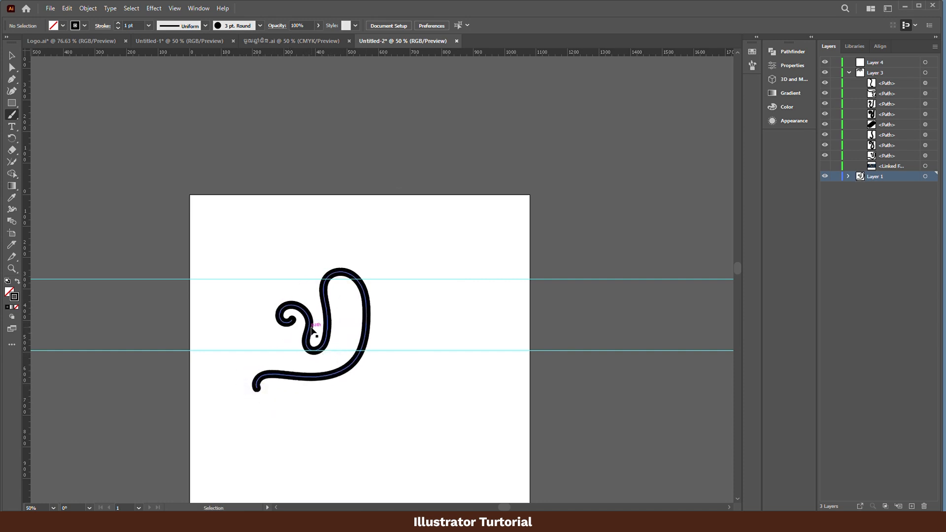
key(ctrl+z)
- Paint the first Khmer letter with a long sweeping tail and inner tick, plus the second letter's curled body between the guides
mouse_move(301, 321)
mouse_down()
mouse_move(318, 342)
mouse_move(338, 330)
mouse_move(340, 280)
mouse_move(372, 297)
mouse_move(365, 362)
mouse_move(306, 382)
mouse_move(242, 378)
mouse_up()
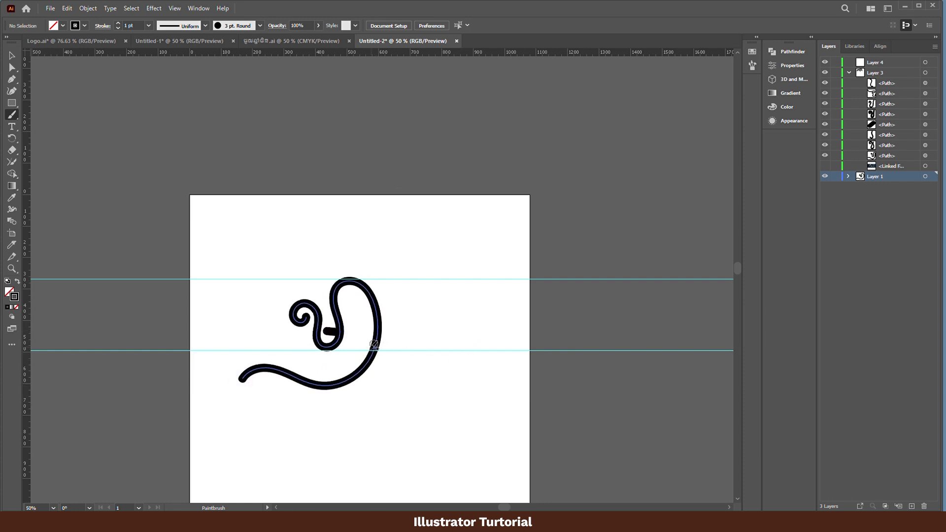
ctrl+click(333, 343)
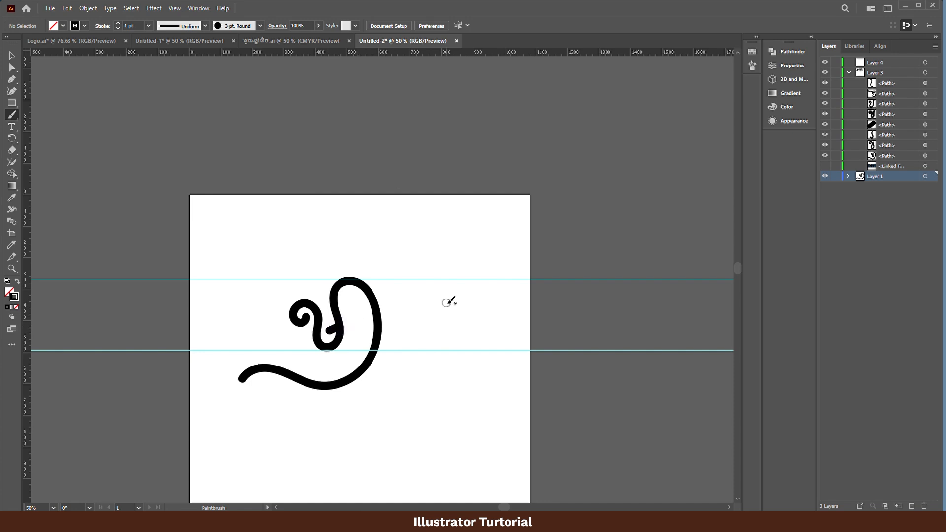
mouse_move(415, 316)
mouse_down()
mouse_move(449, 284)
mouse_move(437, 346)
mouse_move(452, 281)
mouse_up()
key(ctrl+z)
drag(452, 330, 469, 283)
ctrl+click(486, 292)
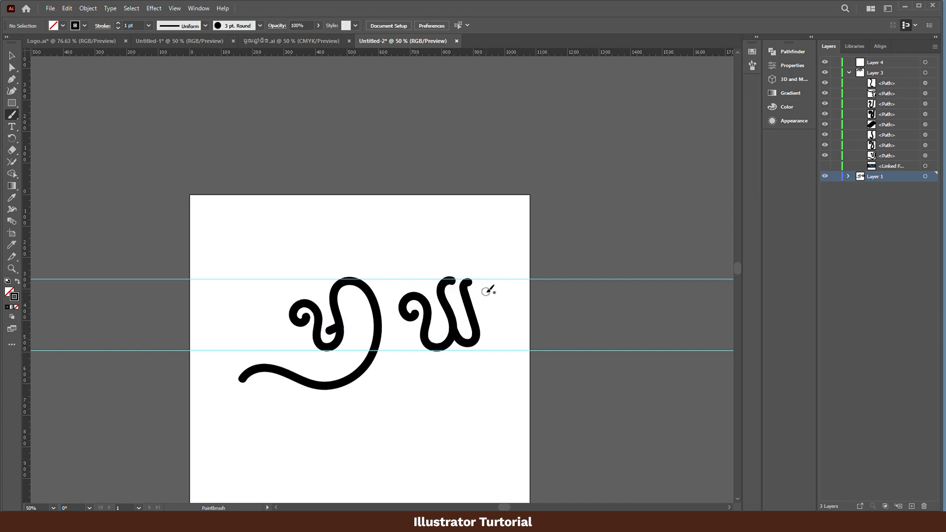
key(ctrl+z)
drag(454, 338, 470, 282)
key(ctrl+z)
key(ctrl+z)
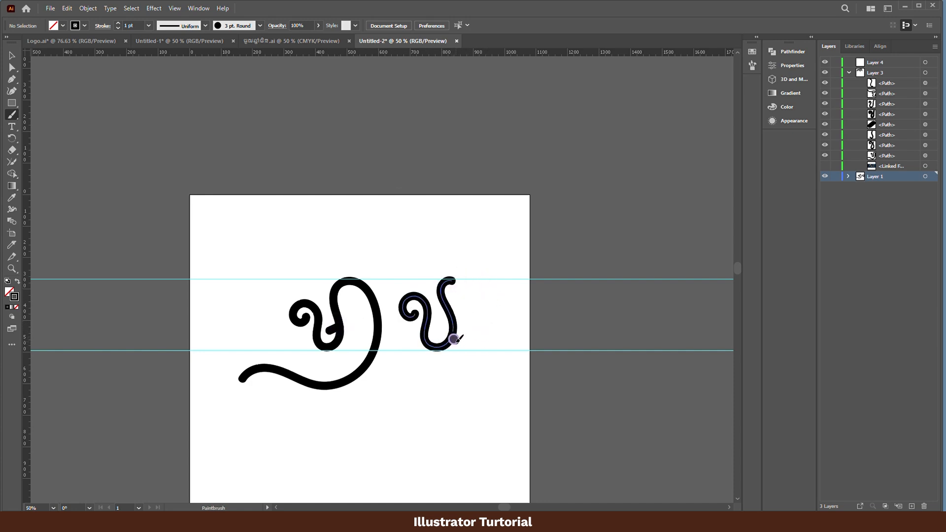
mouse_move(454, 339)
mouse_down()
mouse_move(472, 281)
mouse_move(463, 282)
mouse_move(473, 280)
mouse_up()
key(ctrl+z)
key(ctrl+z)
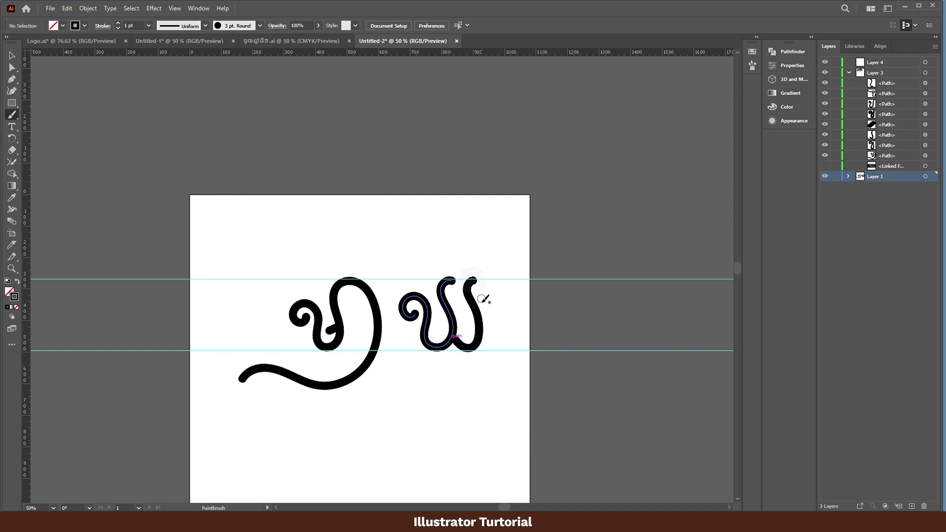
key(ctrl+z)
drag(454, 337, 472, 281)
key(ctrl+z)
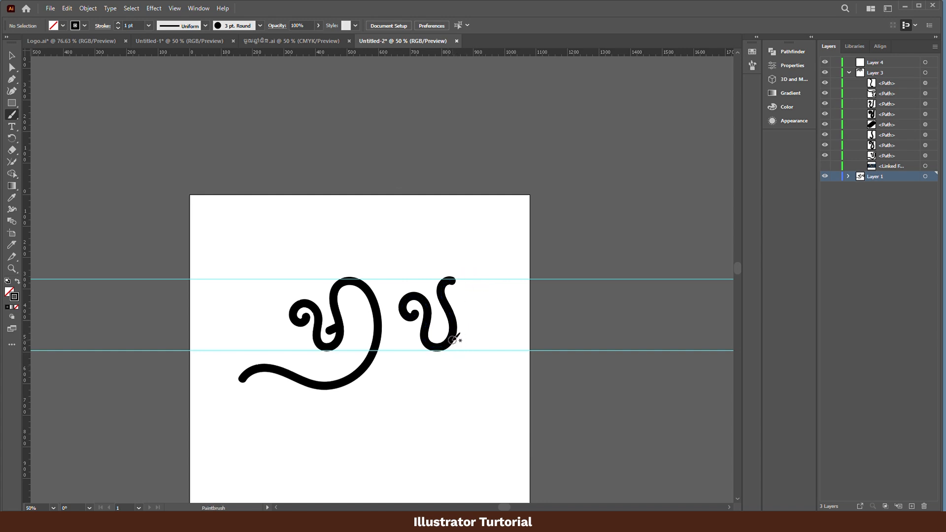
drag(453, 340, 477, 282)
key(ctrl+z)
- Paint the second letter's curved right-hand stem up to the upper guide and move the finished letter closer to the first
drag(454, 341, 476, 280)
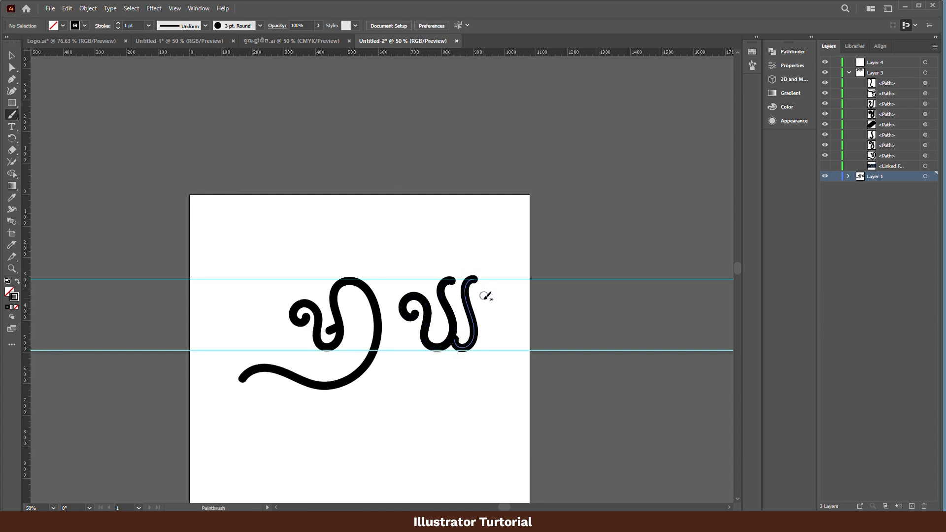
key(v)
mouse_move(473, 340)
mouse_down()
mouse_move(472, 318)
mouse_move(453, 324)
mouse_up()
click(527, 325)
click(521, 310)
- Paint the third letter between the guides as one stroke with a small hook and a rounded U-shaped bowl
drag(521, 311, 486, 314)
key(b)
mouse_move(437, 314)
mouse_down()
mouse_move(472, 347)
mouse_move(478, 286)
mouse_up()
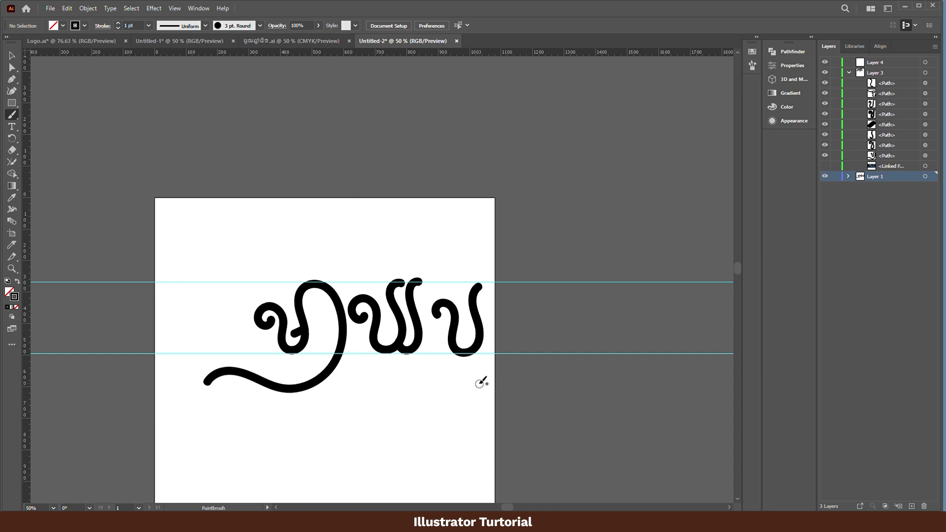
mouse_move(450, 380)
mouse_down()
mouse_move(471, 407)
mouse_move(451, 366)
mouse_move(482, 379)
mouse_move(447, 384)
mouse_move(488, 362)
mouse_up()
key(ctrl+z)
key(ctrl+z)
key(ctrl+z)
key(ctrl+z)
- Paint a curled subscript vowel beneath the third letter and shrink it to about 121 × 133 px
drag(448, 388, 488, 365)
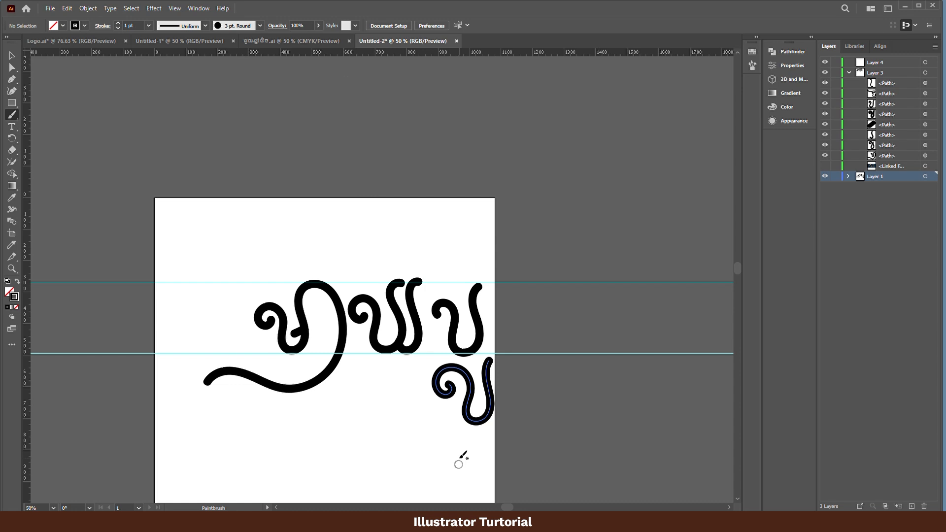
click(487, 403)
key(e)
drag(494, 424, 484, 394)
key(v)
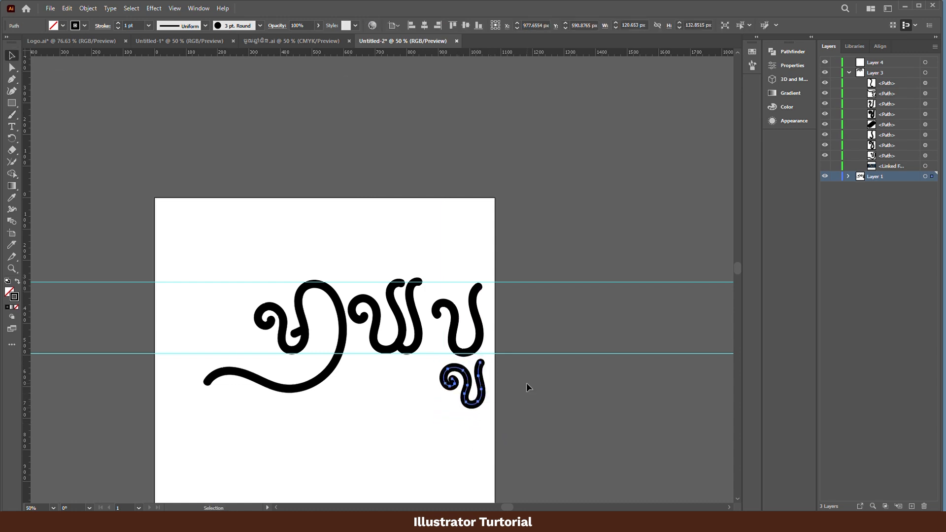
click(528, 388)
- Nudge the third letter and its curled subscript slightly up and to the left to align them with the guides
drag(483, 335, 477, 332)
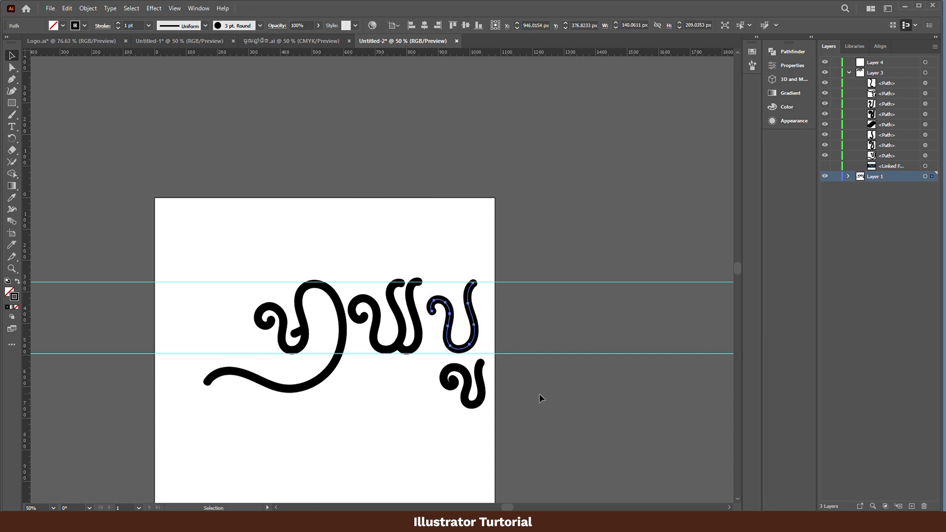
click(539, 395)
drag(478, 401, 471, 399)
click(543, 389)
- Paint the fourth letter with a long flourish sweeping over the third, then scale it to about 382 × 310 px and nudge it
key(b)
mouse_move(542, 317)
mouse_down()
mouse_move(538, 356)
mouse_move(514, 354)
mouse_move(489, 291)
mouse_move(520, 242)
mouse_up()
key(ctrl+z)
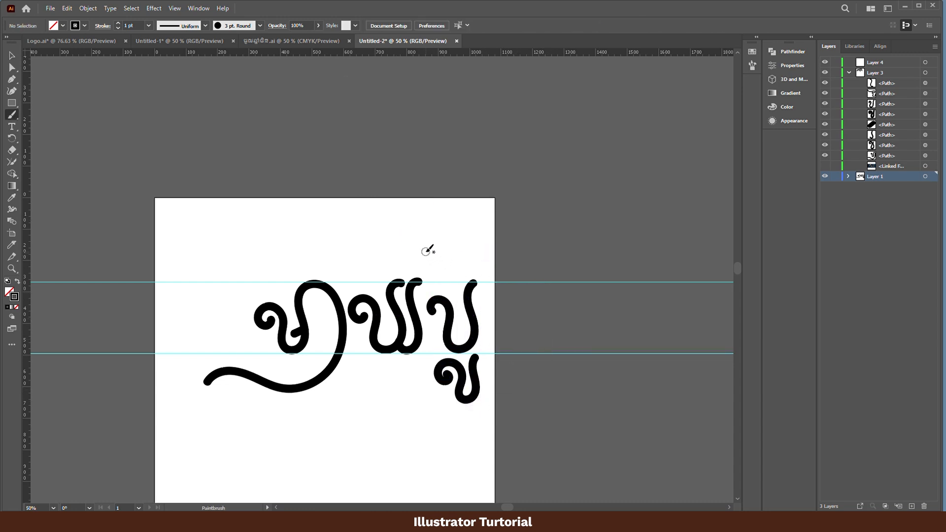
mouse_move(425, 251)
mouse_down()
mouse_move(559, 262)
mouse_move(540, 289)
mouse_move(497, 296)
mouse_move(520, 308)
mouse_move(517, 348)
mouse_move(553, 346)
mouse_move(546, 324)
mouse_up()
key(e)
drag(410, 237, 429, 256)
key(v)
drag(552, 287, 547, 287)
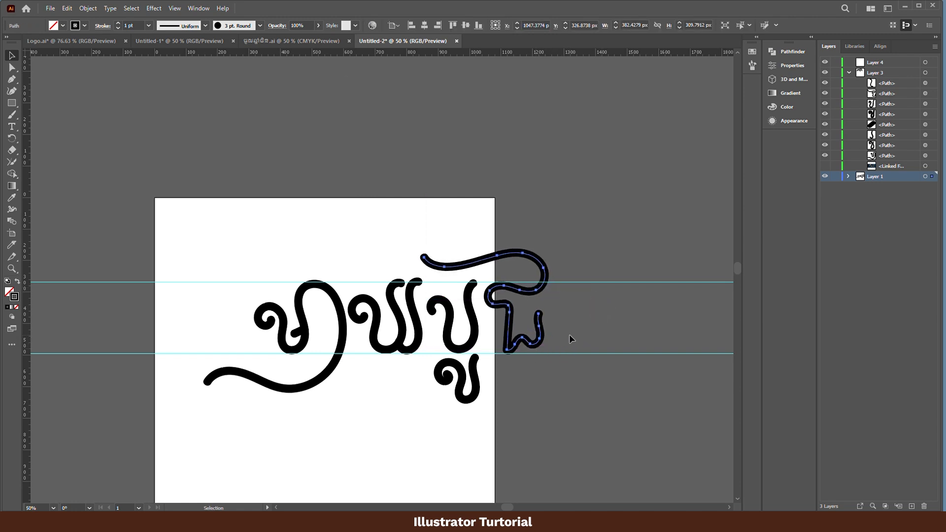
- Smooth the fourth letter's base by rounding its sharp lower-left corner and adjusting the curve handle at its lower-right anchor
drag(11, 114, 49, 112)
mouse_move(537, 349)
mouse_down()
mouse_move(506, 346)
mouse_move(502, 336)
mouse_move(618, 313)
mouse_move(662, 291)
mouse_up()
key(z)
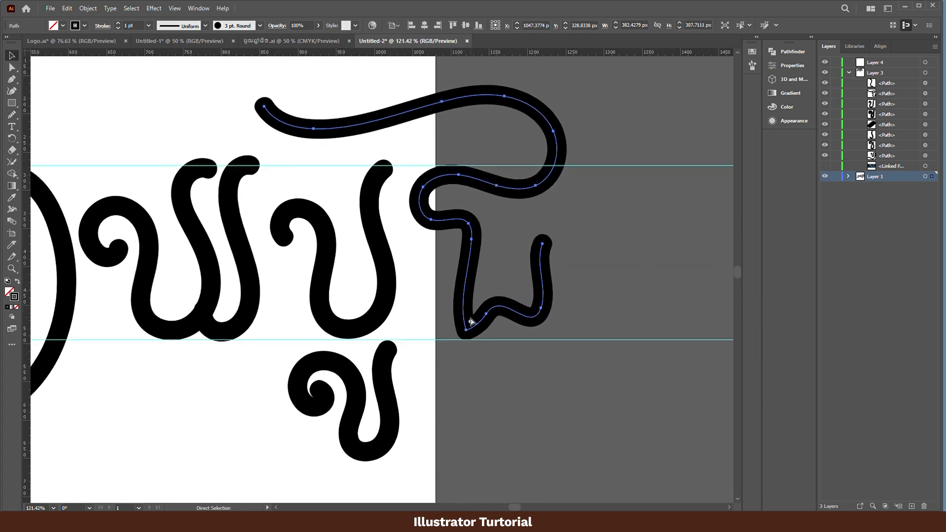
drag(472, 322, 552, 320)
click(541, 310)
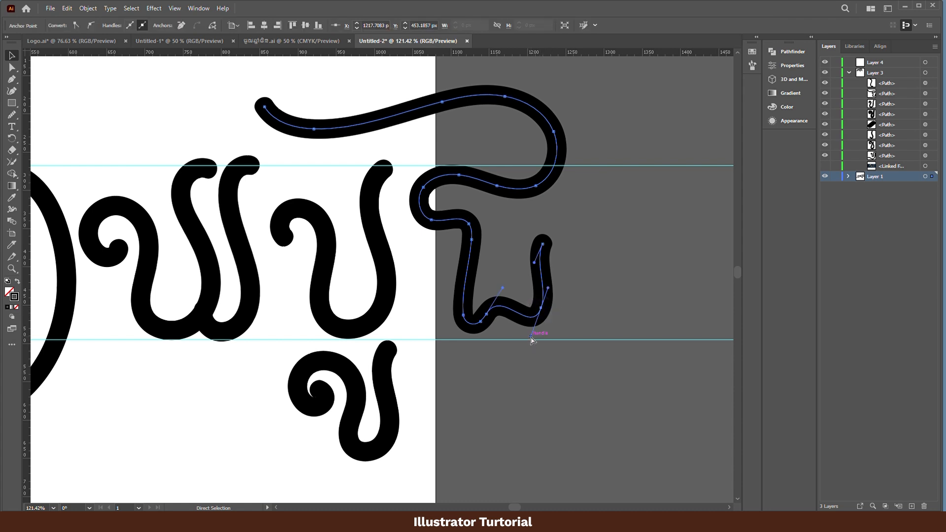
drag(531, 339, 524, 329)
key(v)
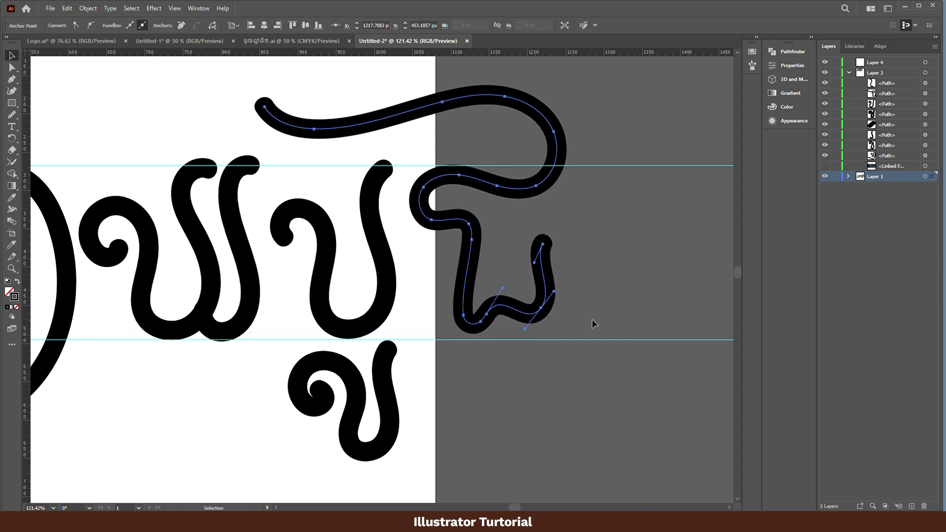
click(592, 320)
- Move the whole fourth letter slightly down and to the left so its base sits on the lower guide
click(541, 313)
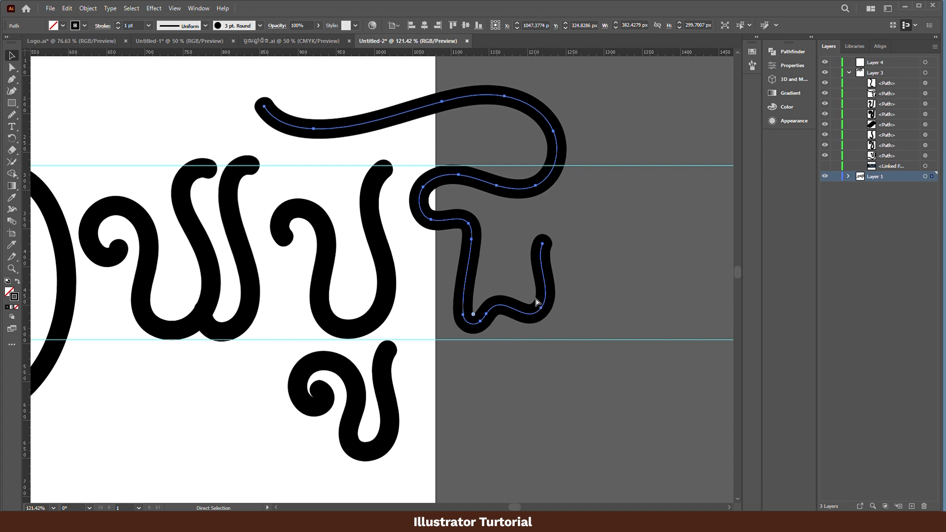
drag(549, 291, 544, 296)
click(557, 267)
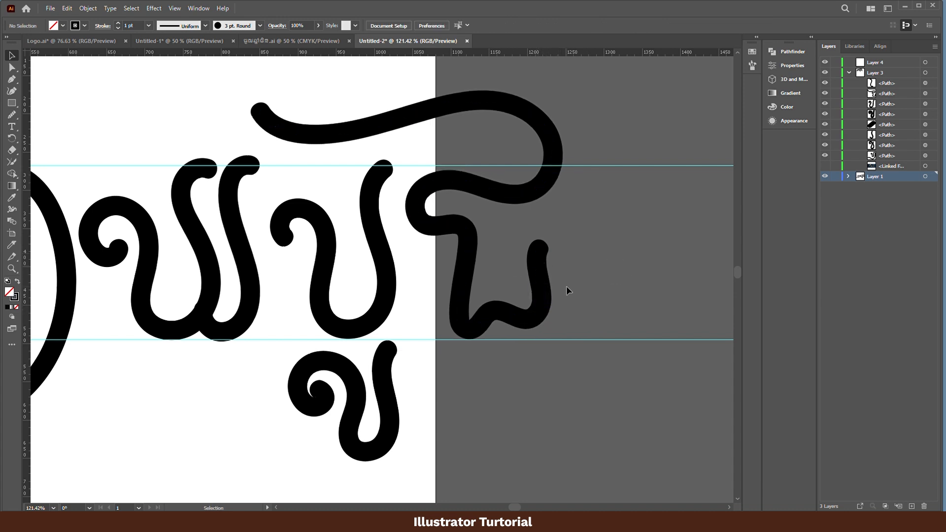
- Paint the final tall vowel stroke after the fourth letter, curving from the upper guide to well below the lower guide
key(ctrl+1)
key(b)
mouse_move(452, 196)
mouse_down()
mouse_move(491, 205)
mouse_move(520, 449)
mouse_up()
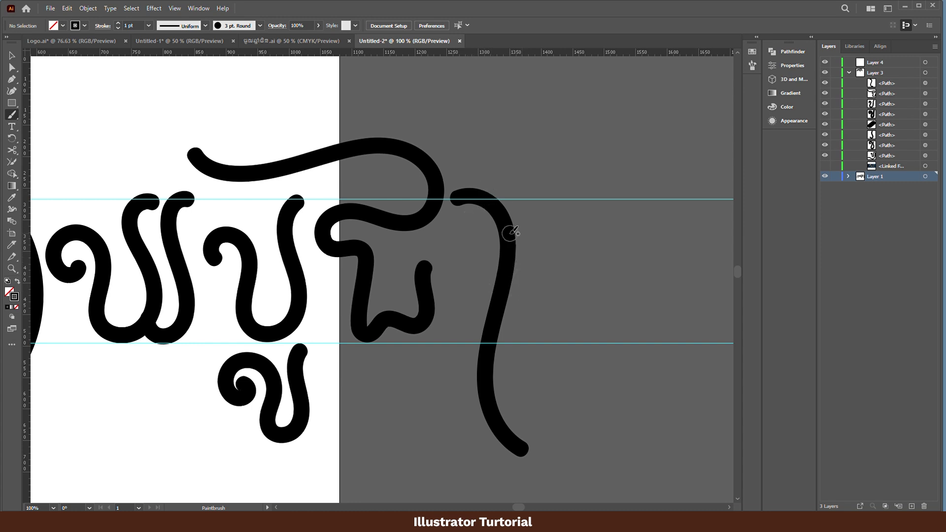
- Move all the lettering onto the artboard's upper area and scale it down to about 755 × 303 px
key(ctrl+0)
key(v)
drag(589, 165, 353, 426)
drag(357, 259, 273, 231)
key(e)
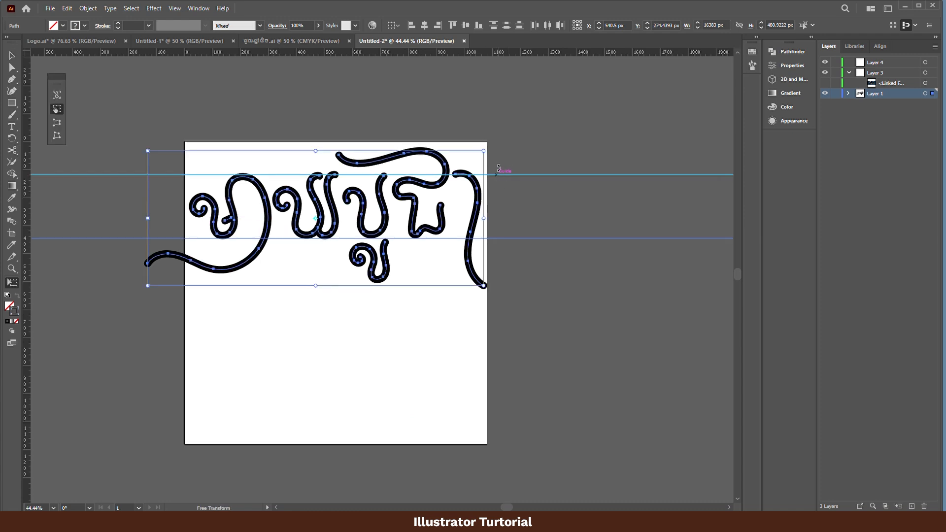
drag(482, 151, 403, 184)
key(v)
click(557, 276)
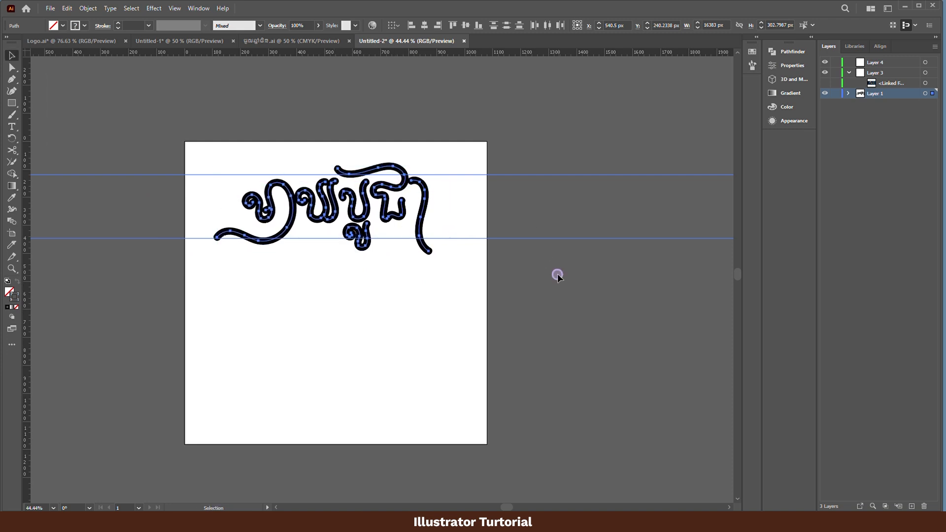
- Select the lettering without the two guides and nudge it slightly right to centre it on the artboard
key(space)
drag(501, 256, 539, 283)
drag(500, 166, 217, 340)
shift+click(570, 202)
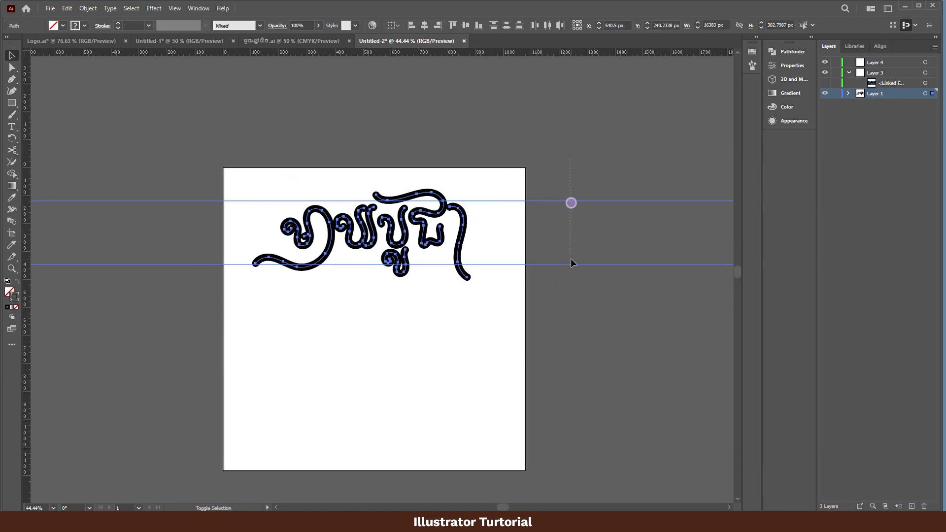
shift+click(570, 265)
key(Right)
key(Right)
key(Right)
key(Right)
key(Right)
key(Right)
key(Right)
key(Right)
key(Right)
key(Right)
key(Right)
key(Right)
key(Right)
key(Right)
key(Right)
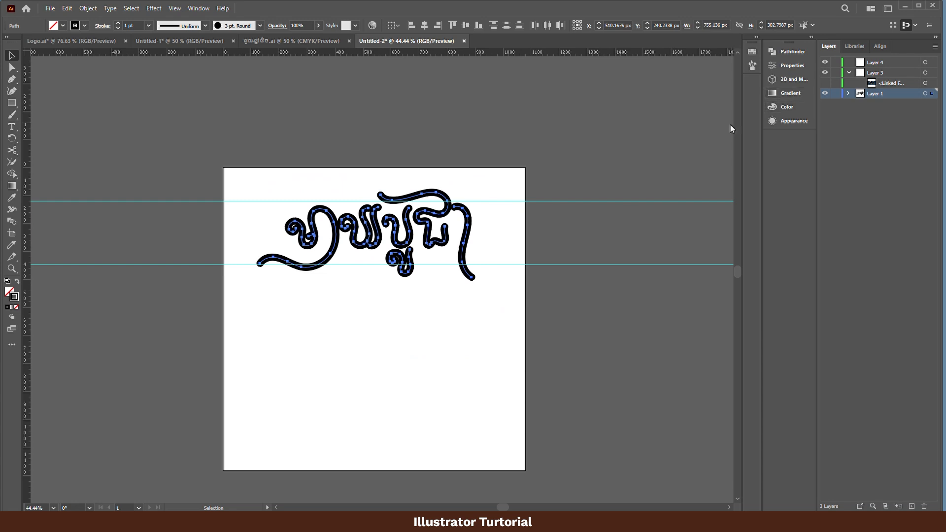
- Set the stroke weight of the selected lettering to 0.7 pt and deselect it
double_click(127, 25)
text(0.7)
key(Return)
click(617, 340)
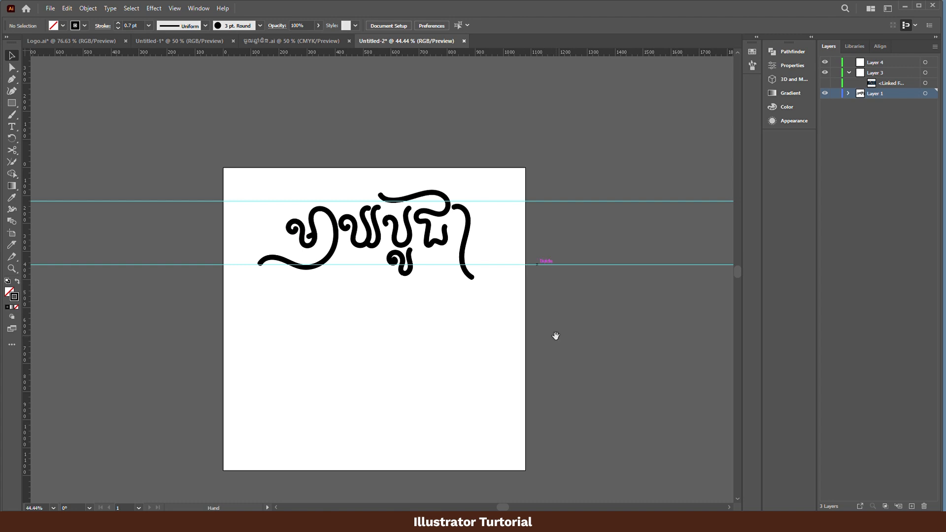
- Draw a circle of about 38 × 38 px on Layer 4, just above the artboard
drag(479, 284, 466, 244)
click(887, 63)
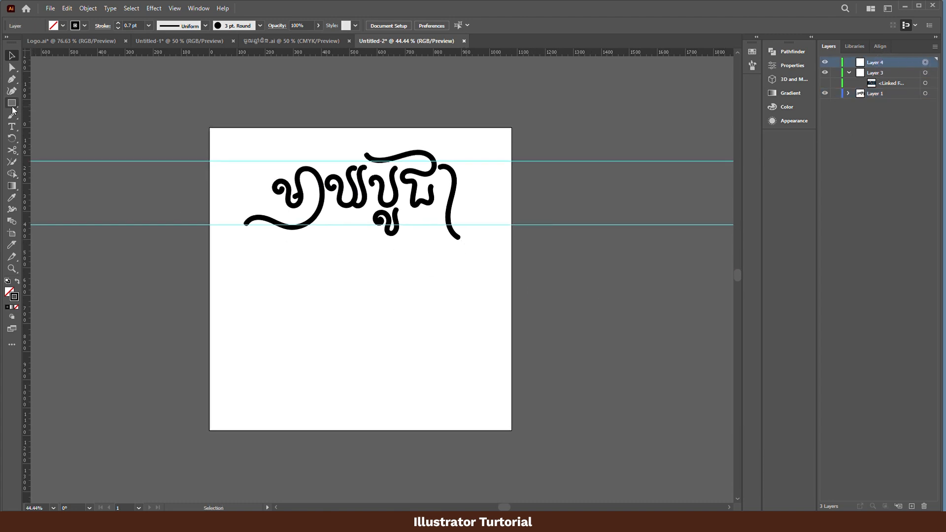
drag(13, 109, 59, 115)
drag(276, 95, 286, 103)
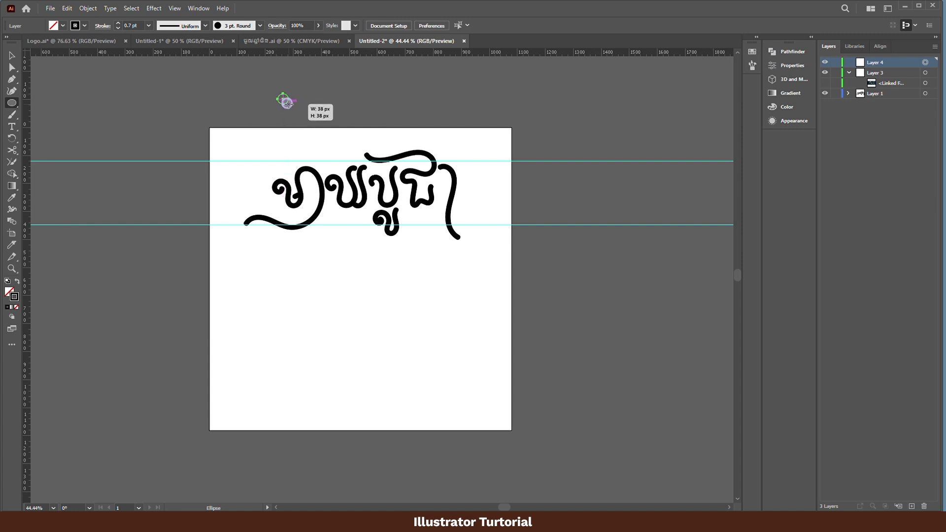
key(v)
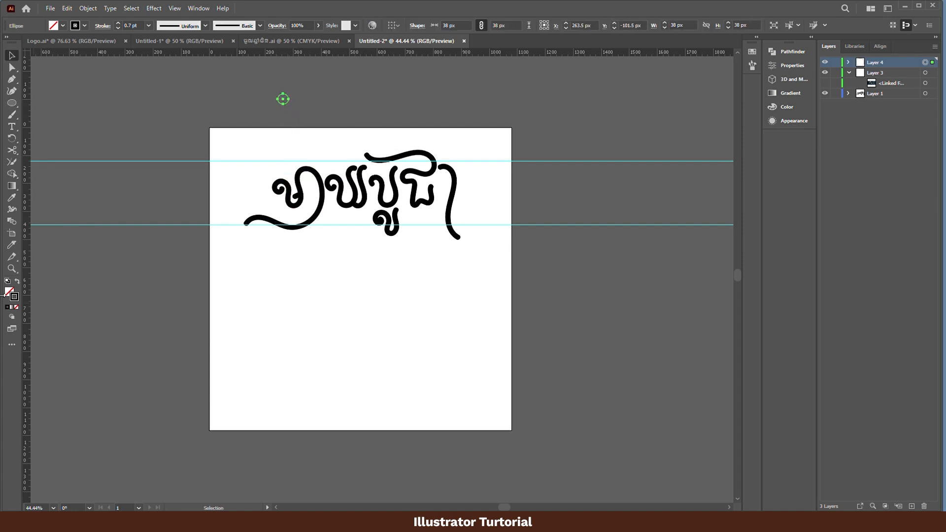
- Remove the small circle's stroke and fill it with solid black
click(16, 307)
click(8, 291)
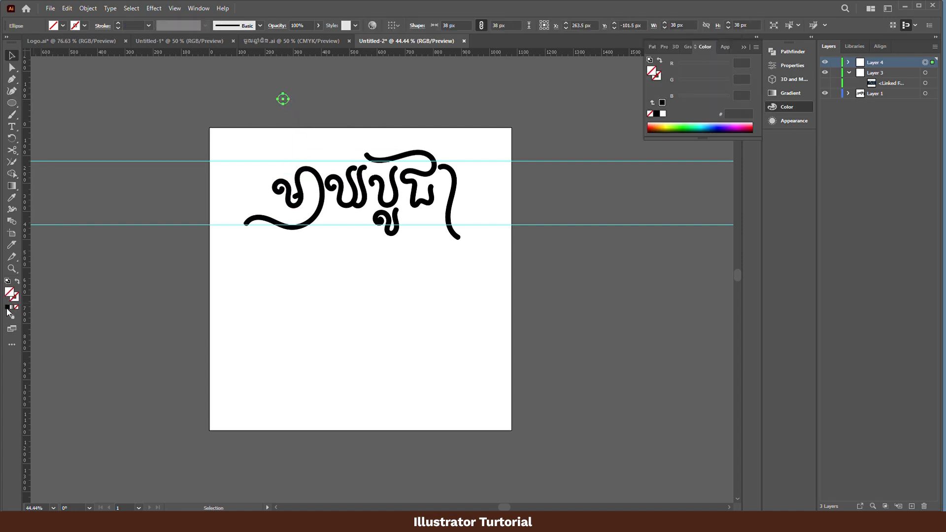
click(7, 307)
click(11, 308)
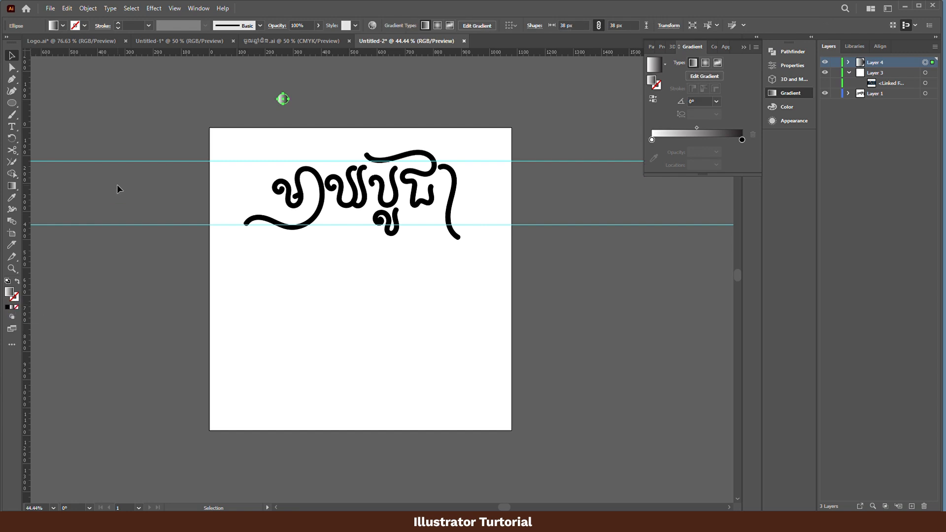
click(162, 119)
key(space)
drag(226, 114, 215, 160)
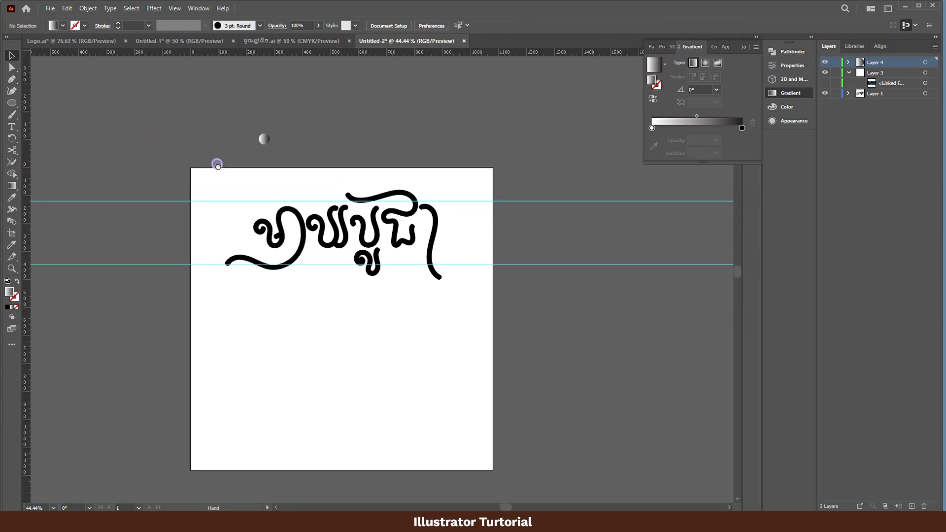
click(264, 139)
click(9, 307)
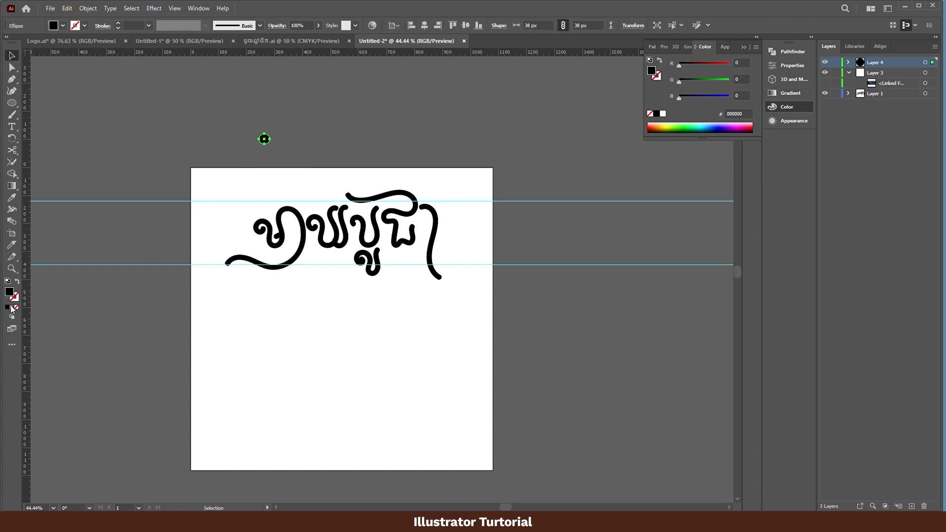
- Add a new layer and move it beneath Layer 1 at the bottom of the layer stack
drag(221, 226, 283, 228)
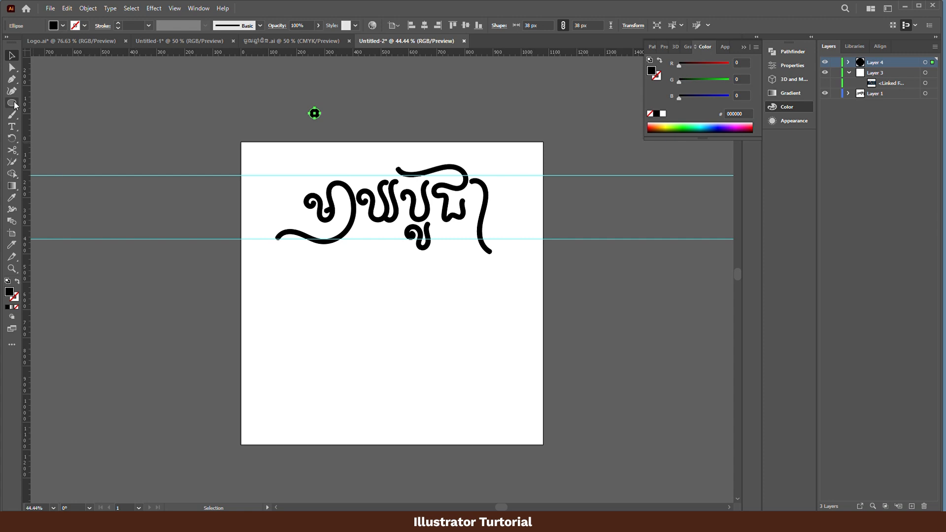
drag(15, 105, 50, 100)
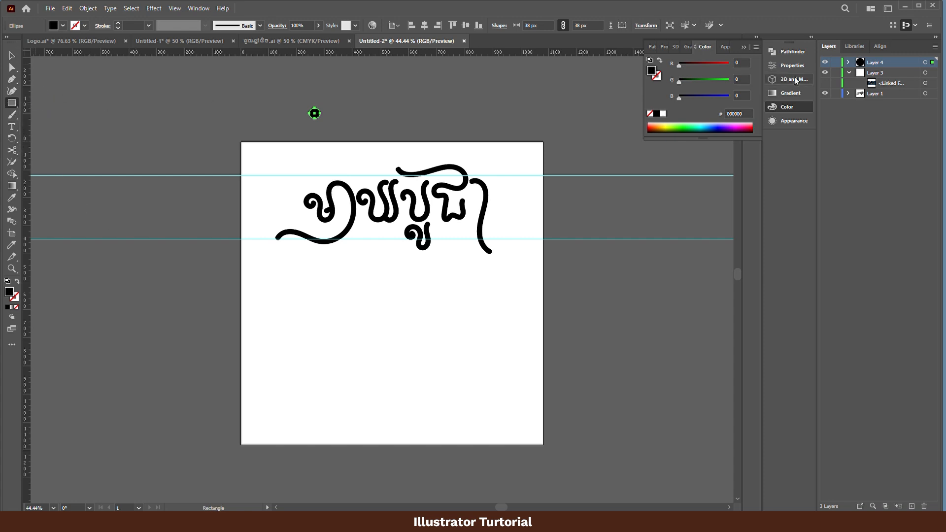
click(903, 95)
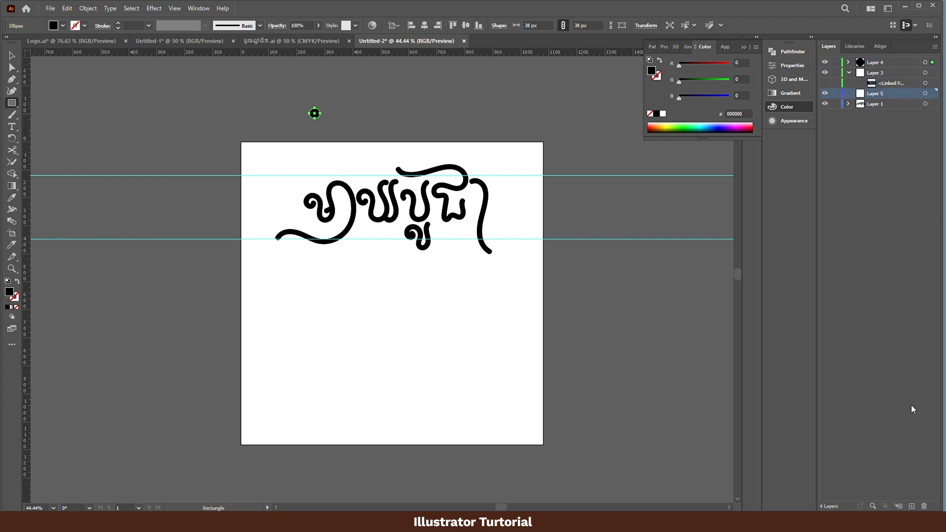
drag(896, 93, 895, 115)
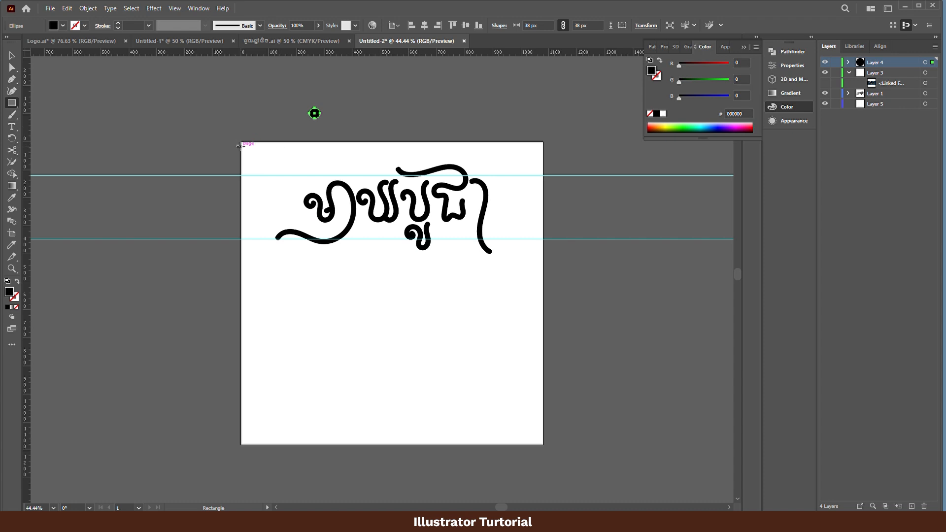
- Draw a 1080 × 1080 px rectangle covering the whole artboard and move it into Layer 5, behind the lettering
drag(241, 142, 543, 444)
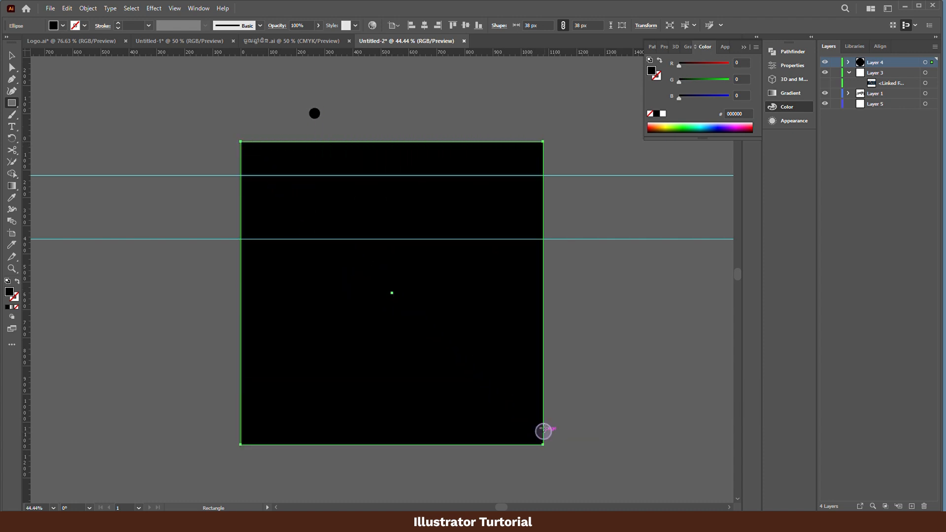
key(v)
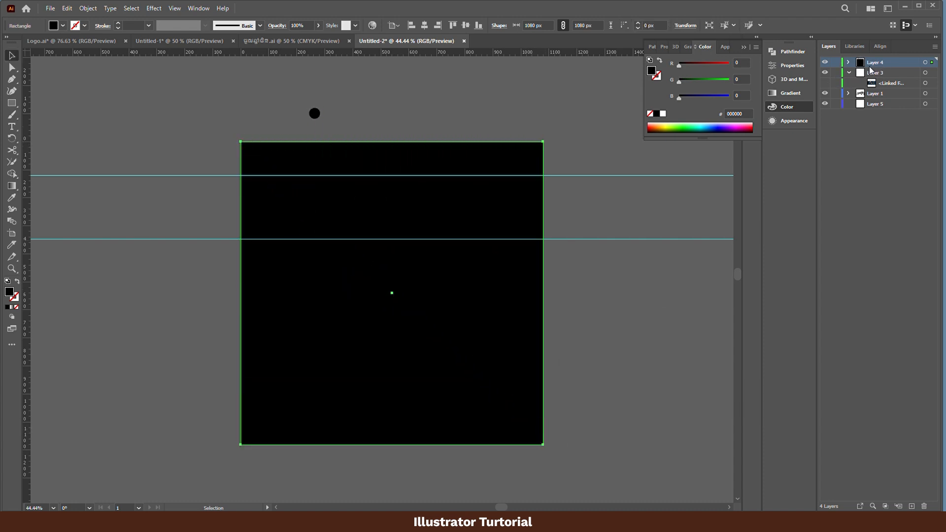
click(848, 62)
double_click(909, 73)
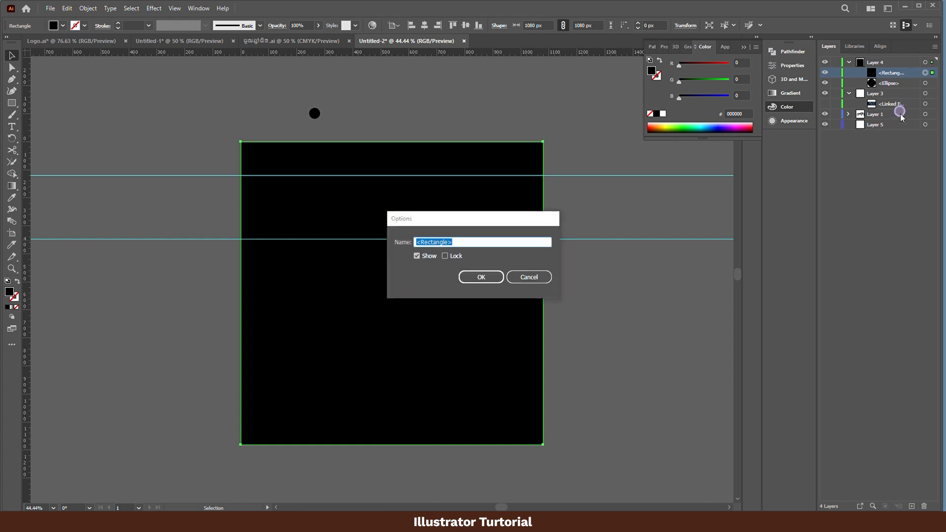
click(530, 277)
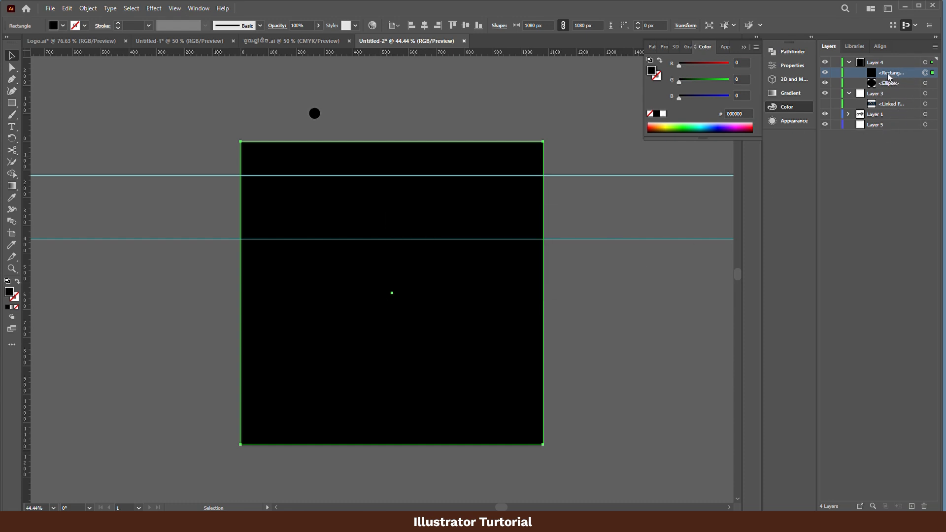
drag(889, 74, 885, 125)
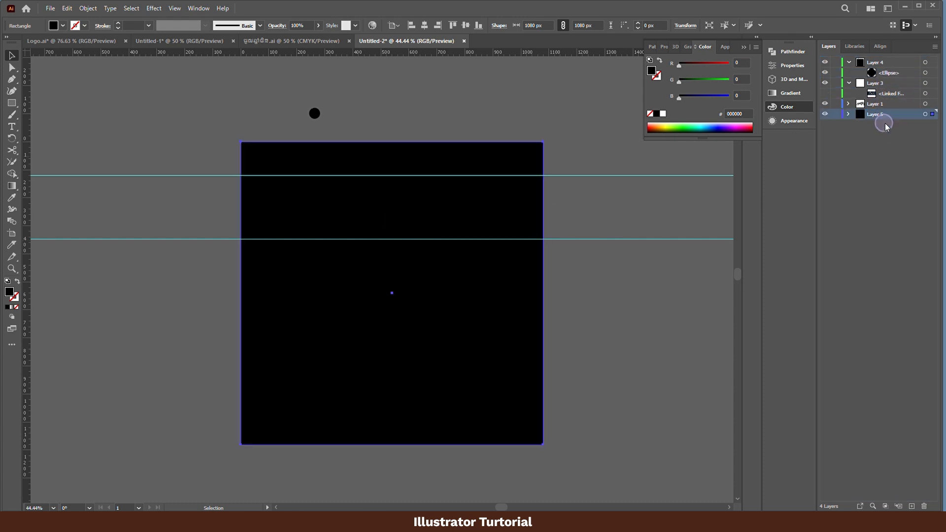
- Fill the background rectangle with dusty pink c6afaf and deselect it
double_click(9, 293)
drag(616, 247, 604, 215)
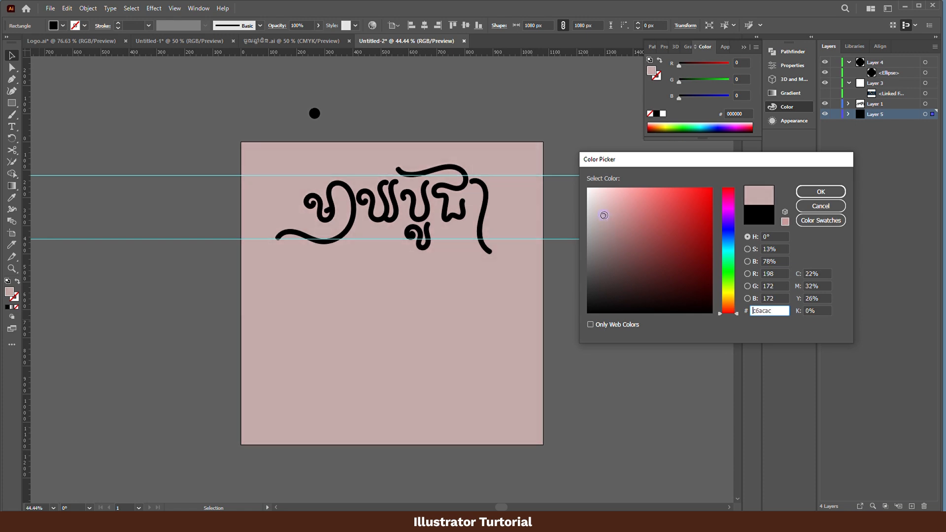
key(Return)
click(418, 139)
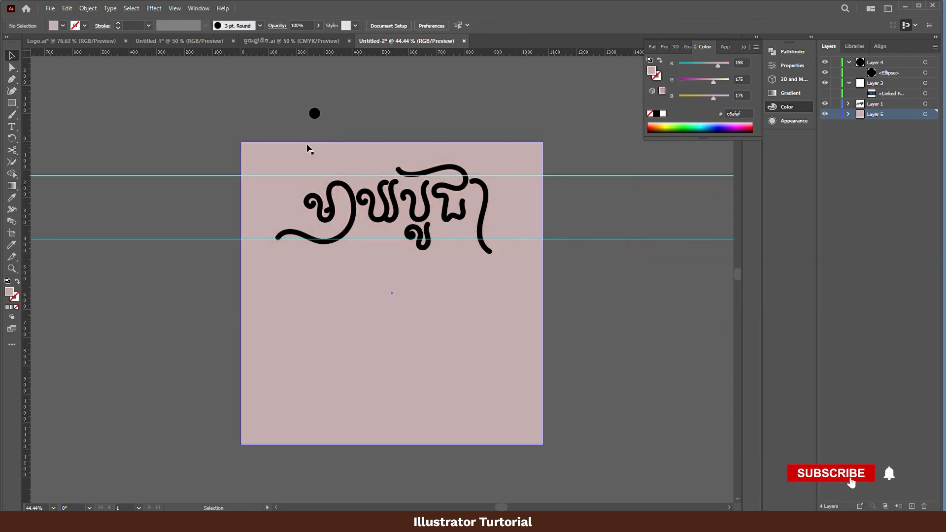
- Move the small black circle onto the artboard, just above the upper guide over the first letter
drag(314, 114, 492, 151)
key(z)
drag(381, 215, 466, 202)
key(v)
drag(409, 165, 399, 269)
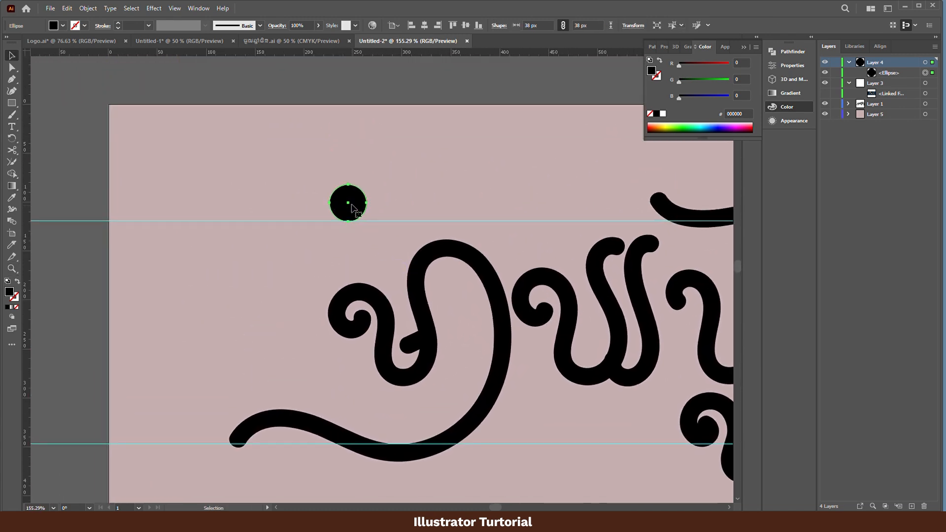
- Scale the black circle down proportionally to about 21.6 × 21.6 px with Free Transform
key(e)
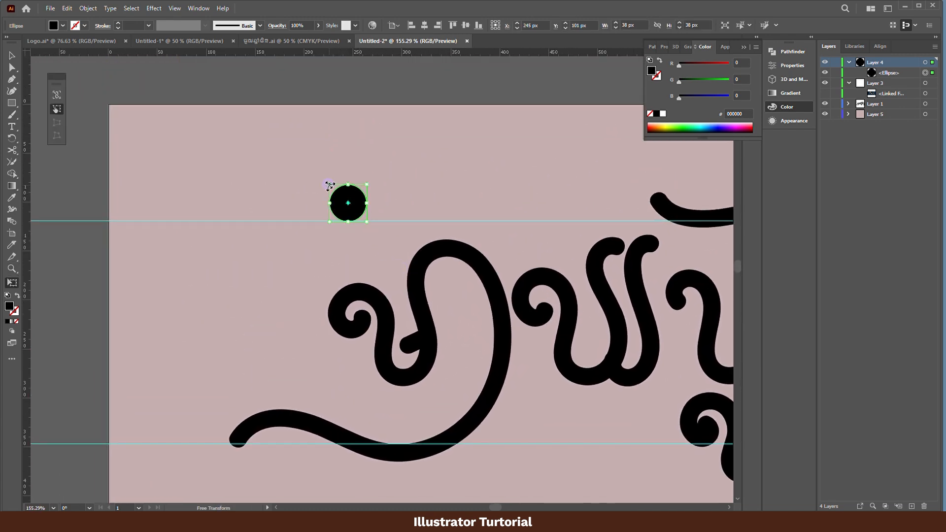
drag(330, 186, 347, 198)
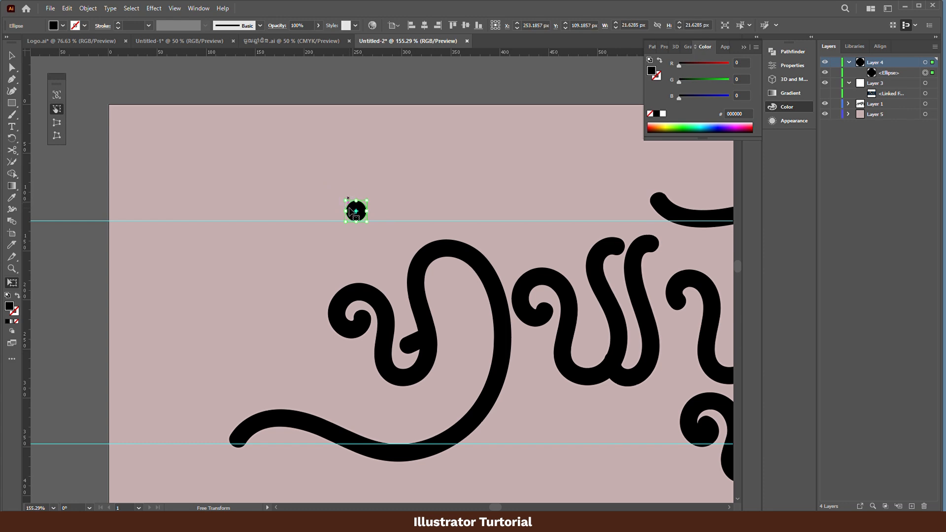
key(v)
- Change the small circle's fill to white, ffffff
scroll(364, 211, down, 1)
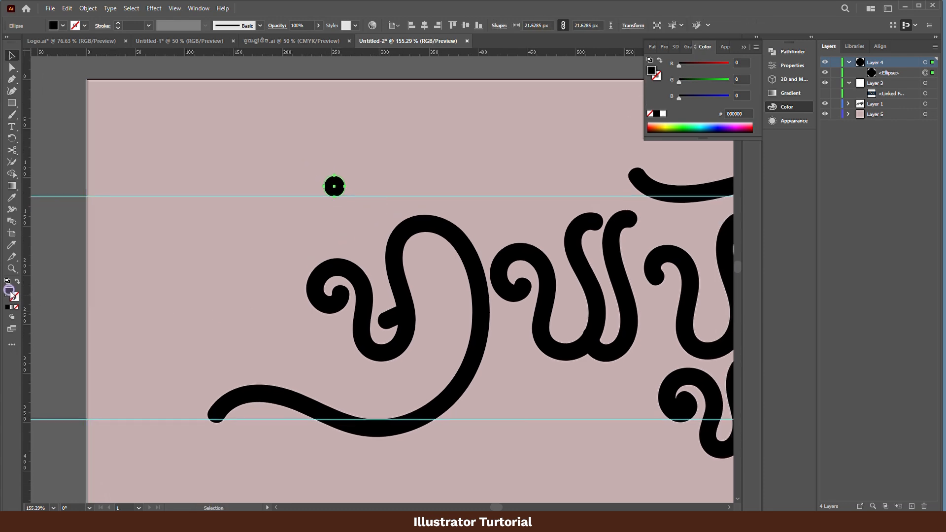
double_click(11, 292)
text(ffffff)
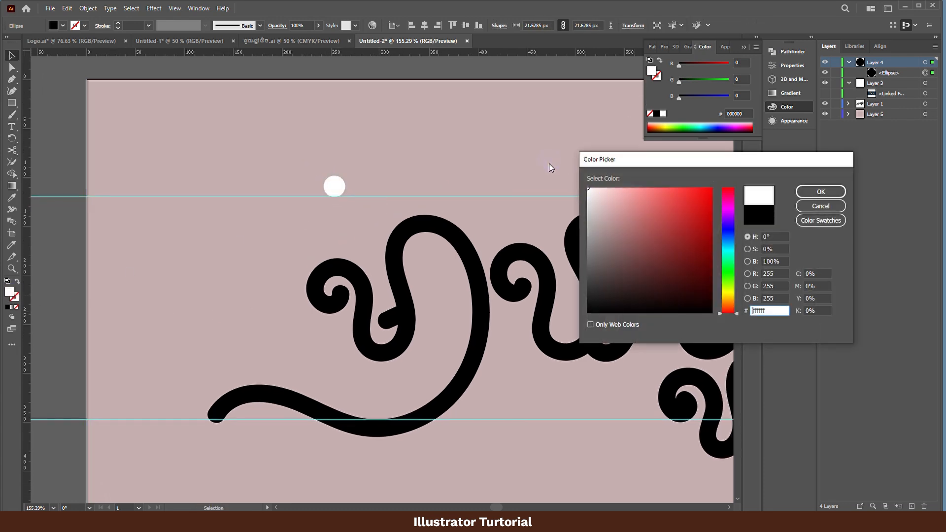
key(Return)
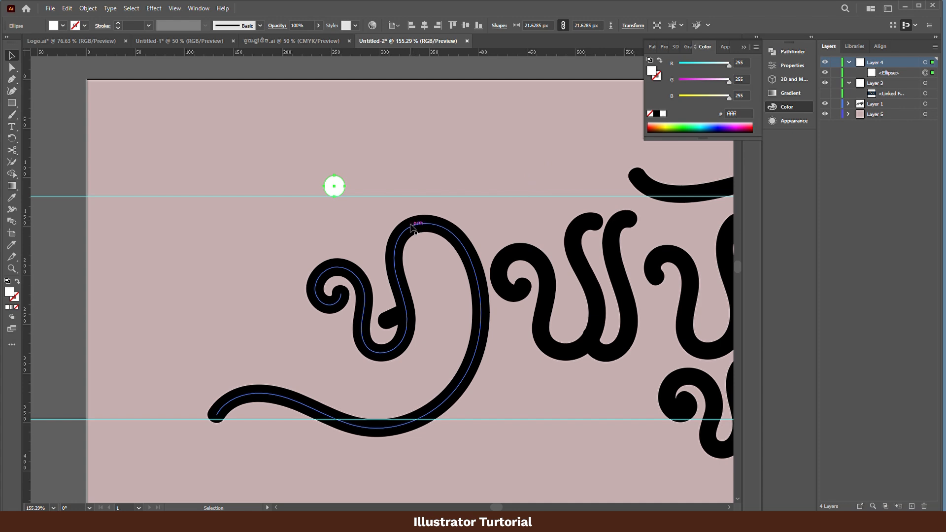
- Duplicate the white circle horizontally about 161 px to its right and make a blend between the two circles
drag(335, 189, 491, 187)
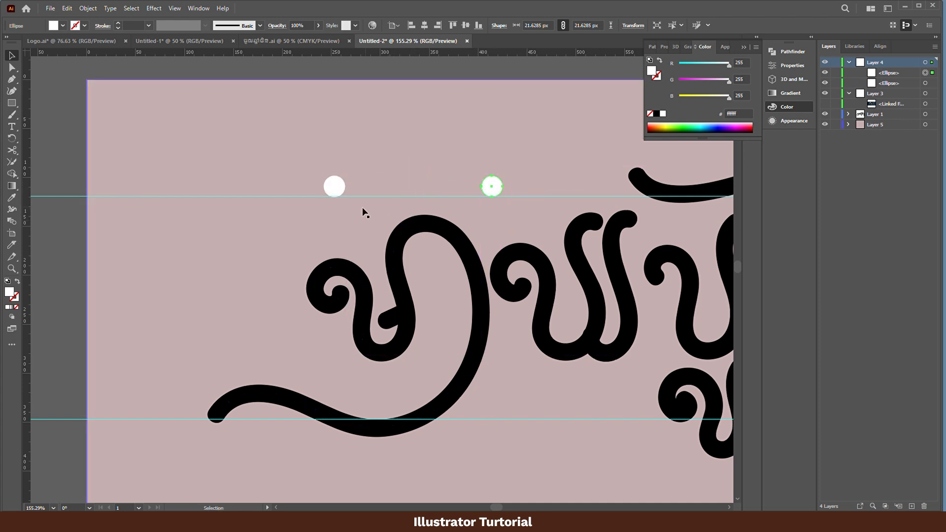
shift+click(334, 186)
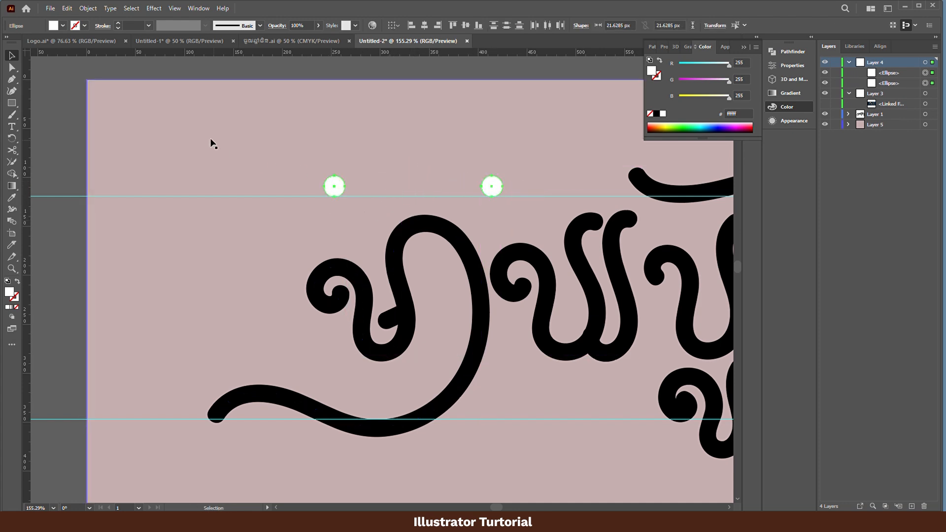
click(92, 9)
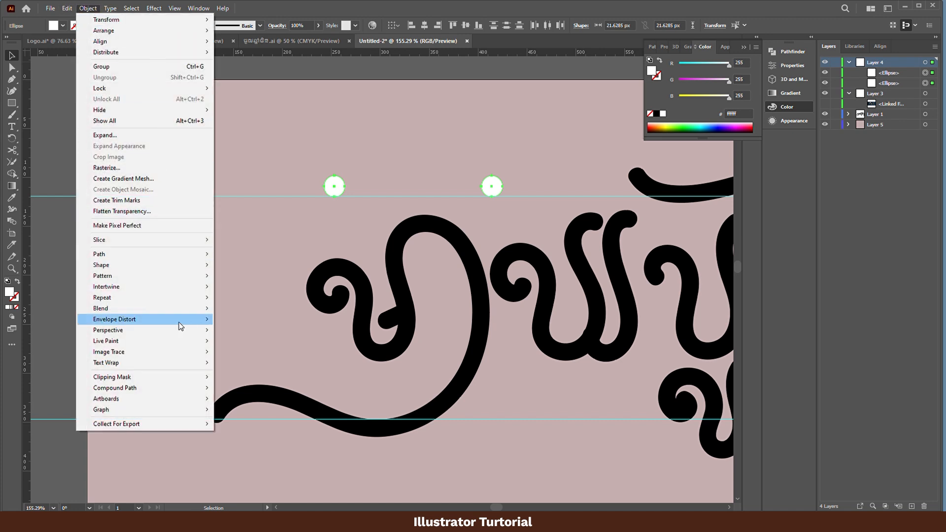
mouse_move(177, 318)
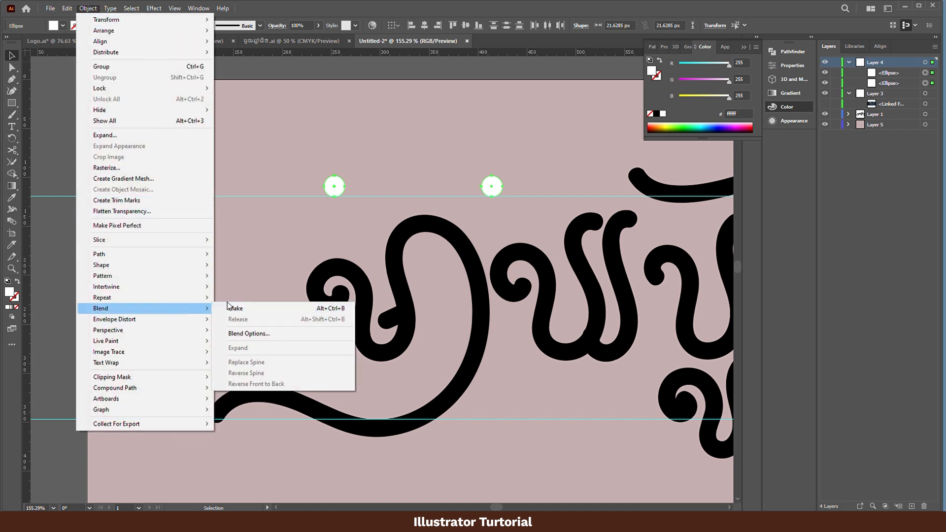
click(229, 308)
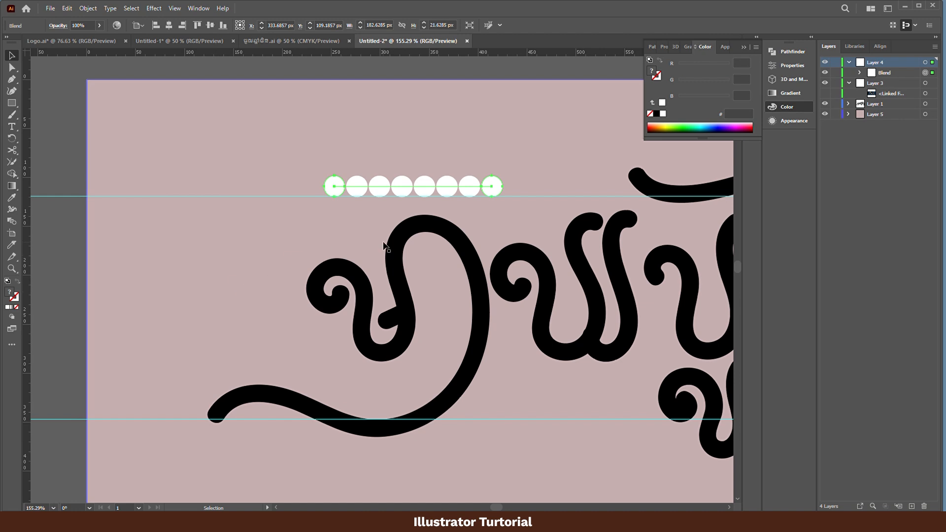
- Duplicate the blended circle row about 31 px upward, and replace the lower blend's spine with the first letter's main path
drag(375, 185, 378, 156)
click(392, 193)
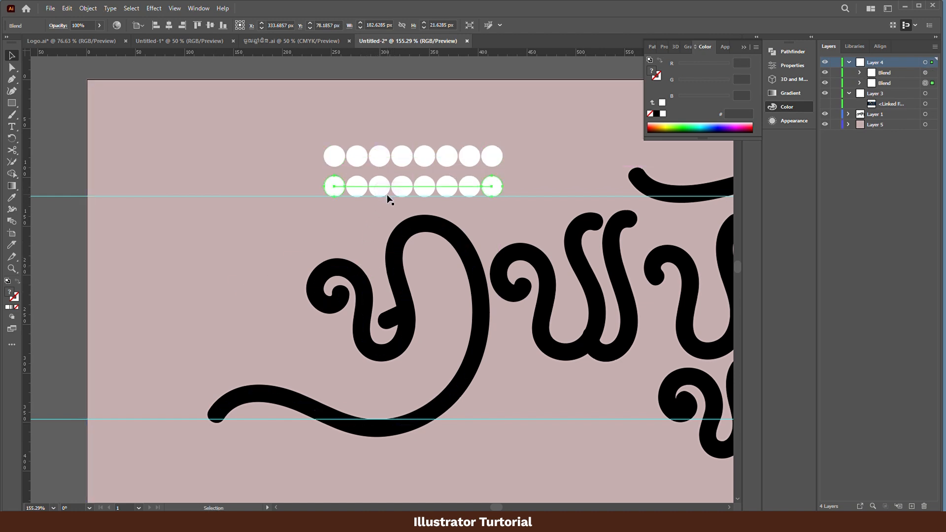
shift+click(359, 271)
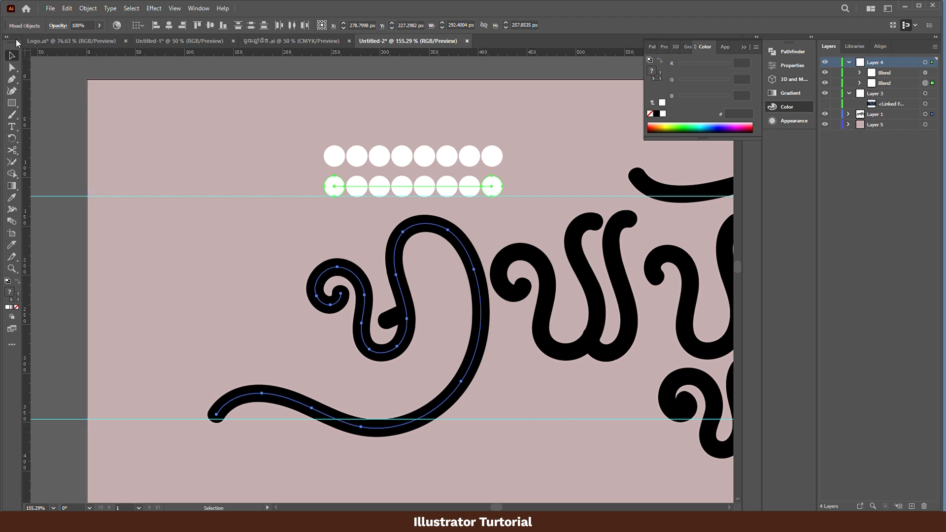
click(82, 8)
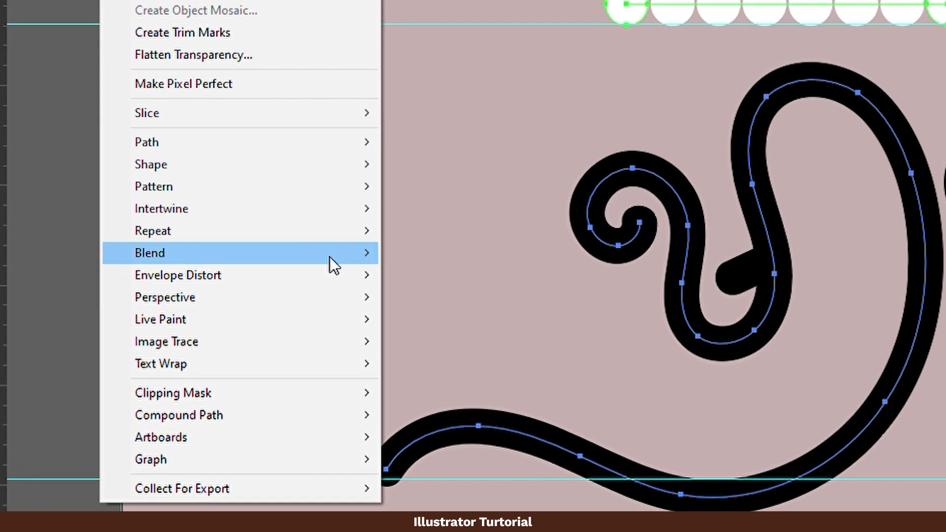
mouse_move(367, 256)
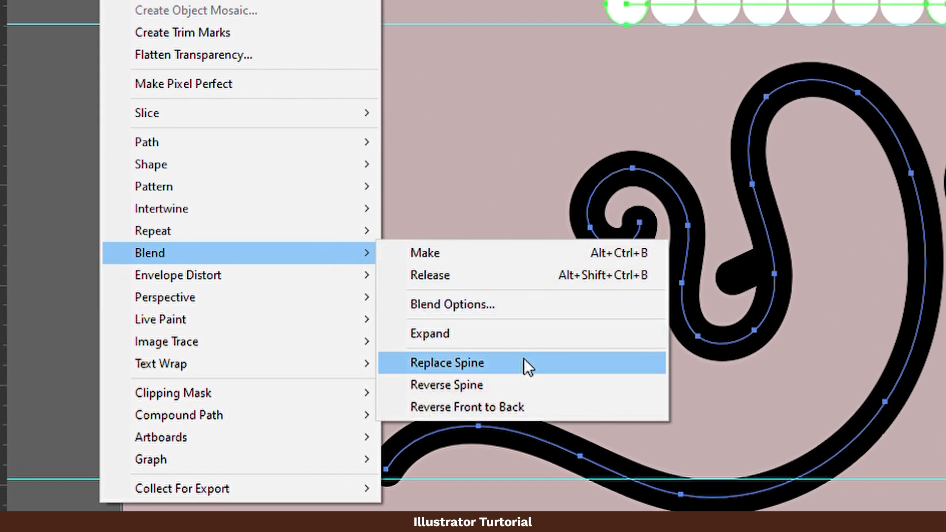
click(524, 361)
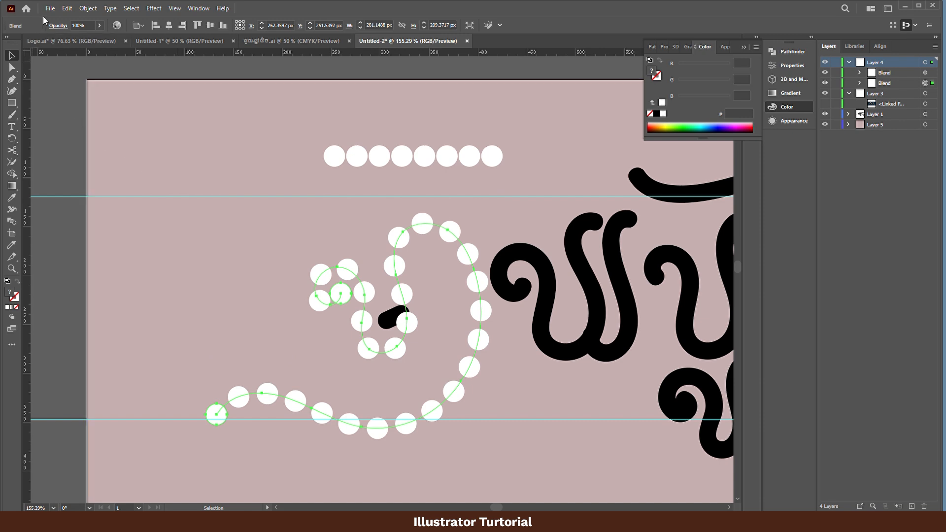
- Set the first letter's blend to Specified Steps spacing with 333 steps, oriented to align to the path
click(85, 9)
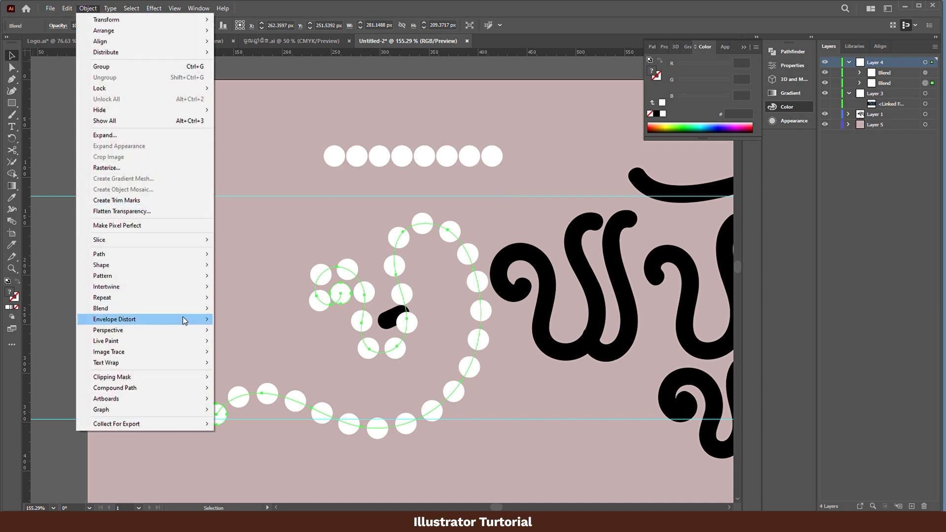
mouse_move(185, 313)
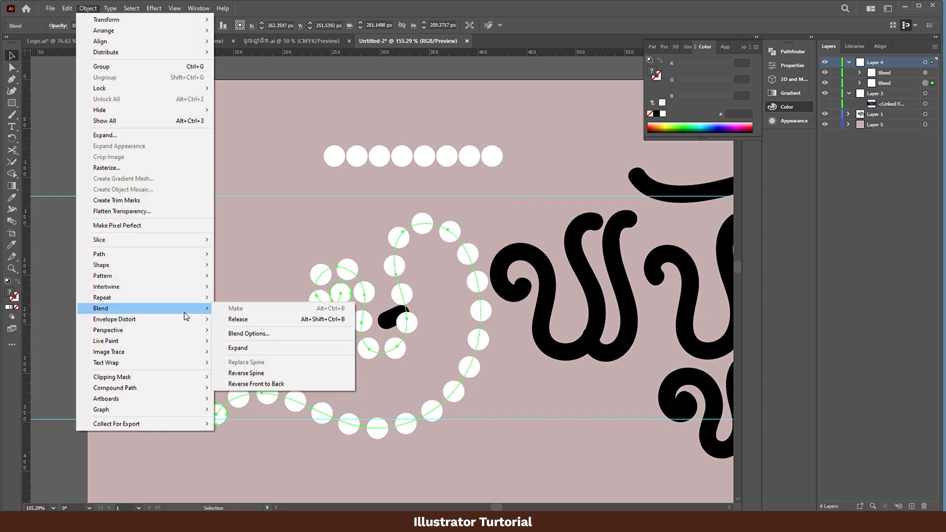
click(258, 336)
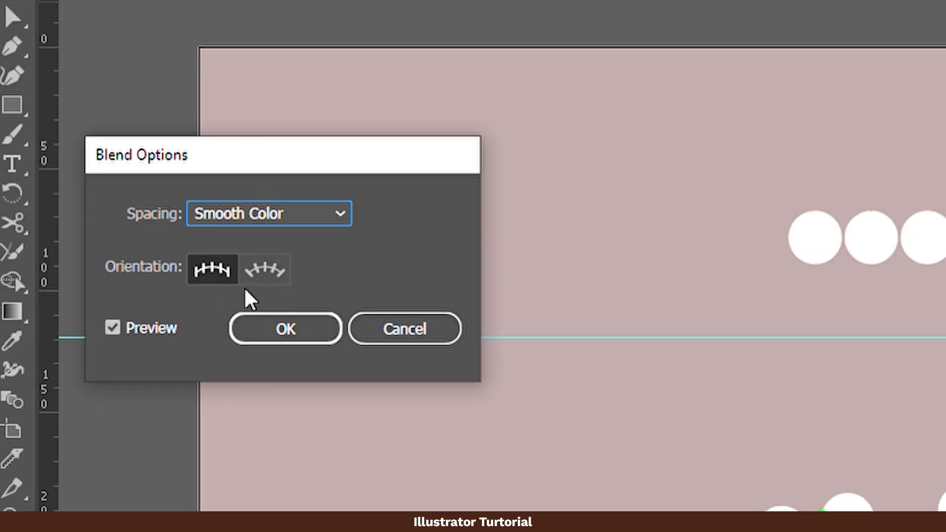
click(264, 269)
click(278, 213)
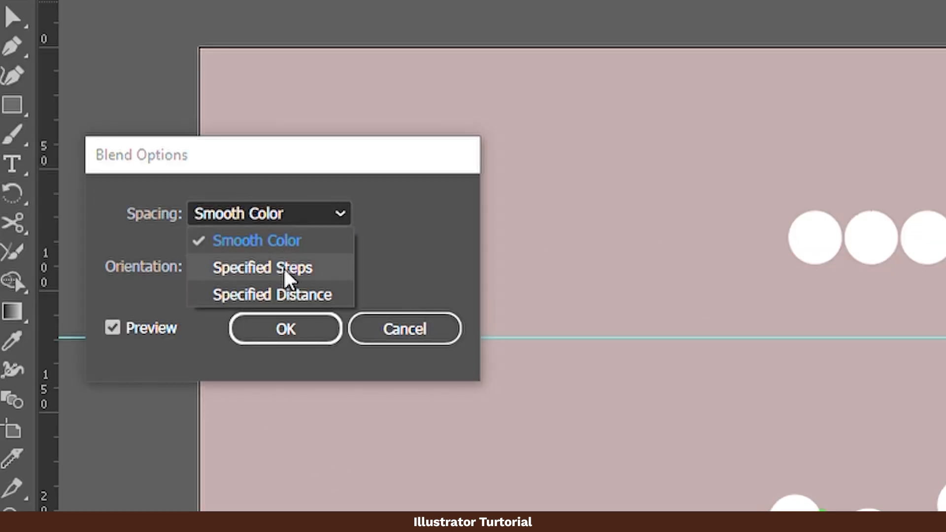
click(286, 267)
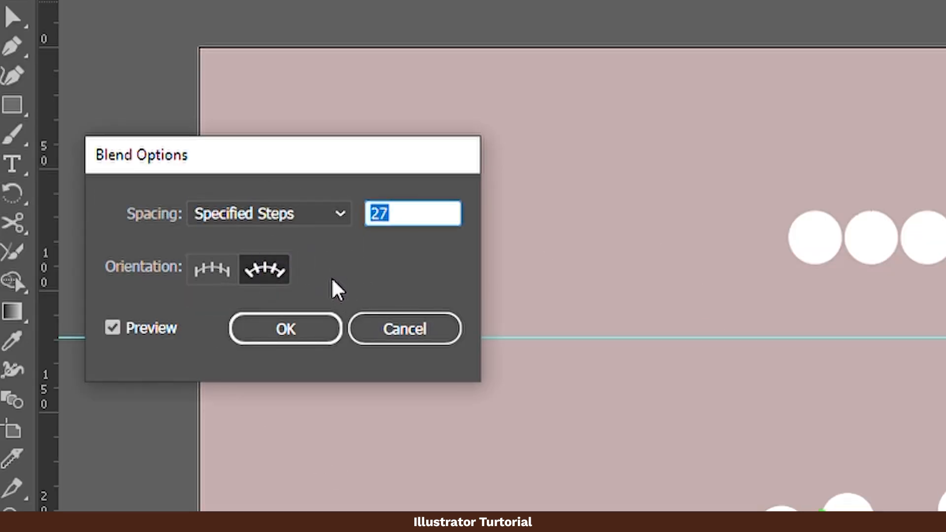
text(333)
key(Return)
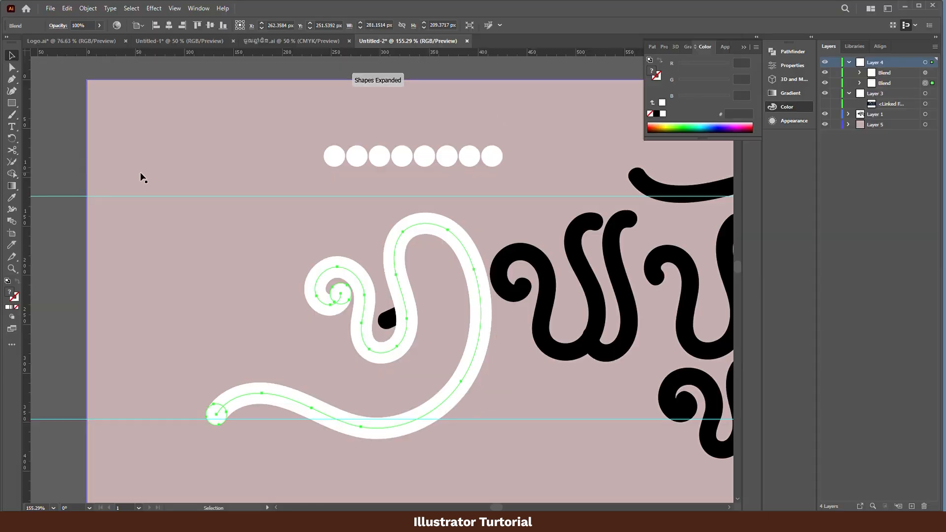
- Shrink the end circle at the first letter's inner curl to about 11.6 px, shift it about 3 px right, and leave isolation mode
double_click(346, 298)
key(z)
click(348, 296)
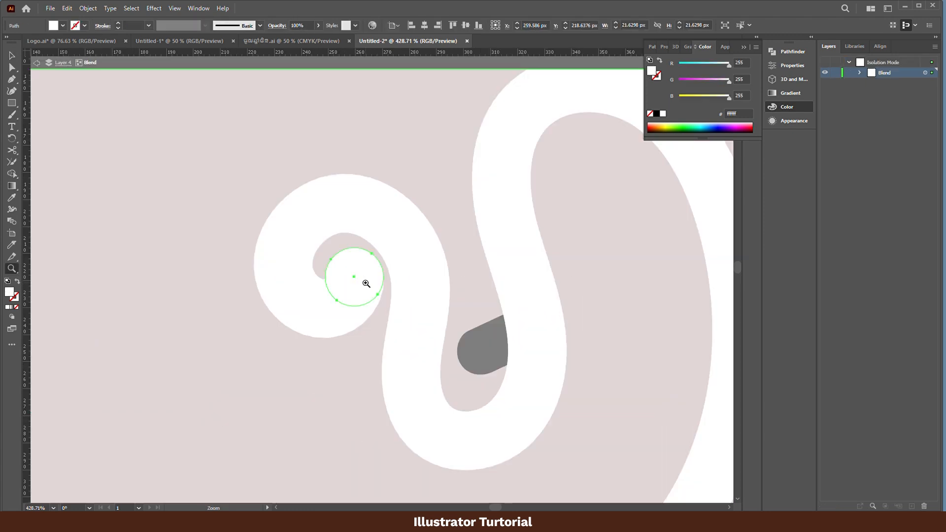
key(v)
key(e)
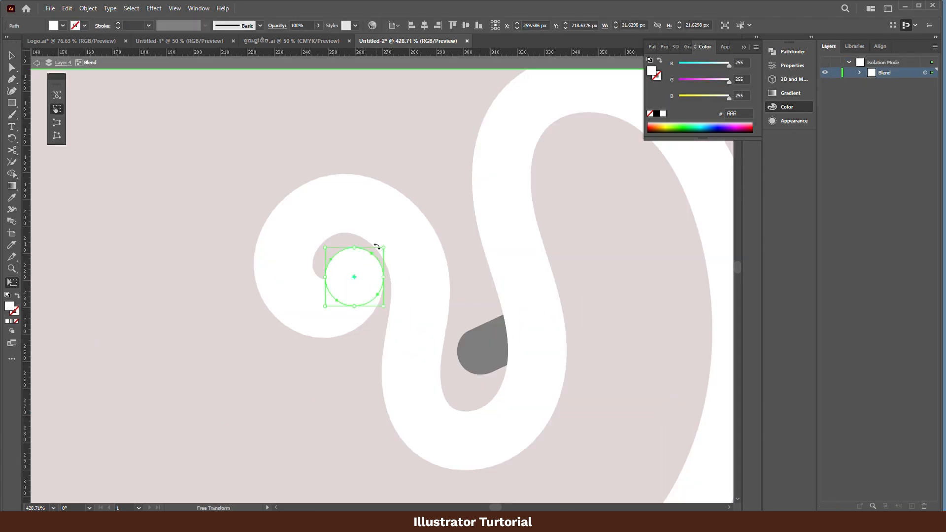
drag(381, 252, 356, 296)
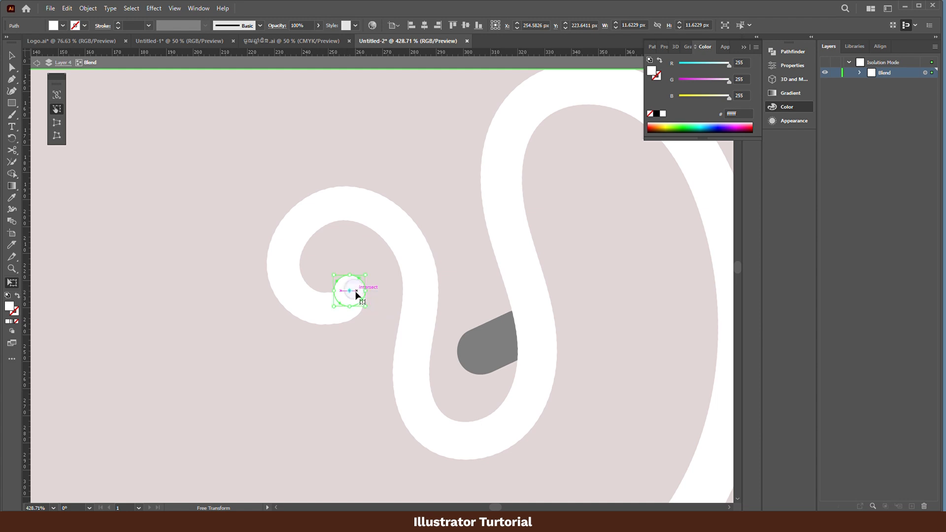
key(v)
drag(419, 310, 296, 345)
drag(411, 343, 328, 329)
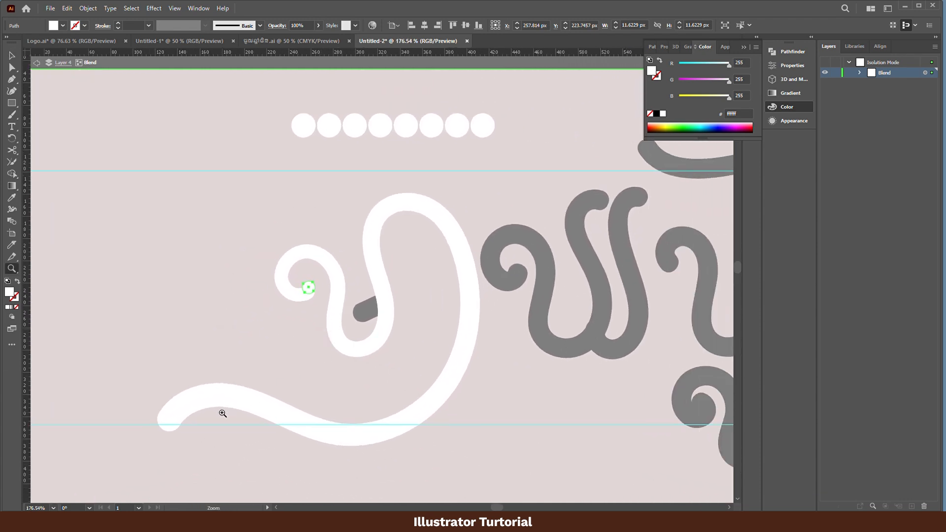
double_click(244, 353)
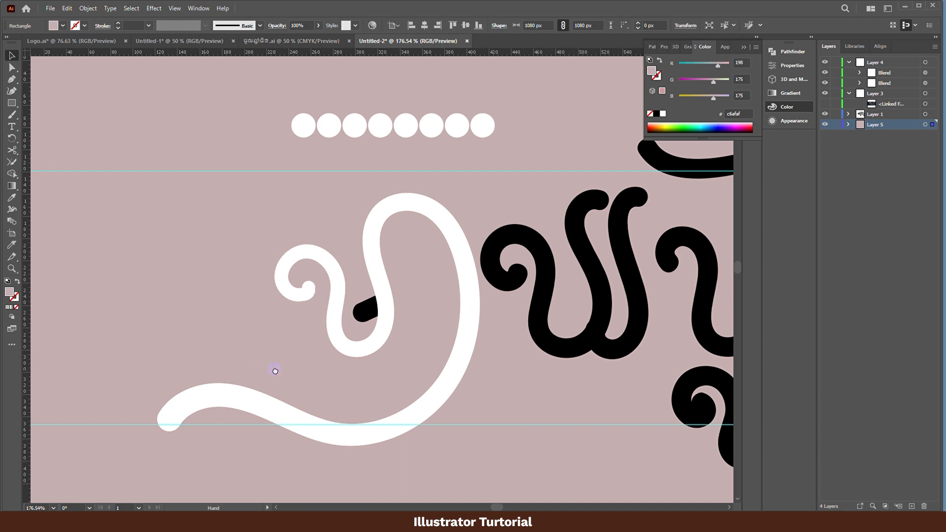
- Set the first letter's main blend to 555 specified steps and deselect it
drag(275, 370, 295, 336)
click(323, 271)
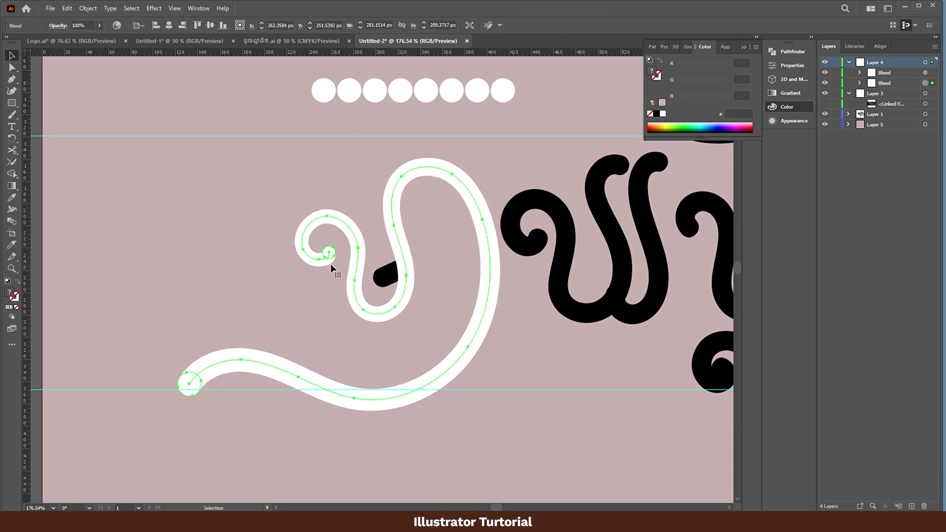
click(88, 8)
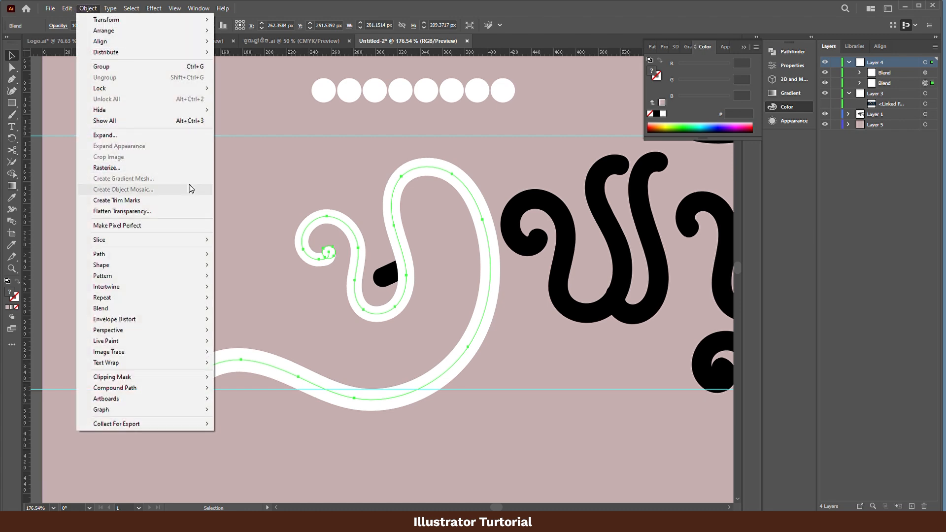
mouse_move(168, 309)
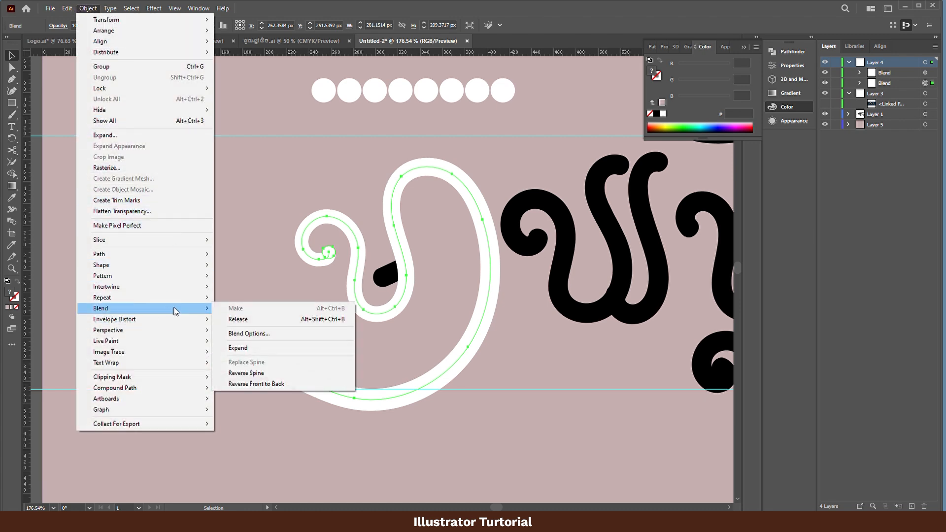
click(288, 335)
click(167, 146)
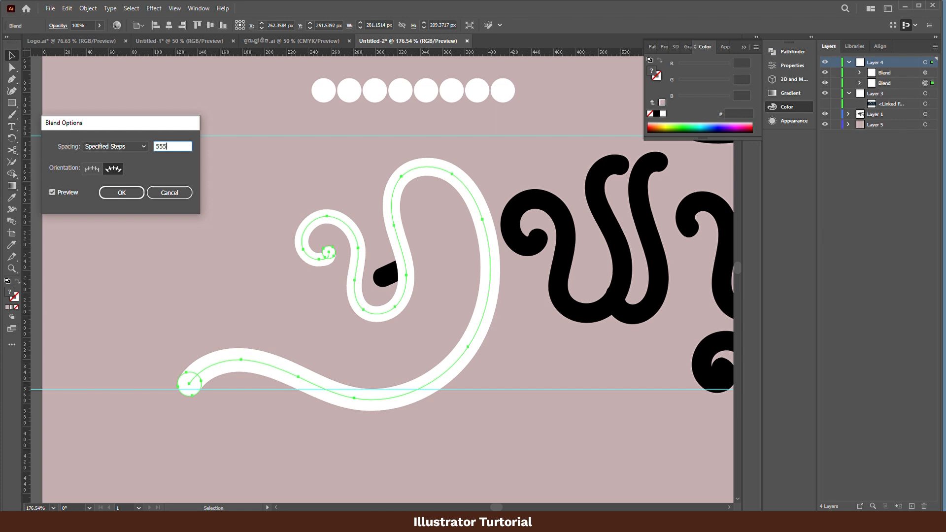
key(Return)
click(443, 323)
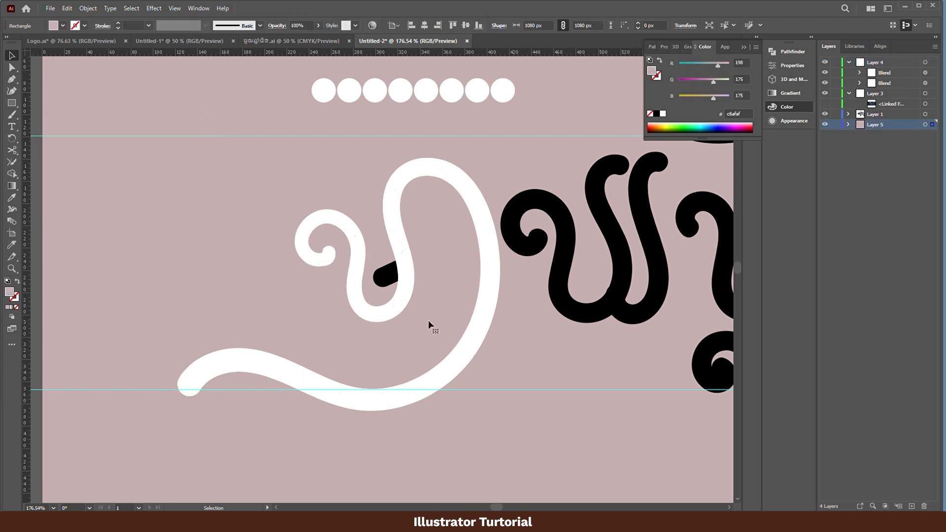
- Isolate the first letter's main blend and enlarge the end circle at the tip of its lower tail
mouse_move(427, 321)
mouse_down()
mouse_move(412, 331)
mouse_move(410, 317)
mouse_up()
drag(360, 358, 373, 336)
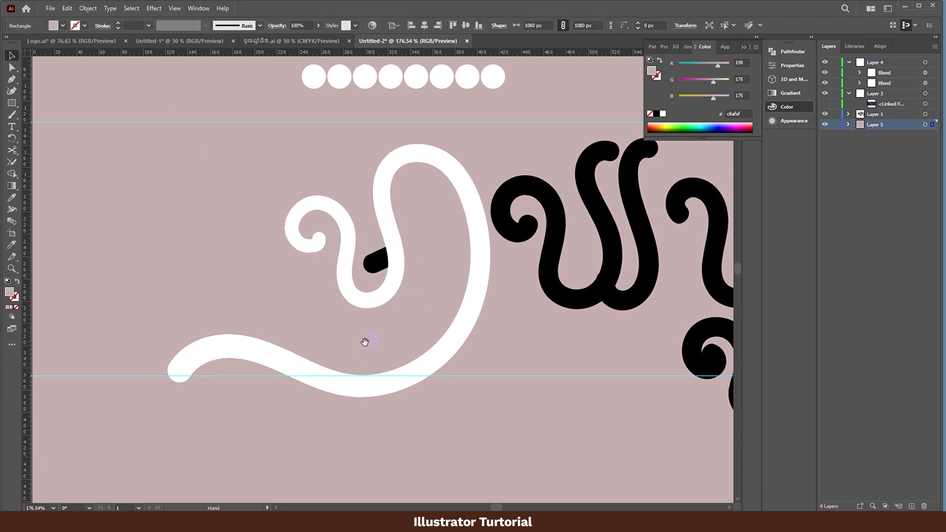
click(223, 359)
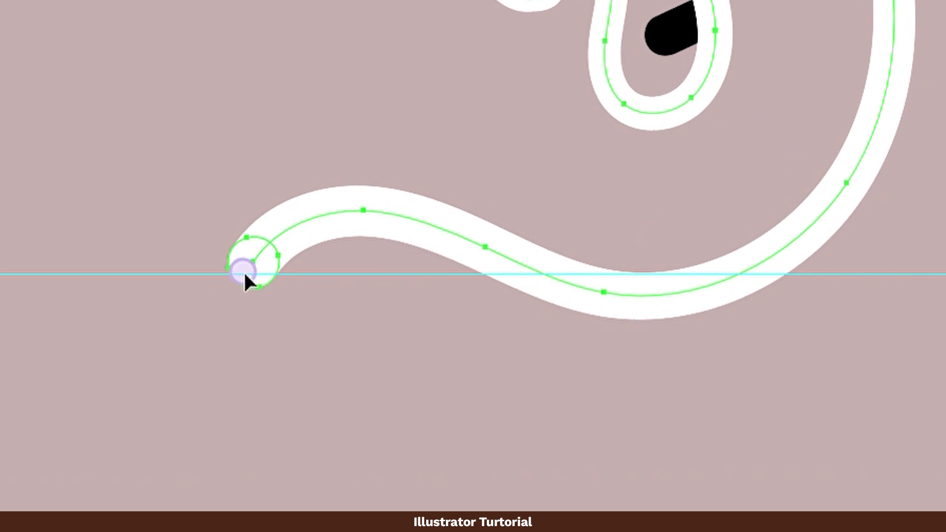
double_click(244, 271)
shift+click(280, 253)
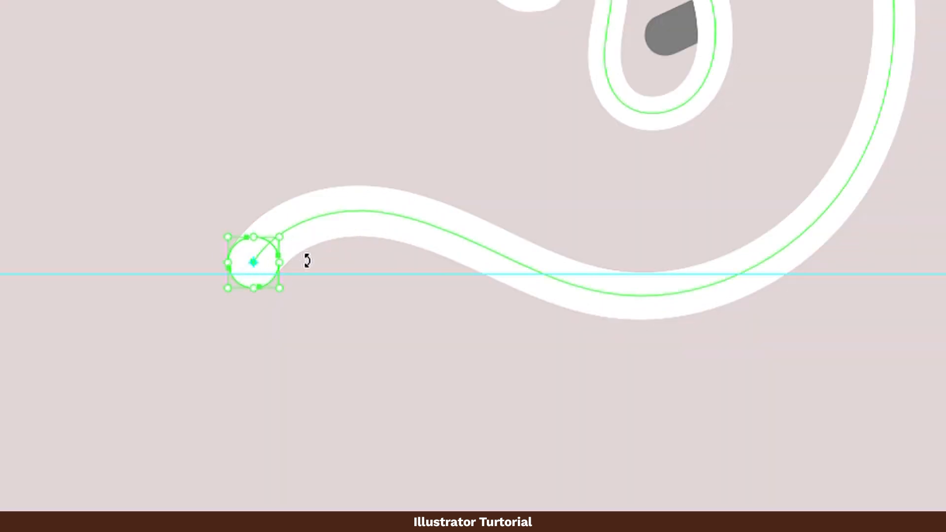
drag(279, 289, 296, 303)
double_click(449, 389)
- Nudge the first letter's short black stroke outward, duplicate the white circle row, and replace the lower row's spine with that stroke
key(space)
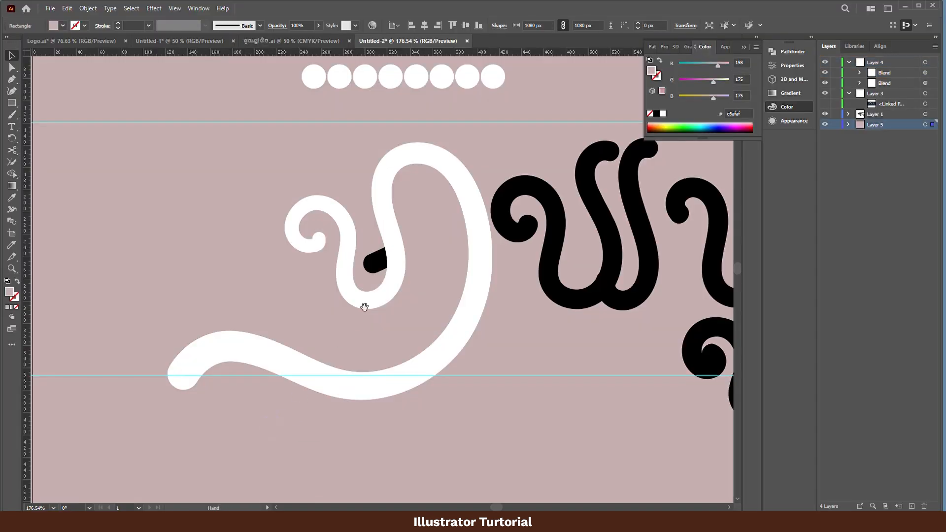
drag(364, 307, 300, 382)
click(307, 346)
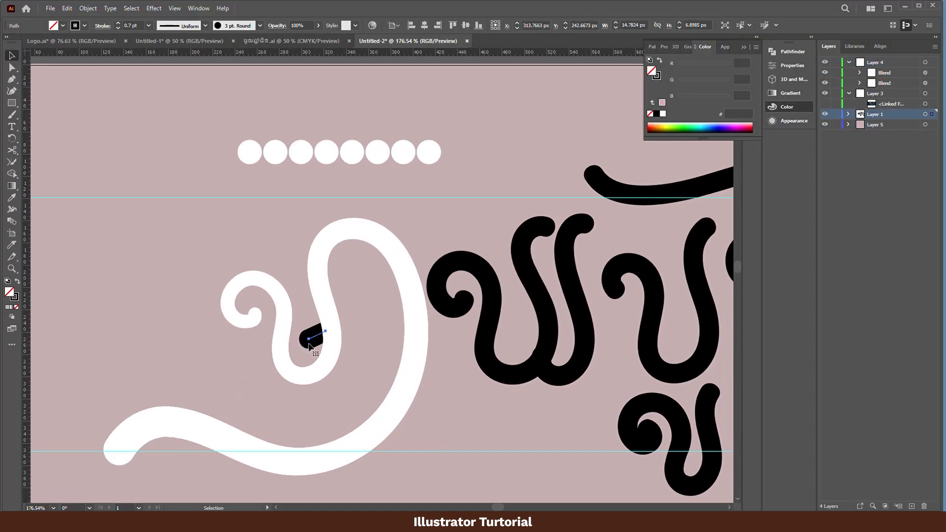
mouse_move(315, 343)
mouse_down()
mouse_move(302, 340)
mouse_move(311, 346)
mouse_up()
drag(361, 157, 363, 123)
click(338, 152)
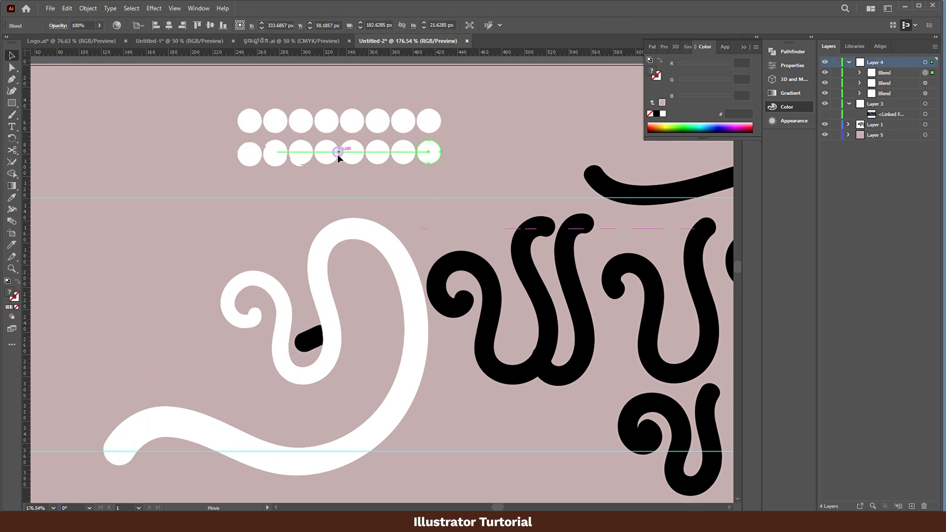
shift+click(307, 339)
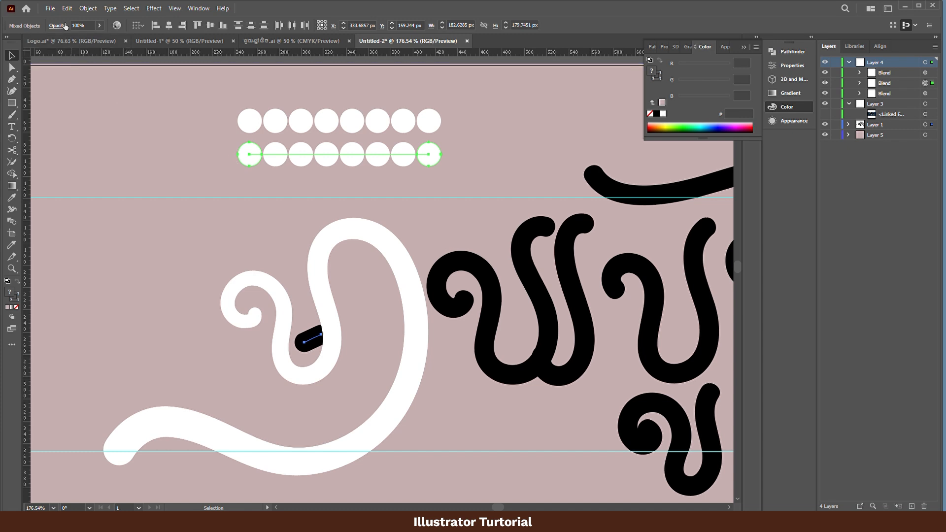
click(88, 9)
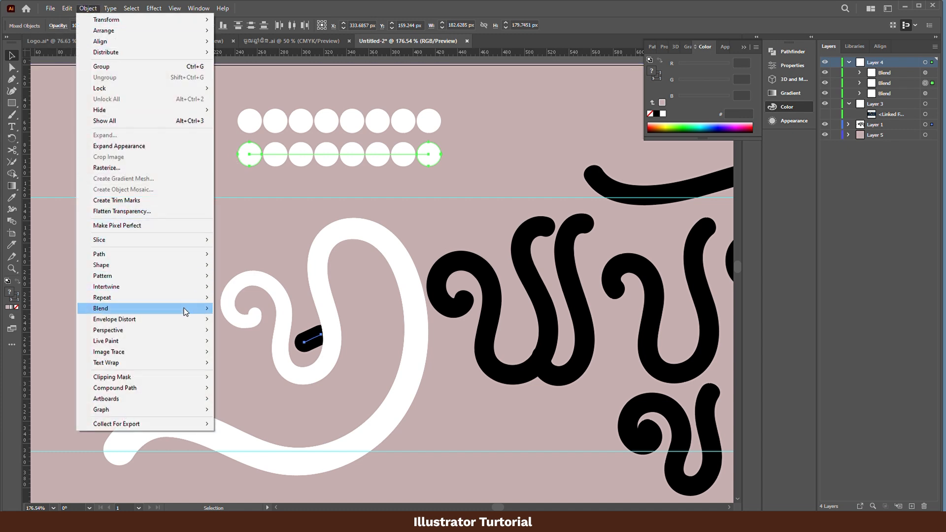
mouse_move(220, 309)
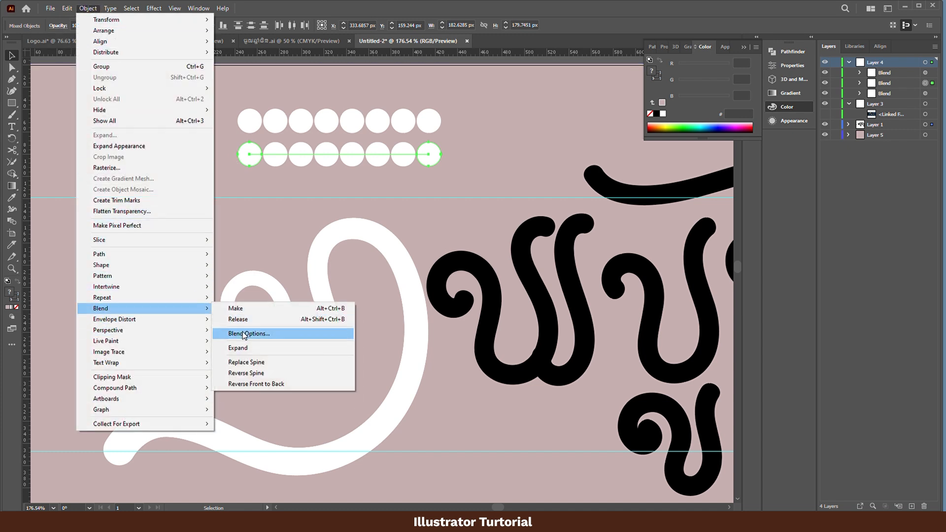
click(265, 363)
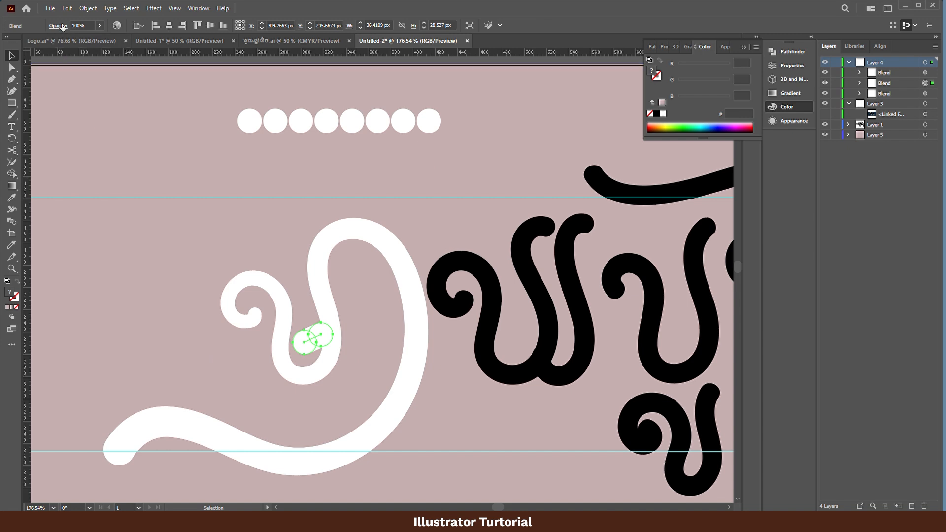
- Isolate the short stroke's blend and shrink its right end circle to about 15.5 px
key(z)
drag(318, 345, 422, 312)
double_click(336, 324)
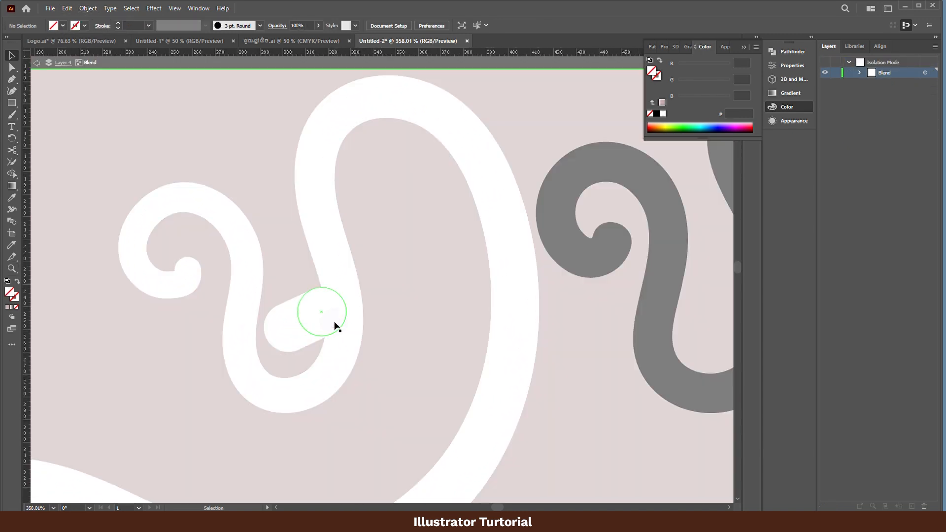
click(337, 321)
key(e)
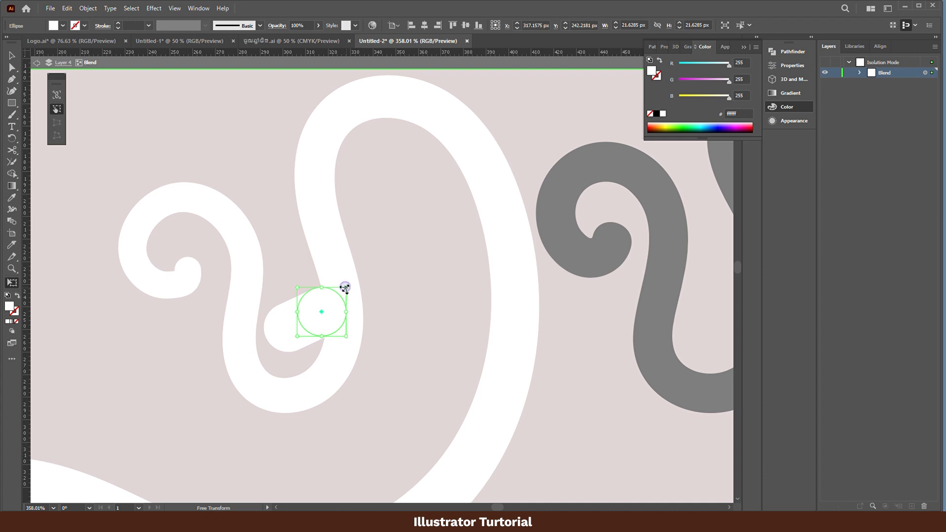
drag(345, 288, 279, 338)
- Shift the short blend's circles slightly left, and scale the whole blend down to about 22.4 by 16.6 px
key(v)
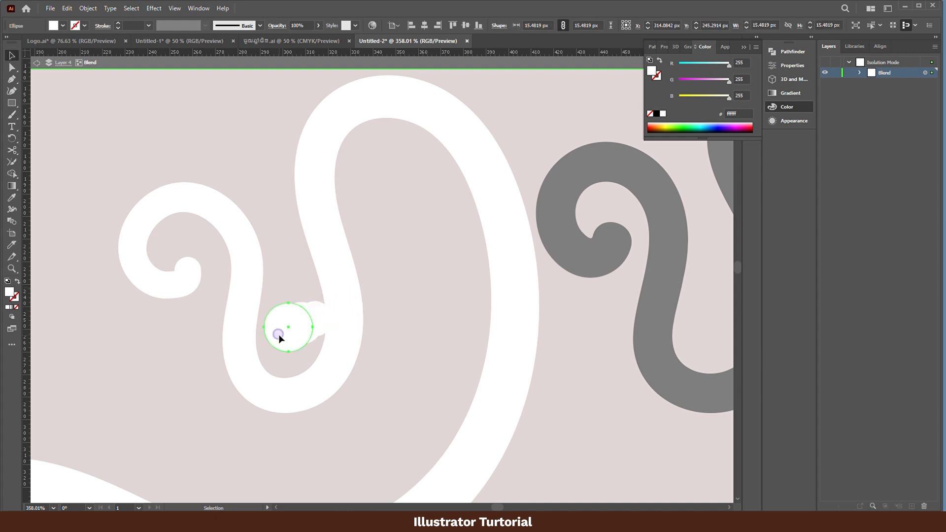
key(e)
drag(313, 304, 311, 306)
key(v)
double_click(283, 285)
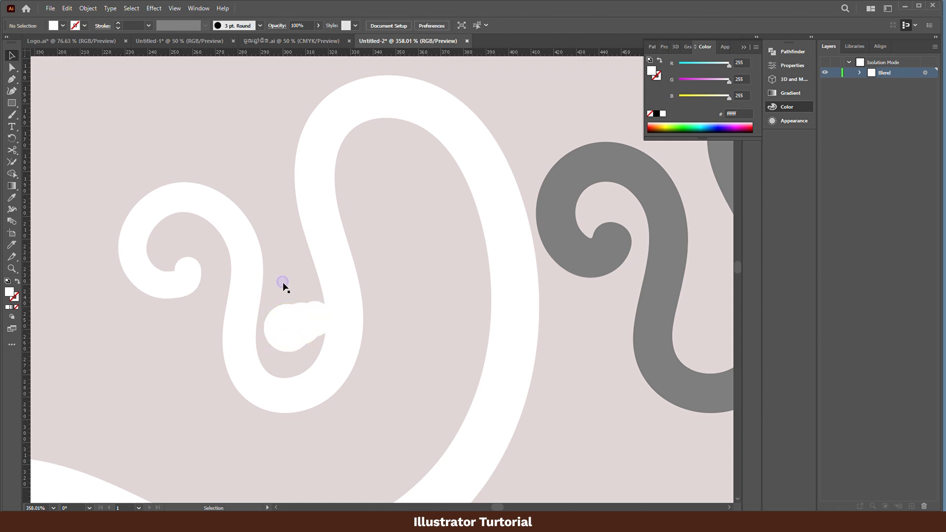
drag(313, 327, 310, 321)
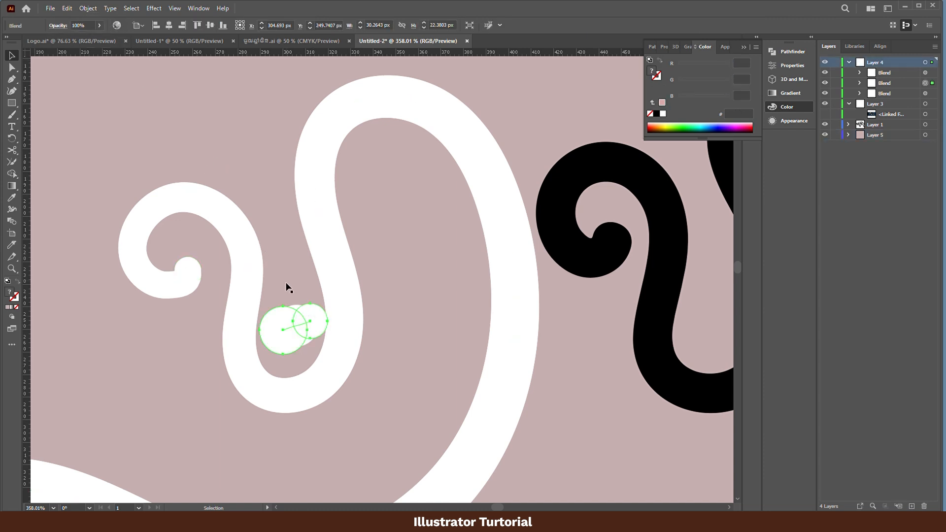
key(e)
drag(325, 304, 295, 342)
key(v)
- Set the short blend to Specified Steps spacing, oriented to align to the path, with enough steps for a smooth outline
click(92, 9)
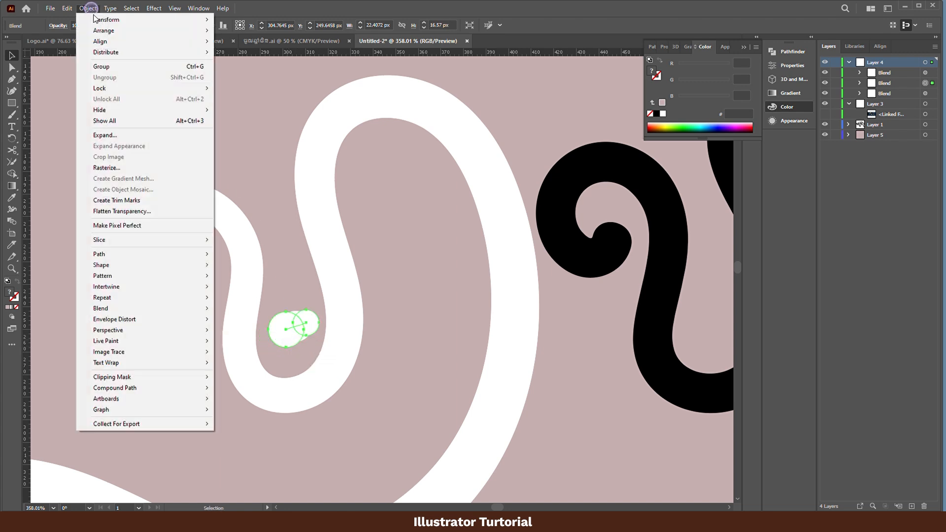
mouse_move(187, 319)
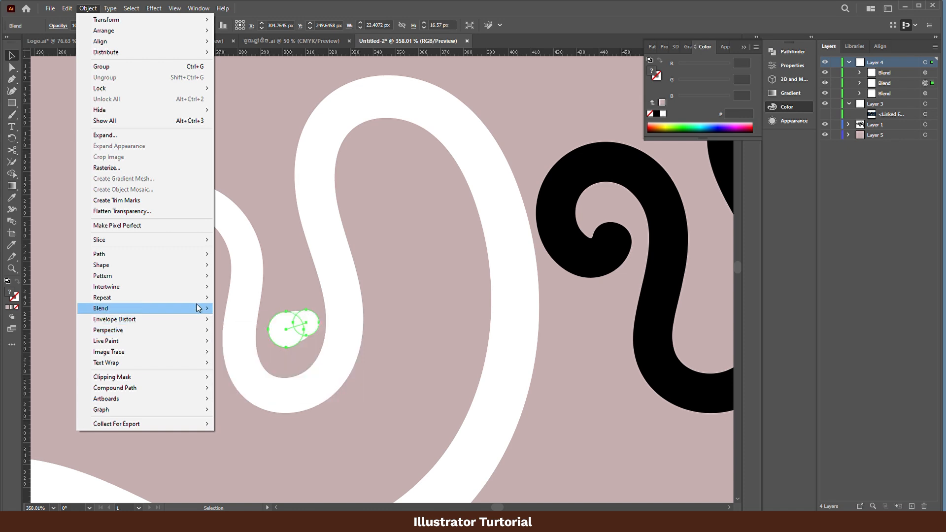
click(259, 332)
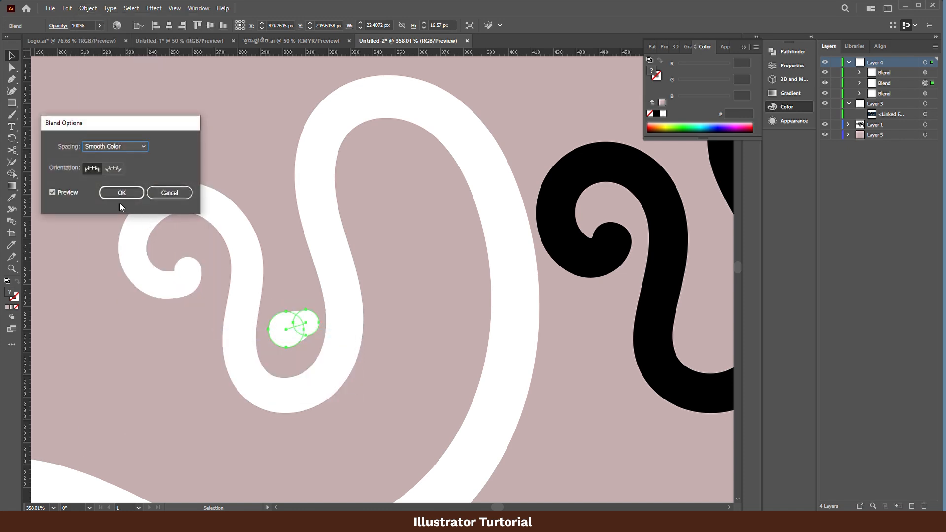
click(120, 146)
click(123, 168)
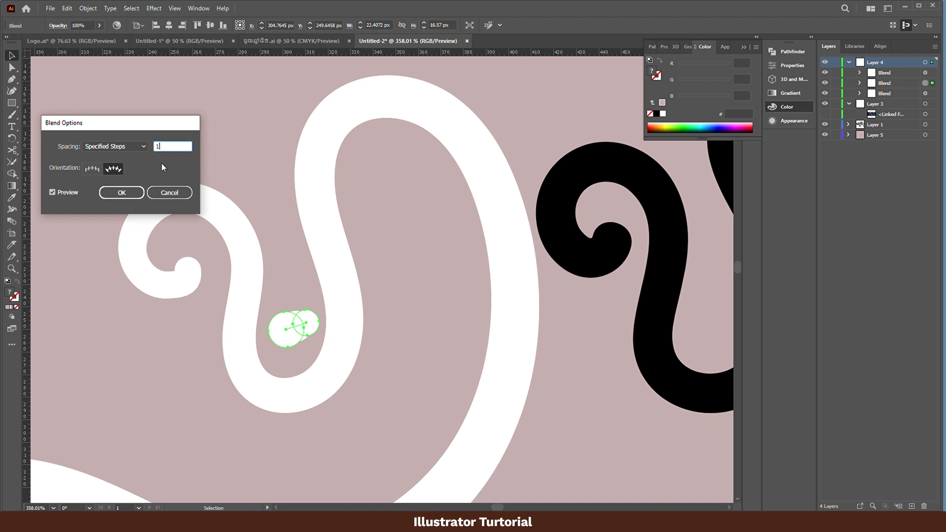
key(Return)
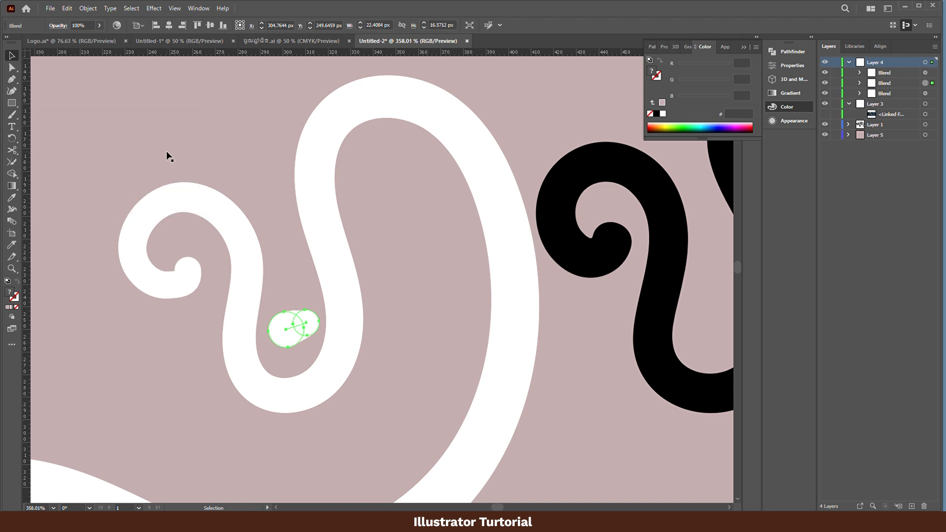
click(376, 247)
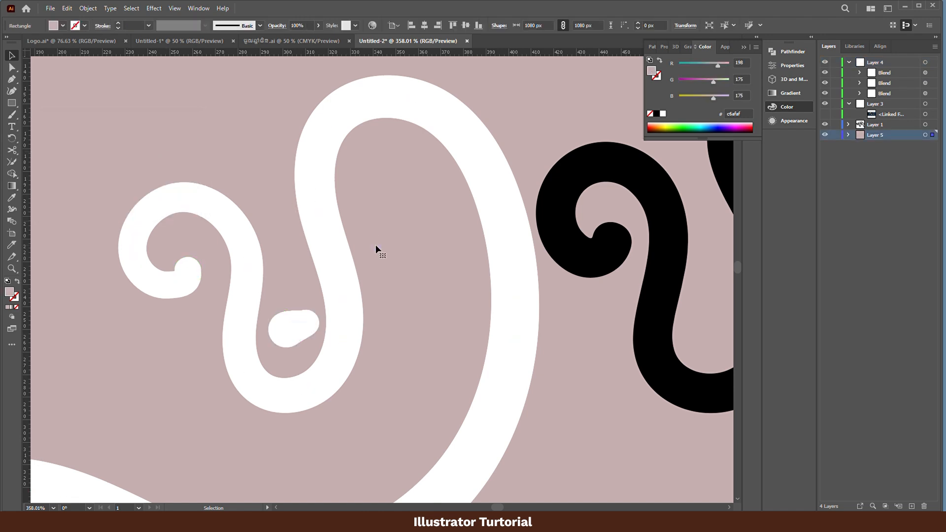
- Duplicate the white circle row just below the original and replace the copy's spine with the second letter's curled black path
scroll(375, 246, down, 3)
key(space)
drag(404, 303, 305, 342)
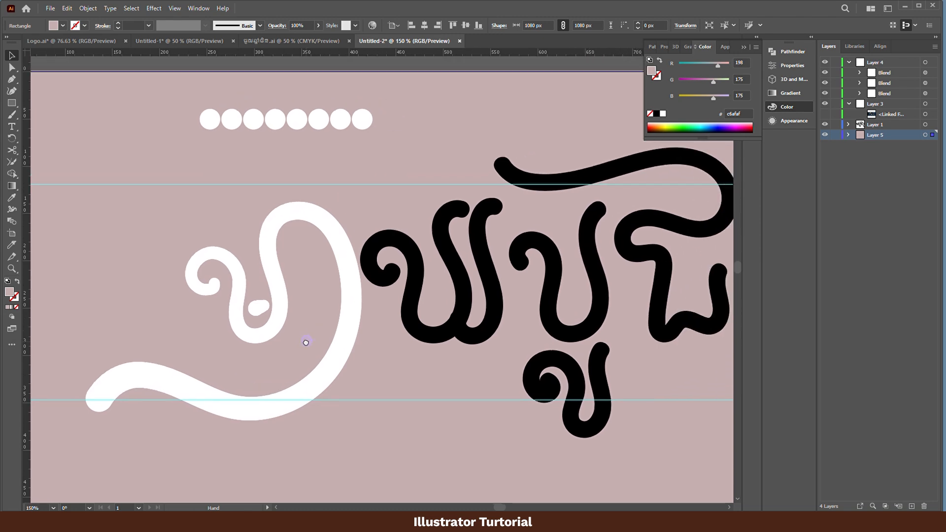
alt+drag(338, 119, 339, 148)
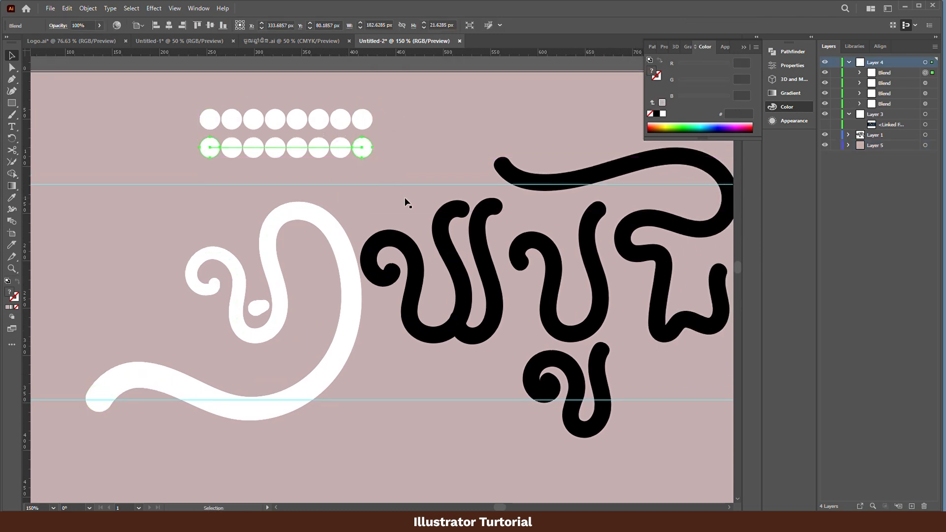
shift+click(408, 257)
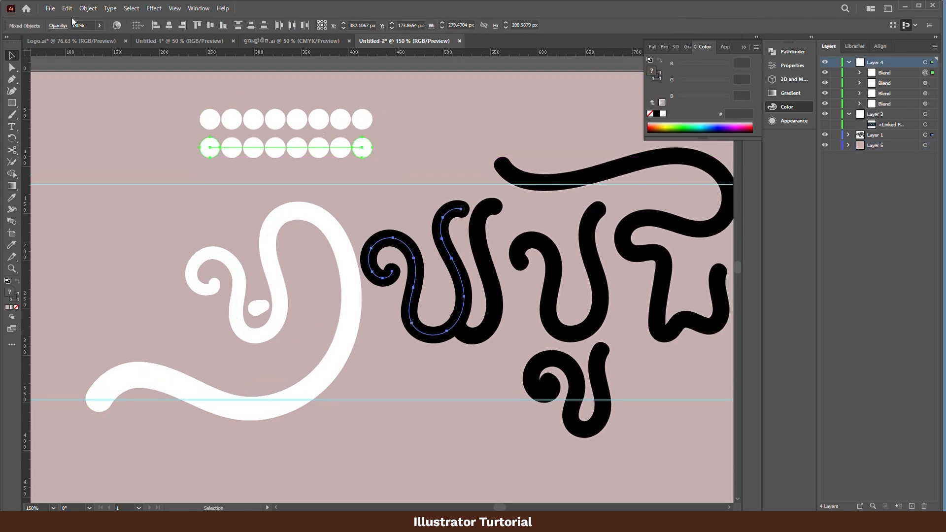
click(88, 8)
mouse_move(130, 308)
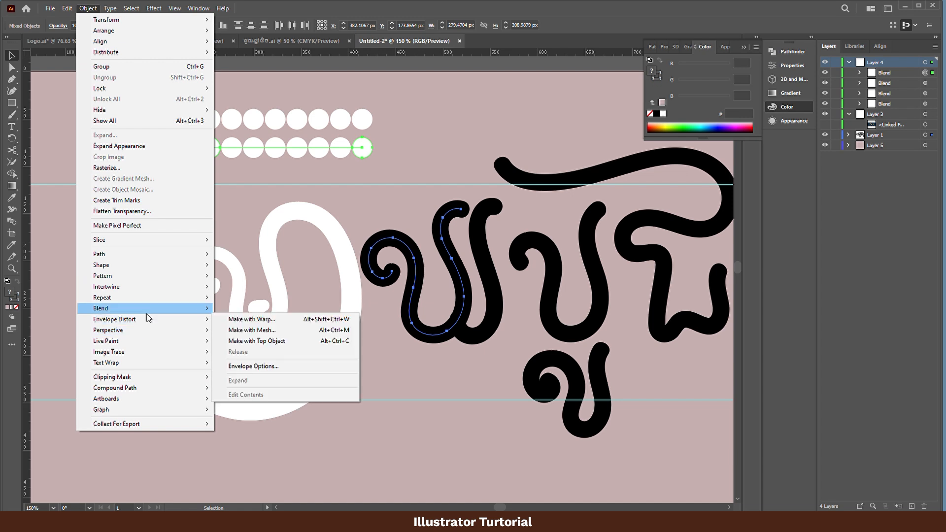
click(266, 362)
- Set the second letter's curled blend to 100 Specified Steps, with its orientation aligned to the path
click(88, 8)
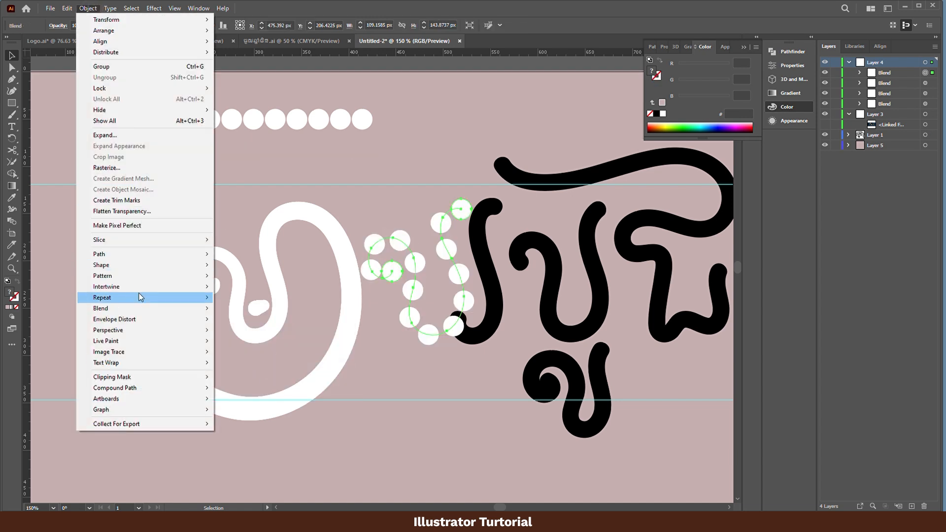
click(267, 329)
click(114, 168)
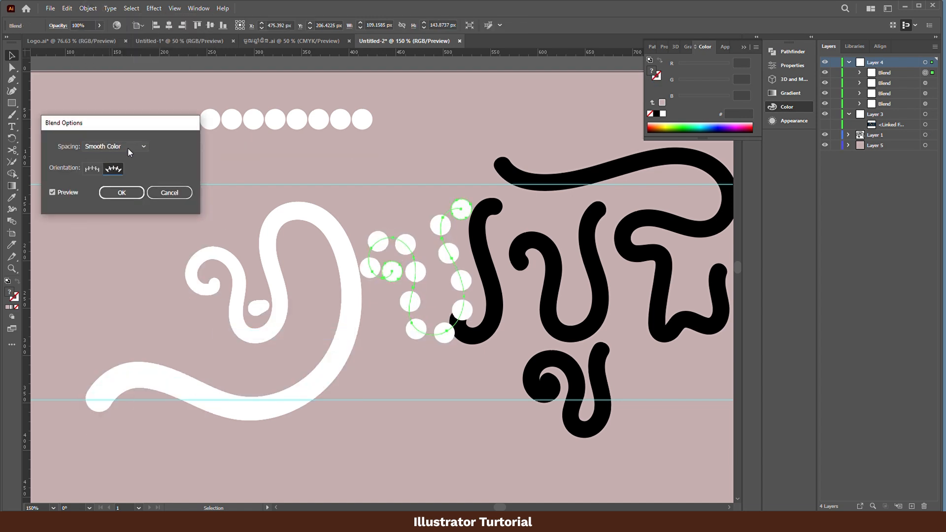
click(128, 148)
click(125, 165)
text(100)
key(Return)
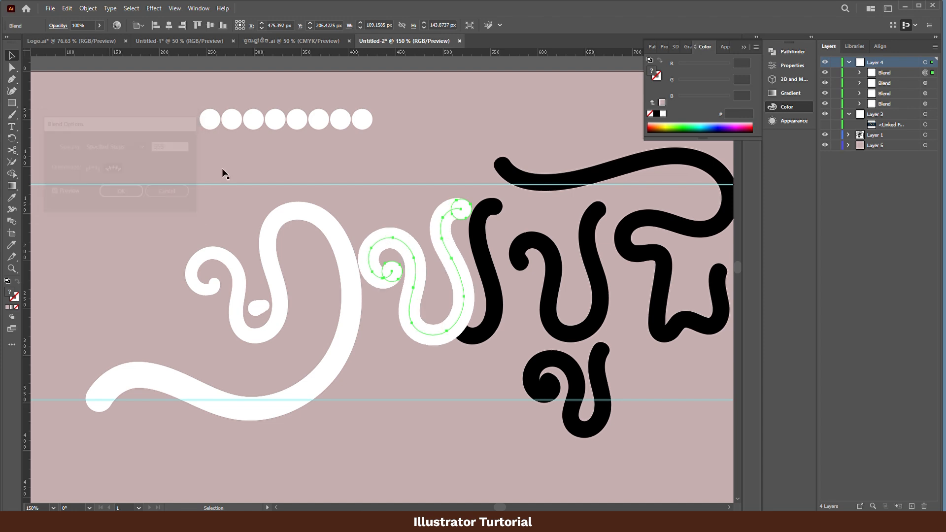
- Duplicate the circle row below the original again and replace the copy's spine with the second letter's remaining right-hand black stroke
click(490, 270)
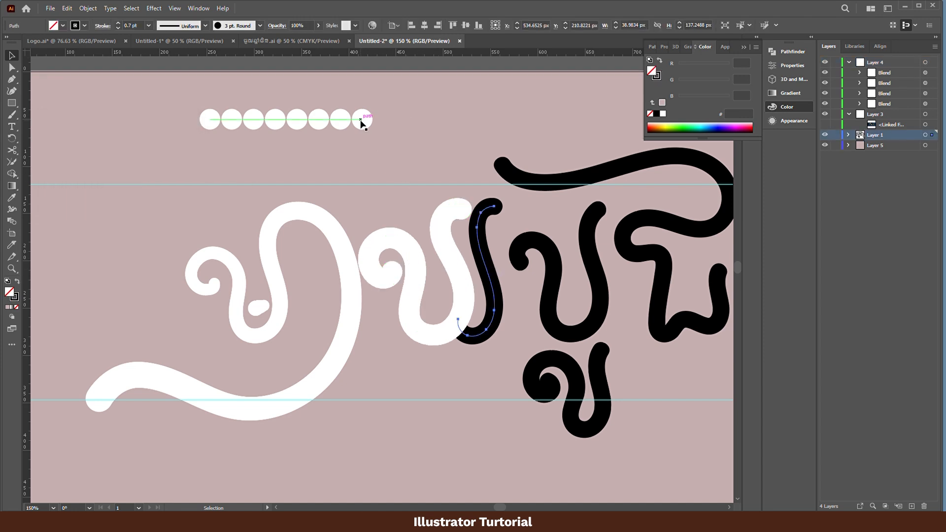
drag(359, 120, 359, 148)
shift+click(486, 256)
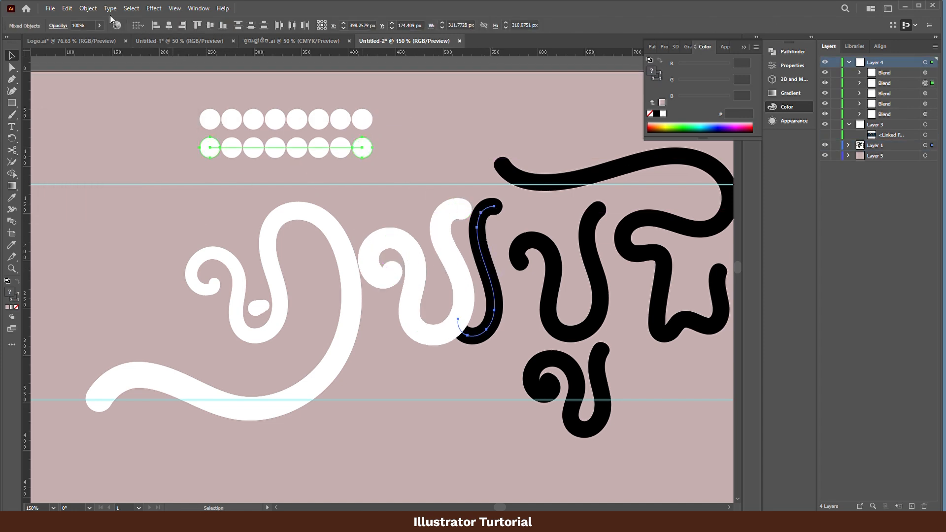
click(88, 8)
mouse_move(155, 308)
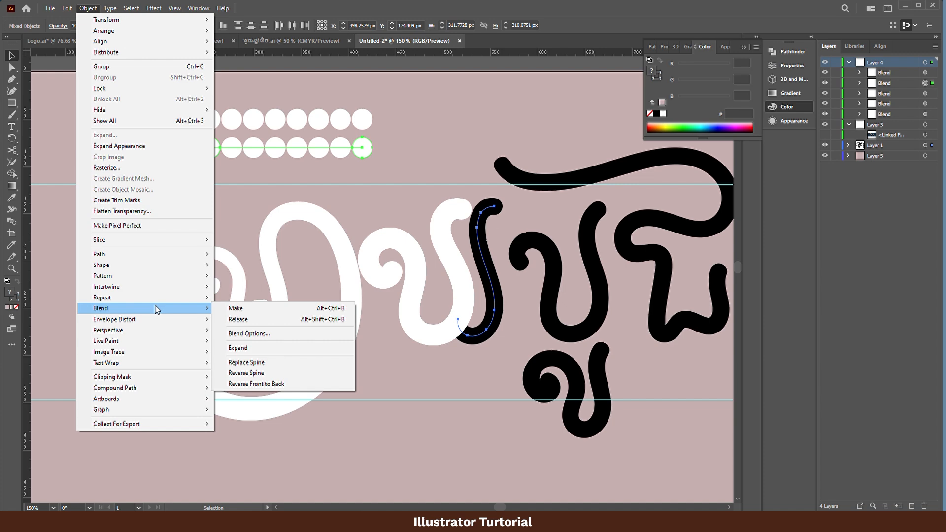
click(266, 363)
- Set the second letter's right-hand blend to Specified Steps spacing with 555 steps
click(88, 8)
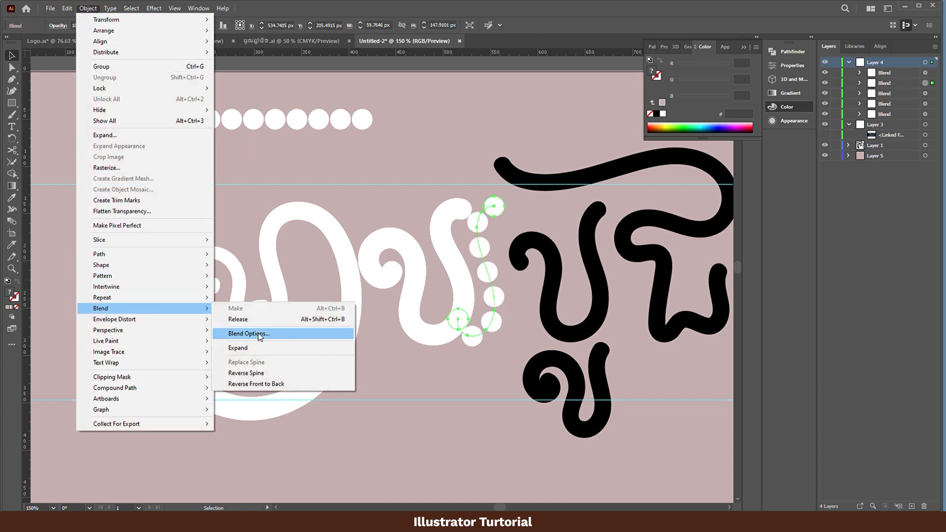
click(249, 333)
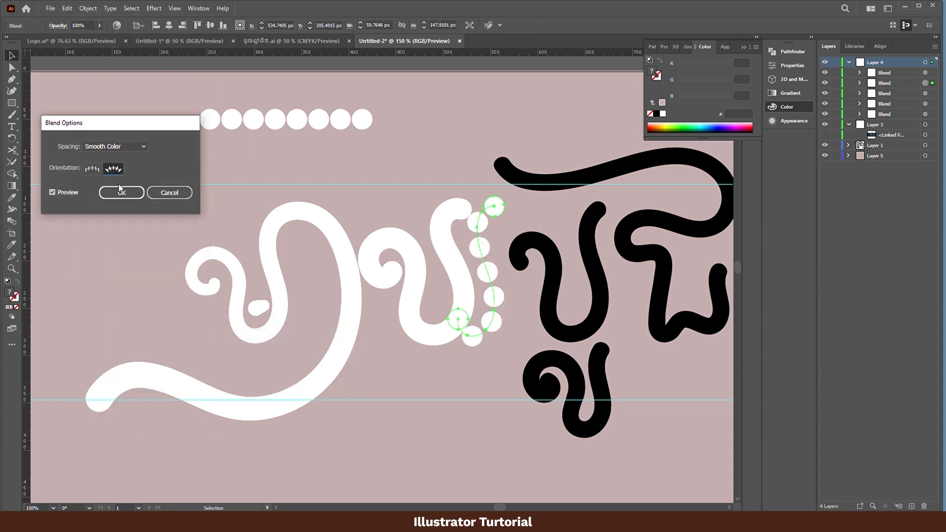
click(129, 146)
click(124, 158)
text(555)
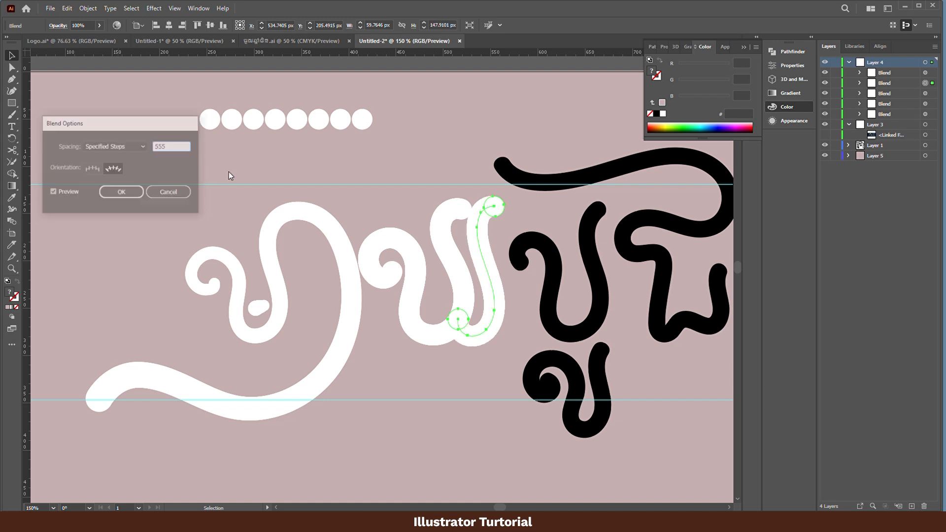
key(Return)
- Isolate the second letter's curled blend and shrink its upper end circle to about 14.8 px
click(398, 255)
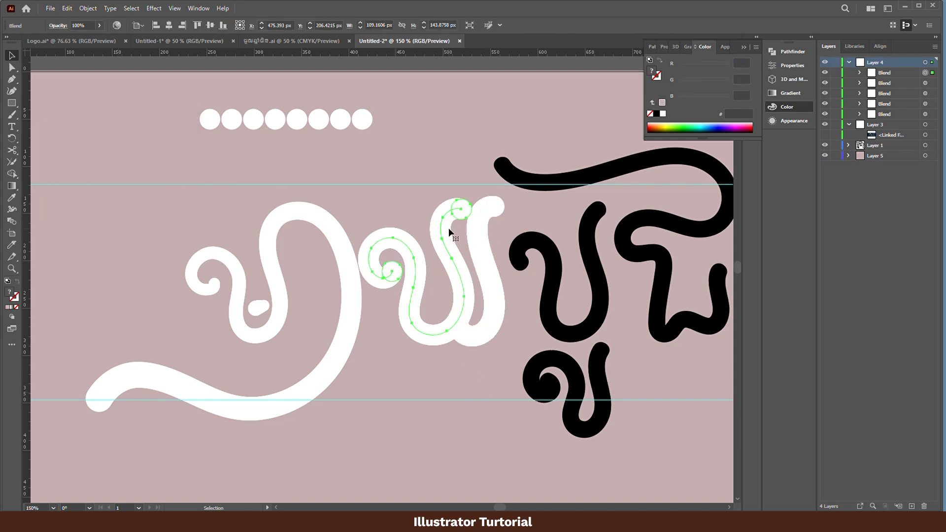
double_click(458, 212)
key(e)
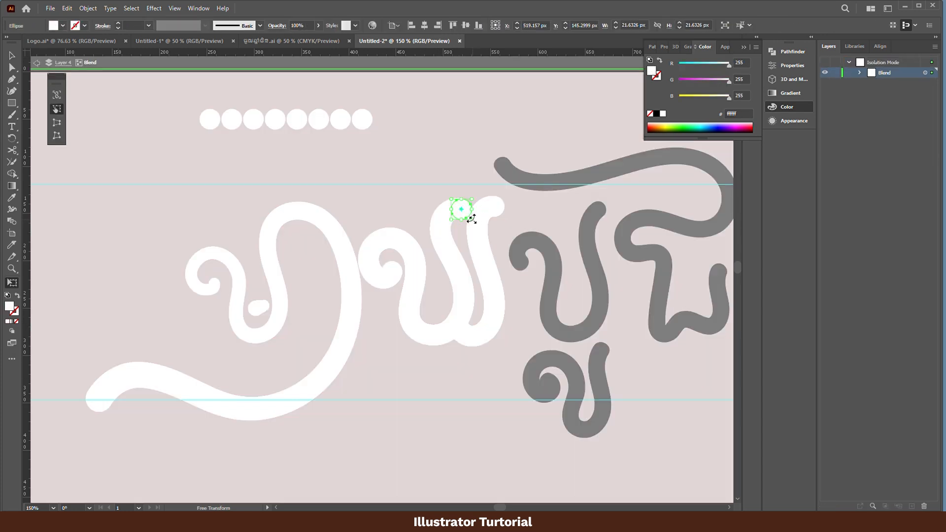
drag(469, 218, 464, 213)
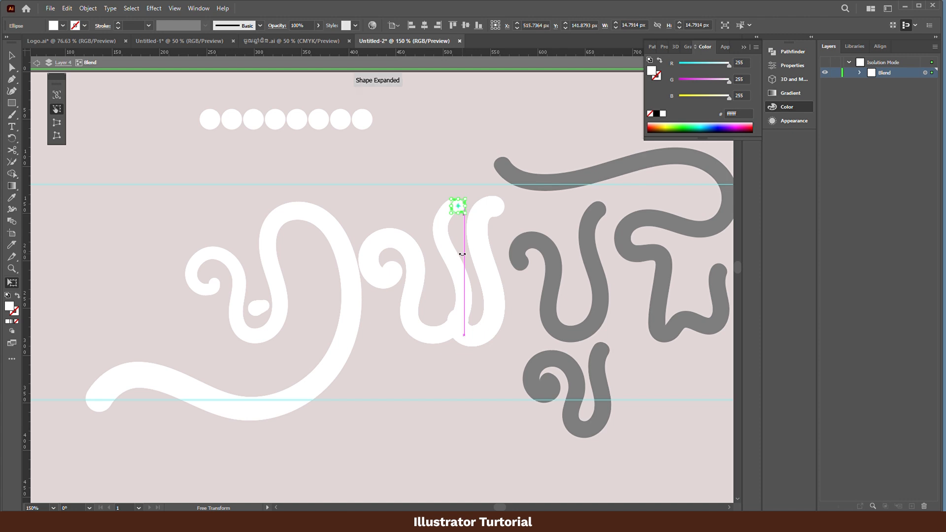
key(v)
double_click(484, 253)
- Isolate the second letter's right-hand blend and shrink its upper end circle to taper the stroke
double_click(495, 211)
click(496, 211)
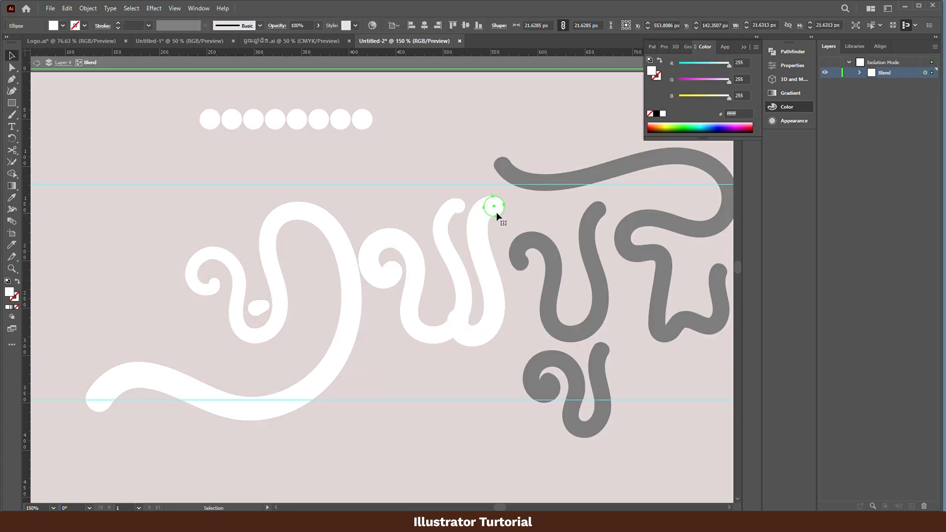
key(e)
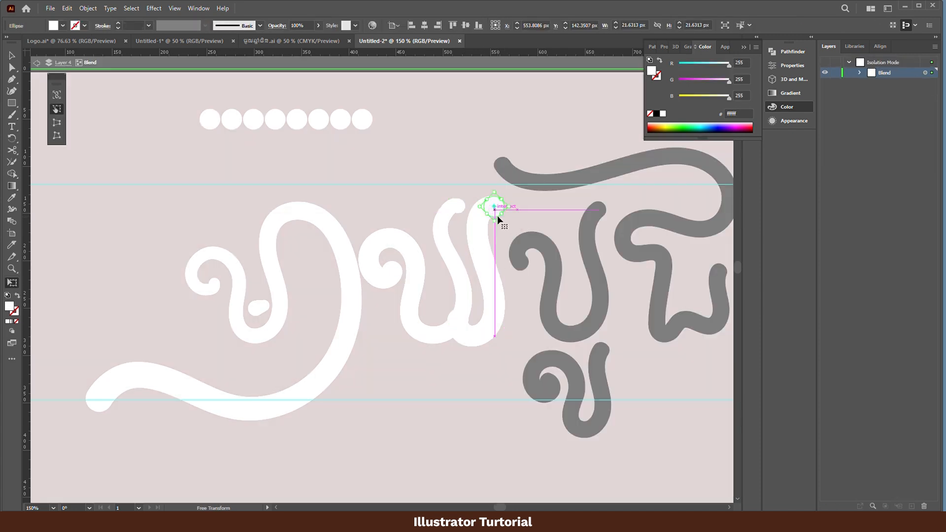
drag(504, 216, 497, 209)
key(v)
double_click(448, 361)
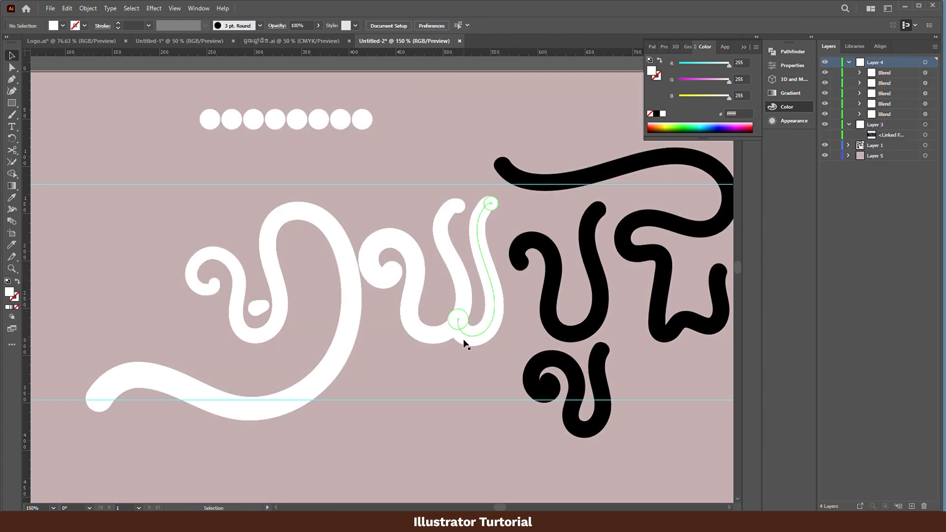
- Shrink the lower end circle of the second letter's right-hand blend to about 15.5 px where it joins the curled stroke
drag(468, 334, 514, 338)
scroll(463, 336, up, 5)
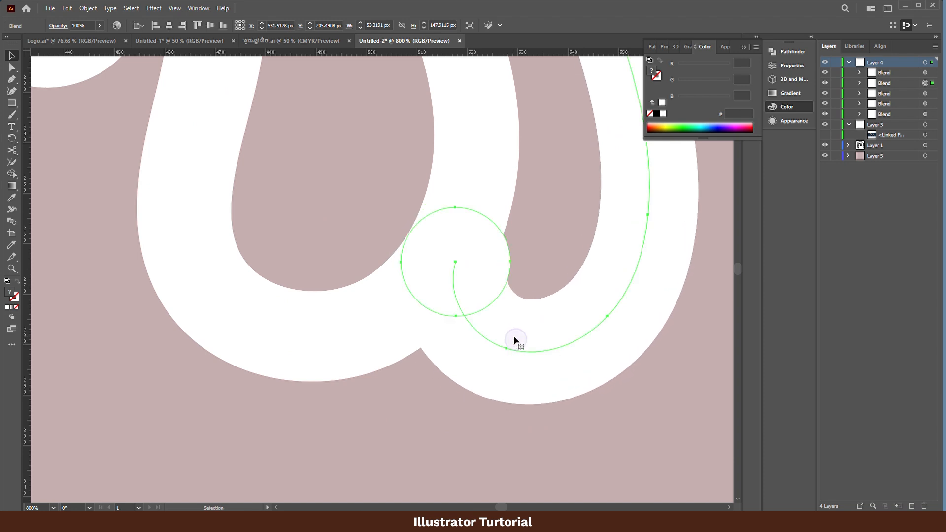
double_click(501, 269)
key(e)
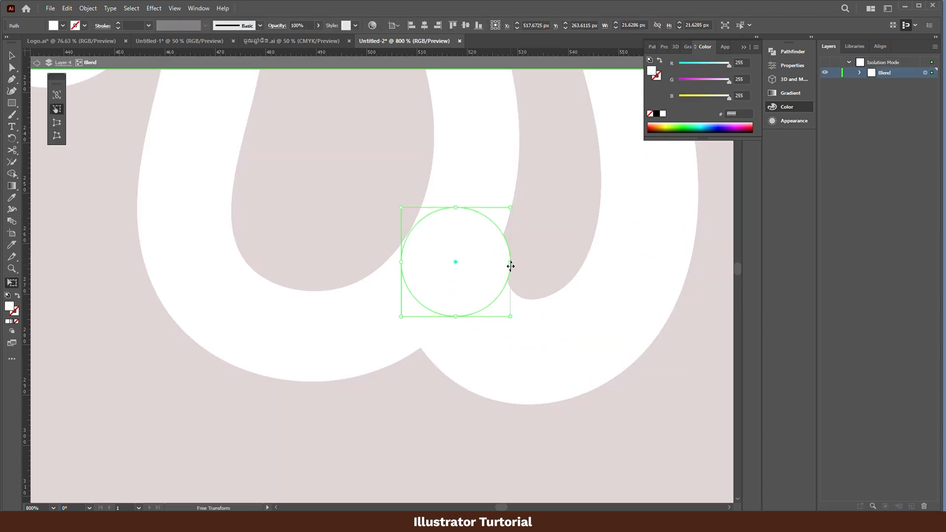
drag(511, 208, 479, 239)
key(v)
scroll(438, 294, down, 4)
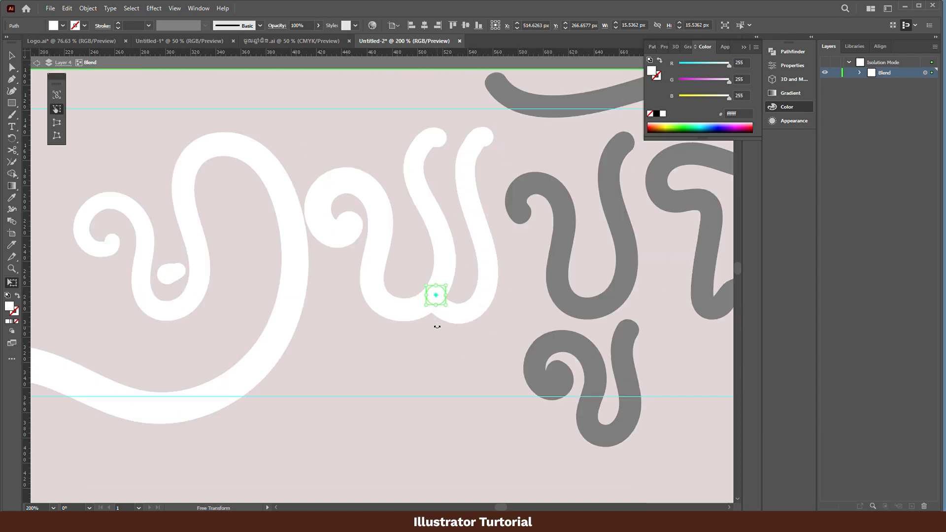
key(v)
double_click(430, 355)
- Isolate the second letter's curled blend and adjust the size of the end circle inside the curl
drag(412, 352, 493, 398)
click(435, 273)
double_click(435, 273)
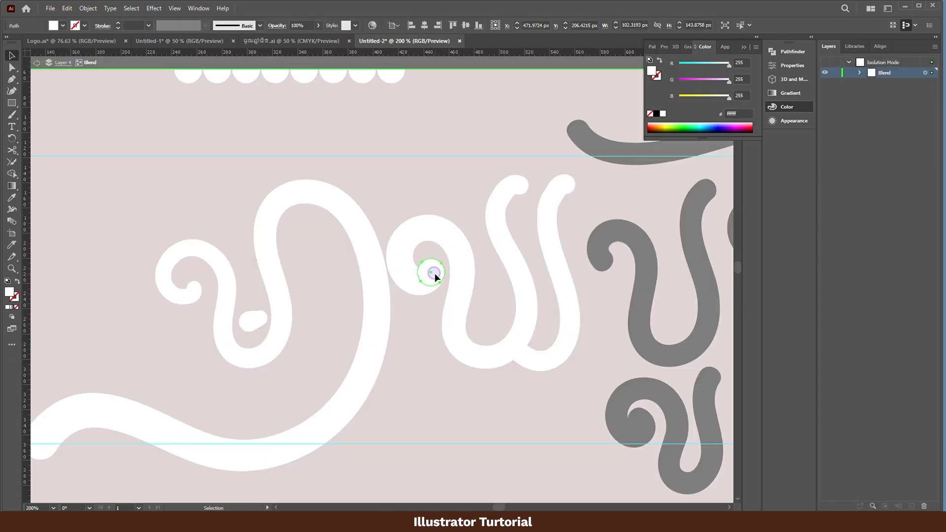
key(e)
drag(416, 251, 414, 259)
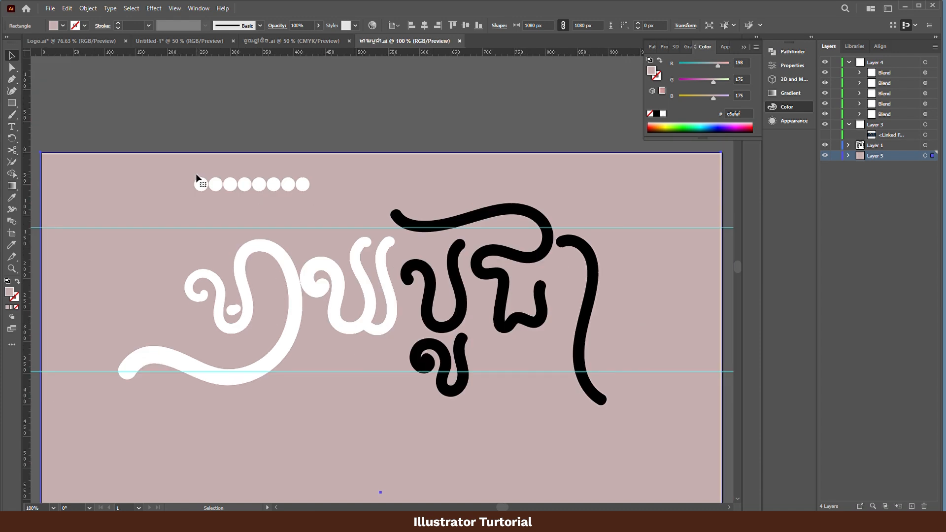
- Duplicate the circle row beside the original and replace the copy's spine with the third letter's upper black path
drag(417, 362, 375, 307)
drag(258, 128, 395, 129)
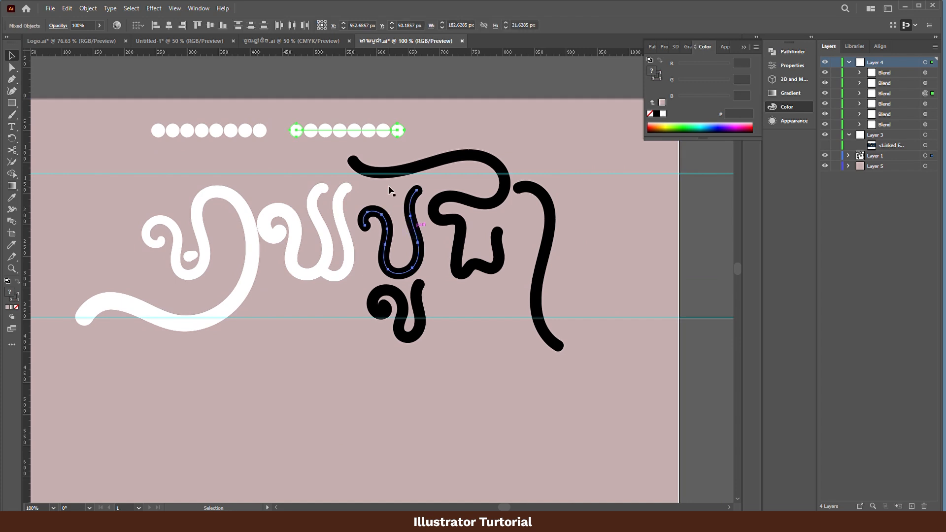
click(95, 14)
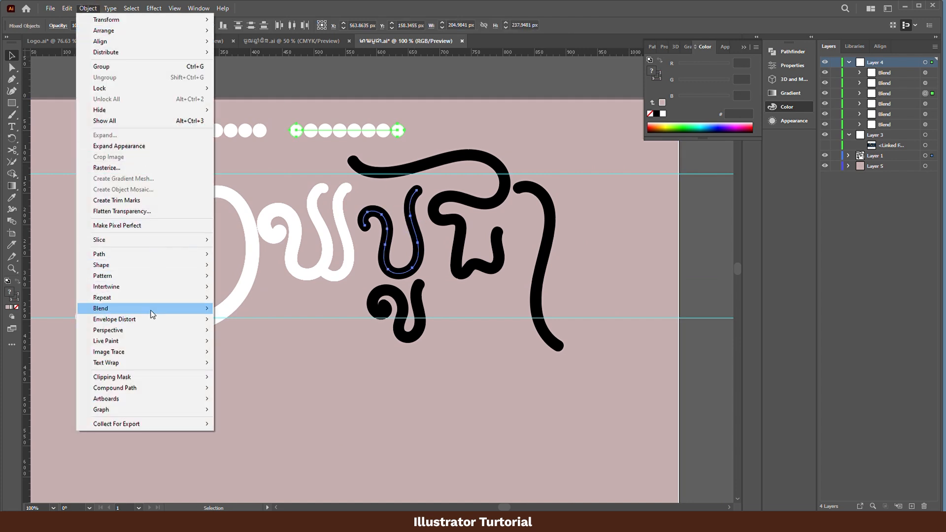
mouse_move(152, 311)
click(255, 362)
- Set the third letter's blend to Specified Steps spacing with 88 steps, oriented to align to the path
mouse_move(123, 308)
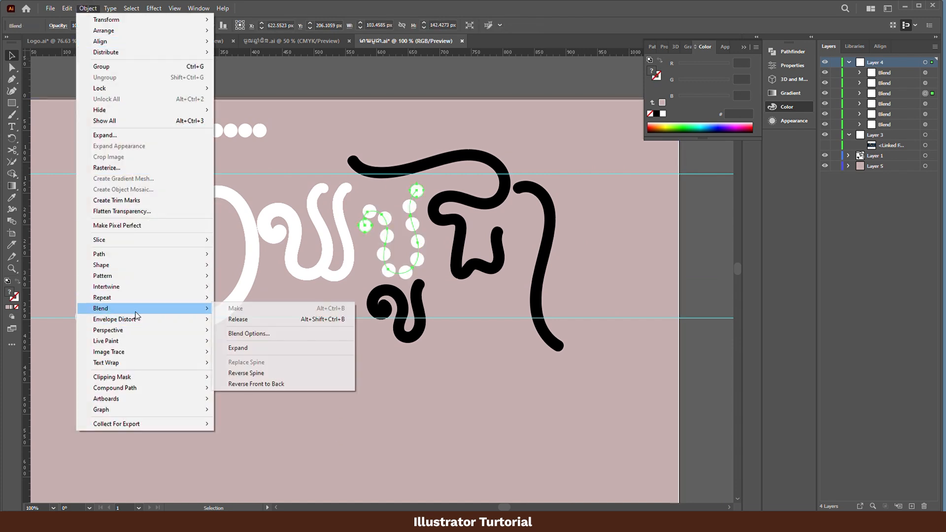
click(256, 333)
click(114, 168)
click(114, 146)
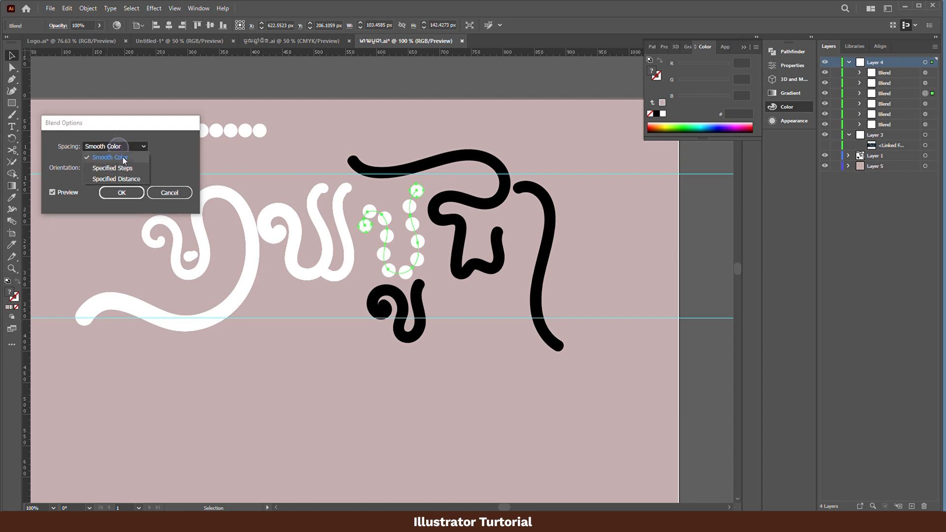
click(147, 159)
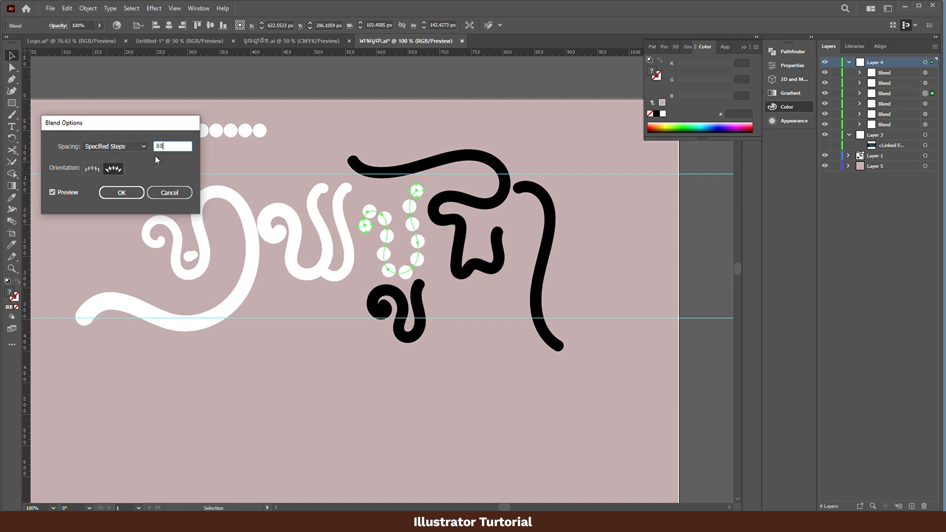
key(Return)
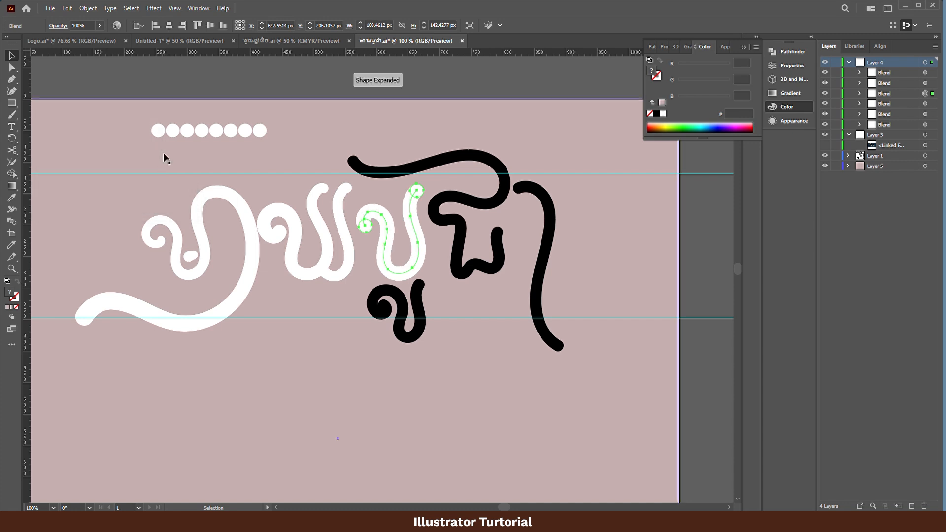
- Isolate the third letter's blend and shrink the end circle at its curl to about 14.9 px
scroll(399, 209, up, 1)
scroll(380, 222, up, 1)
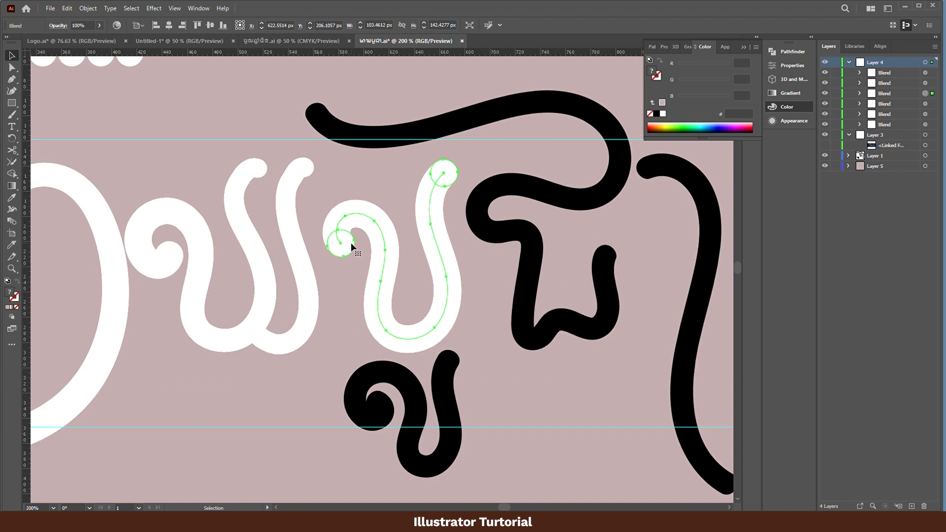
double_click(351, 244)
key(e)
drag(353, 254, 347, 246)
- Enlarge the third letter's upper right end circle for a thicker stroke end, and leave isolation mode
click(450, 176)
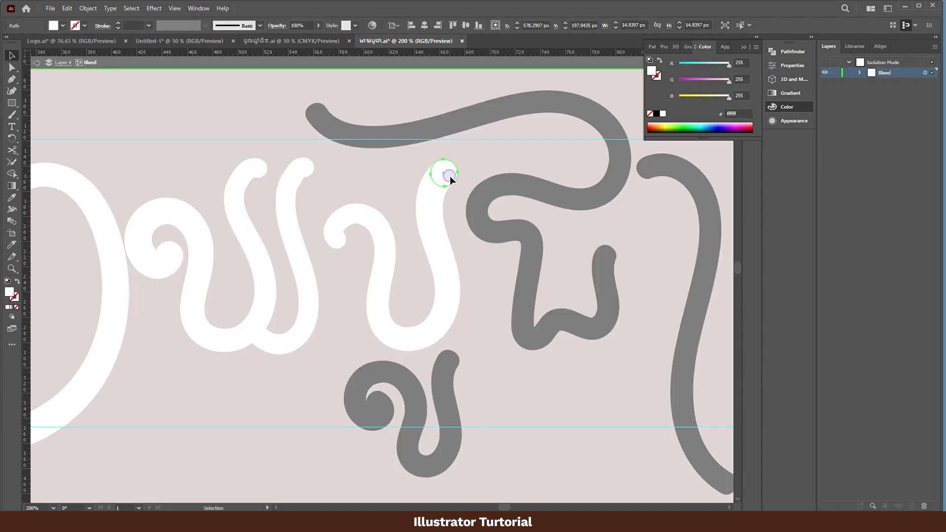
drag(427, 157, 417, 149)
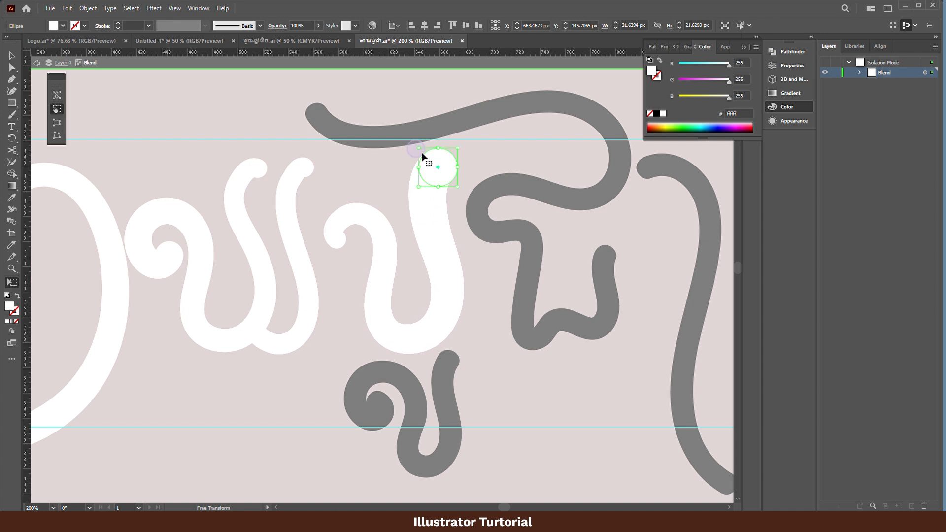
key(v)
double_click(486, 319)
scroll(436, 295, down, 3)
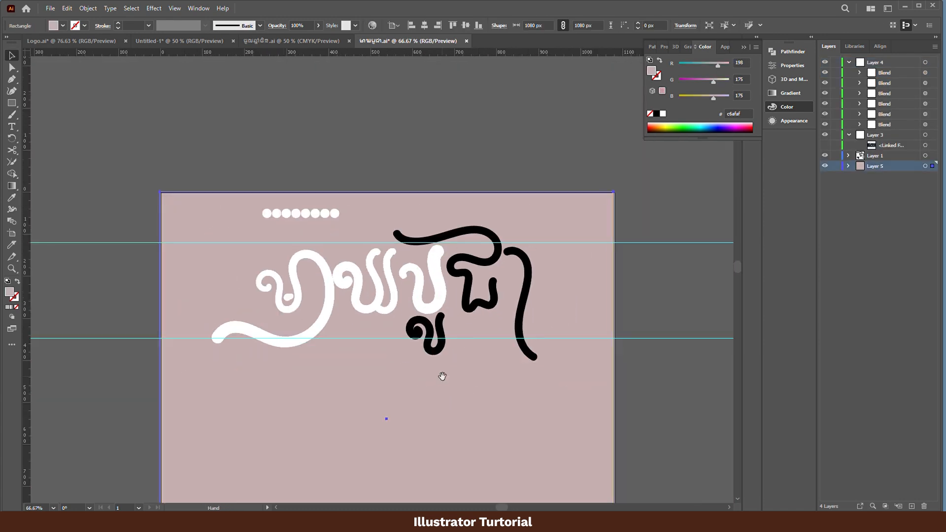
drag(441, 376, 393, 357)
click(631, 389)
scroll(428, 335, down, 1)
scroll(358, 315, up, 2)
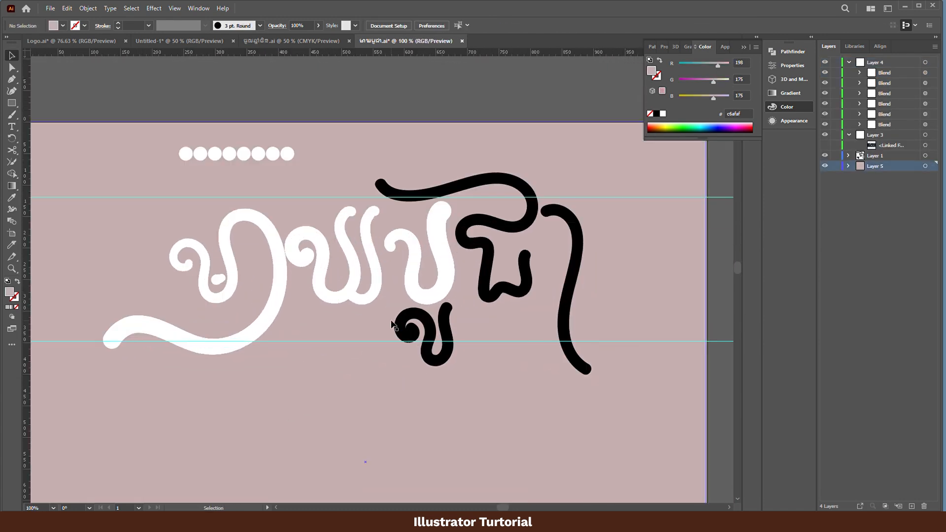
- Duplicate the circle row beside the original and replace the copy's spine with the black subscript path below the third letter
drag(288, 132, 437, 139)
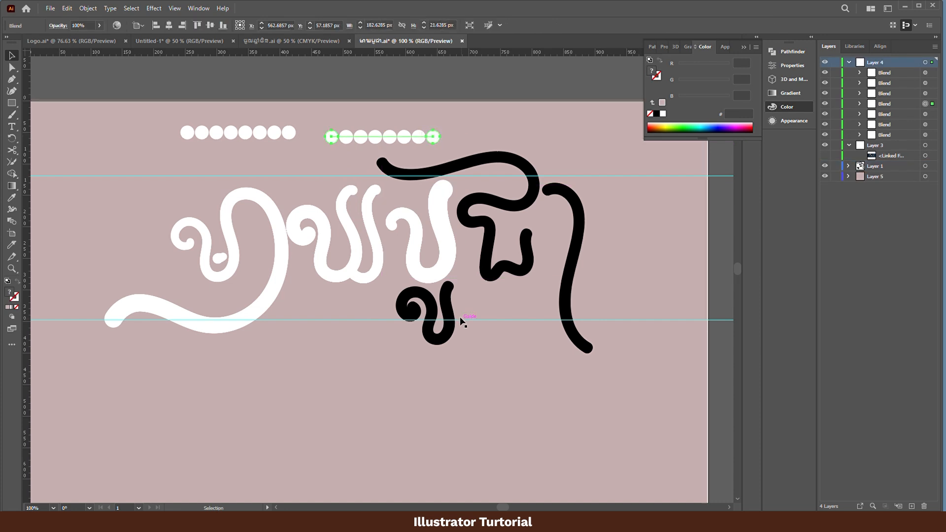
shift+click(450, 321)
click(87, 8)
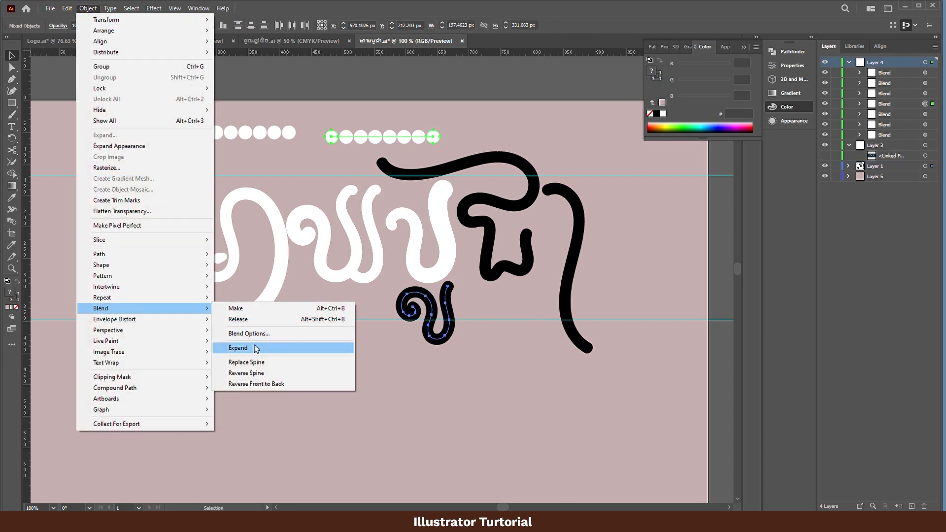
mouse_move(142, 312)
click(261, 362)
- Set the subscript's blend to Specified Steps spacing, oriented to align to the path
click(88, 8)
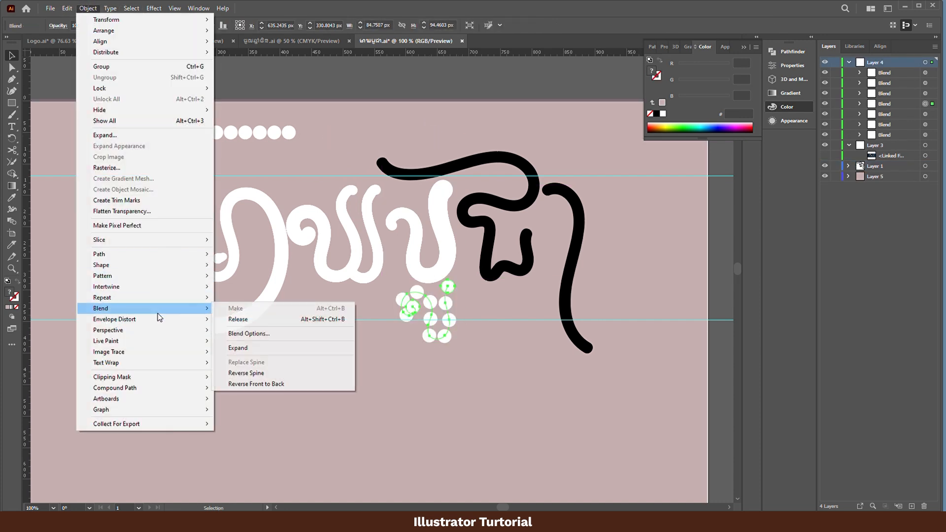
click(260, 333)
click(113, 168)
click(129, 148)
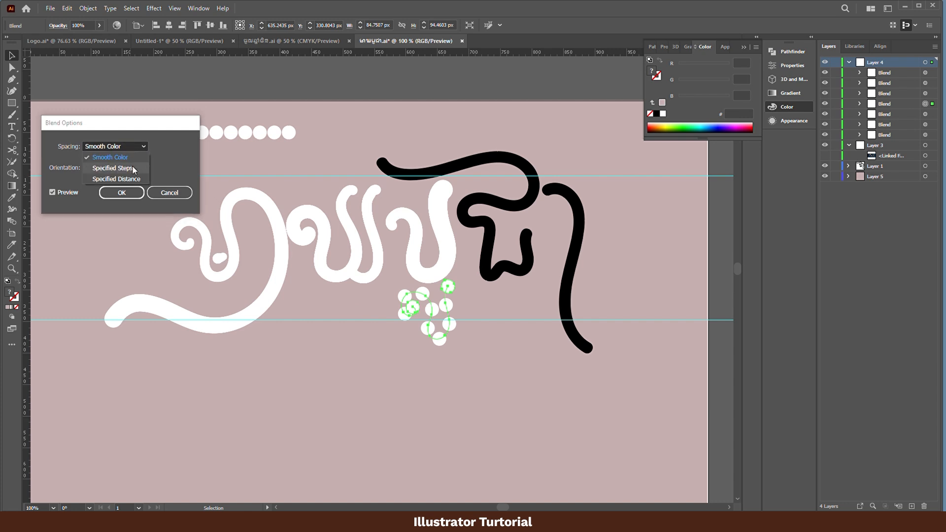
click(132, 164)
key(Return)
- Isolate the subscript's blend and shrink the end circle at its upper right tip to about 12.5 px
key(ctrl+plus)
key(ctrl+plus)
key(ctrl+plus)
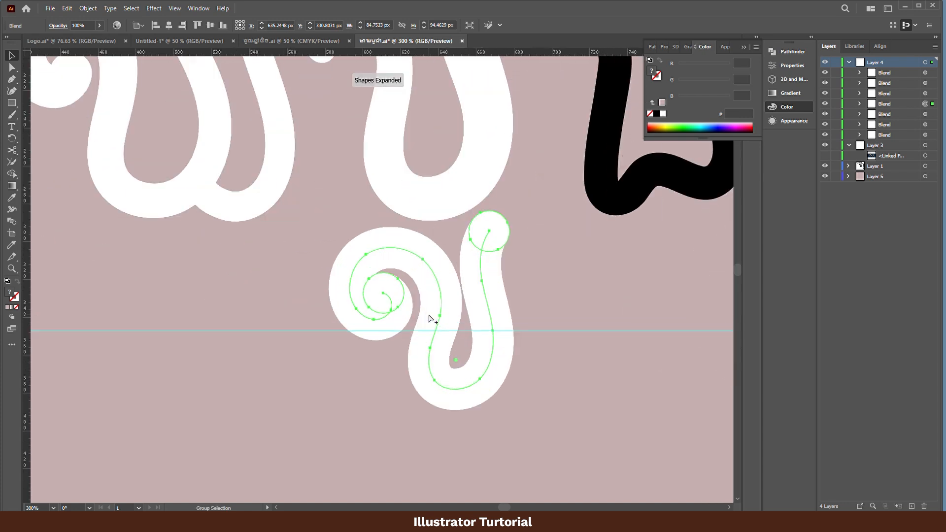
double_click(499, 229)
key(e)
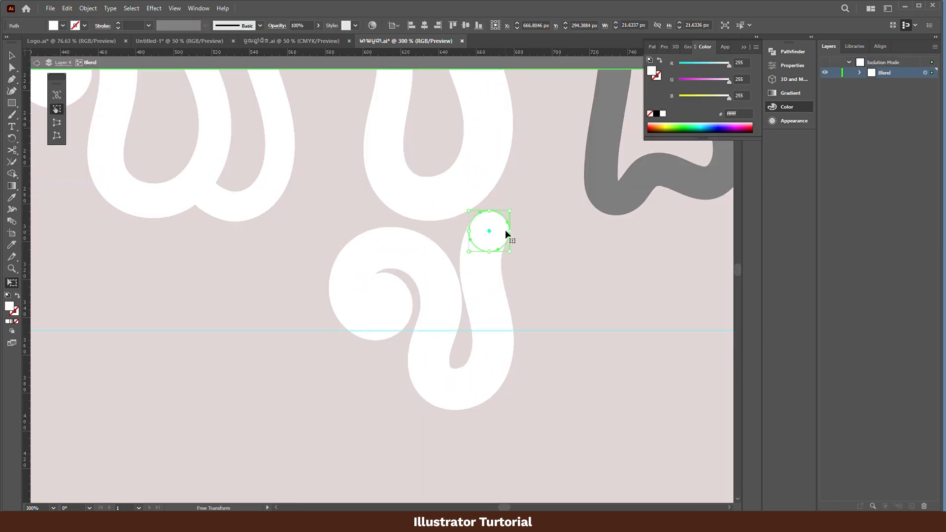
drag(510, 206, 492, 228)
key(v)
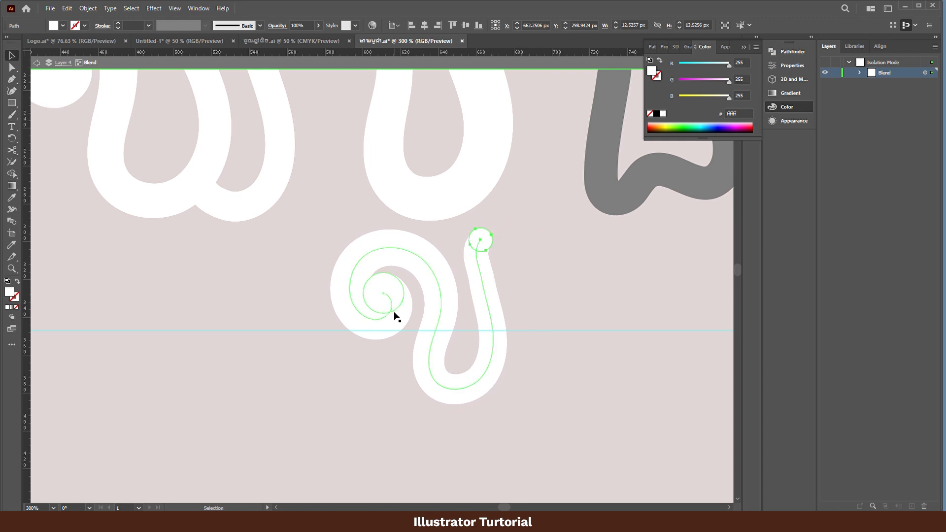
- Shrink the end circle inside the subscript's curl to about 18.5 px and leave isolation mode
click(395, 303)
click(397, 290)
key(e)
drag(363, 272, 397, 287)
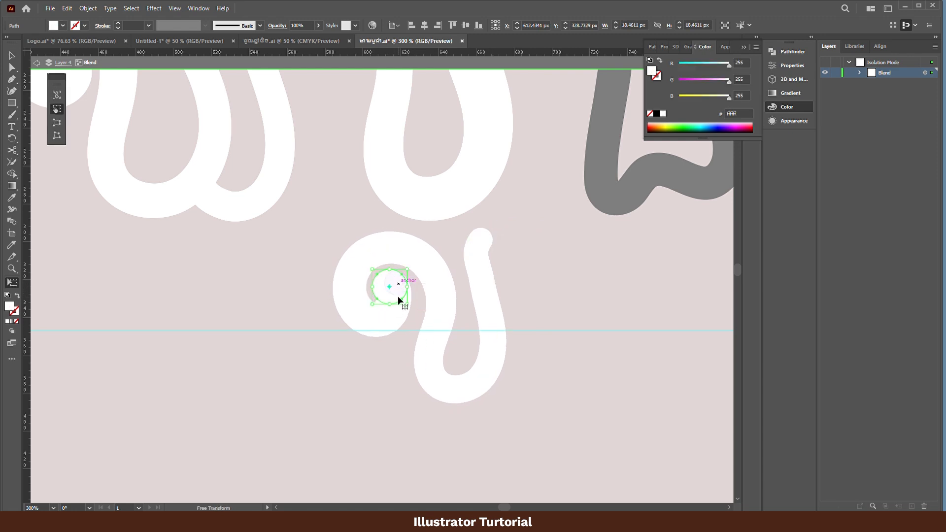
key(v)
double_click(398, 392)
click(397, 388)
- Duplicate the circle row again and replace the copy's spine with the fourth letter's black path
scroll(398, 364, down, 3)
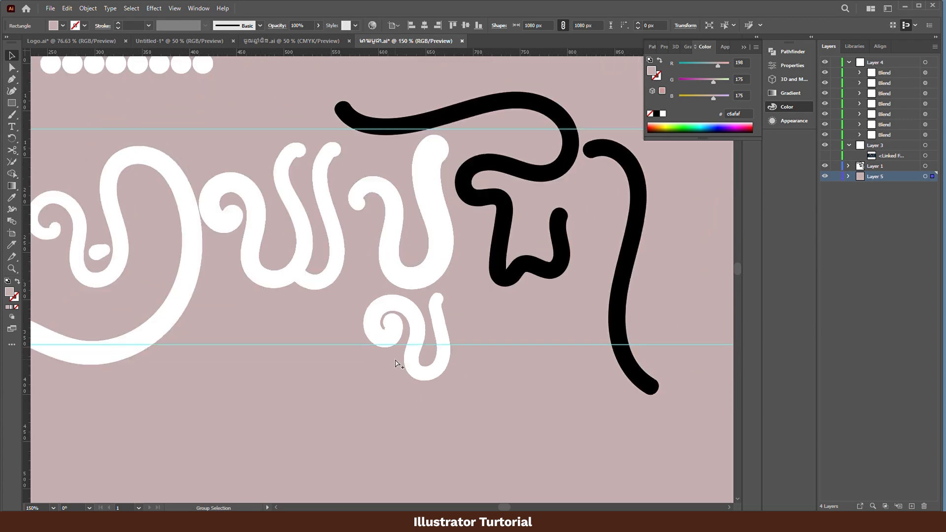
drag(424, 402, 411, 419)
drag(252, 178, 427, 176)
shift+click(446, 213)
click(88, 8)
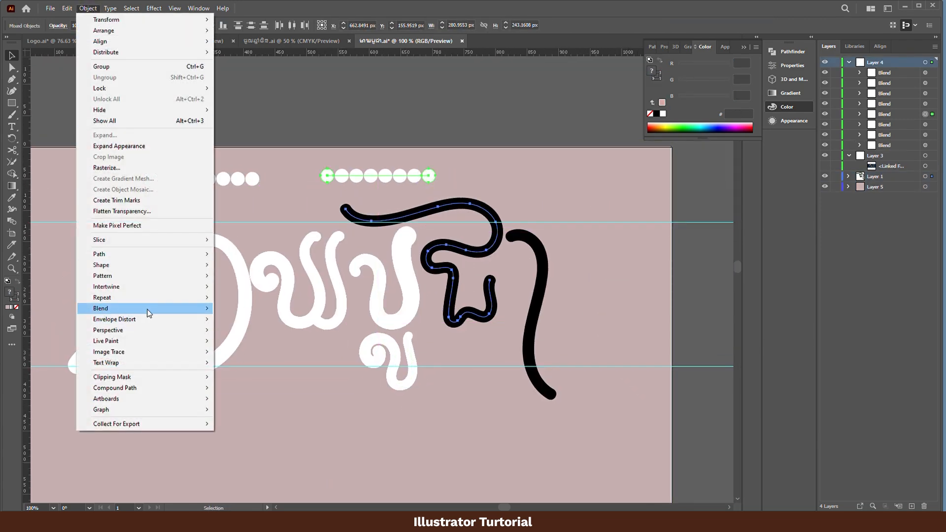
mouse_move(145, 308)
click(269, 363)
- Set the fourth letter's blend to Specified Steps spacing, oriented to align to the path
click(88, 8)
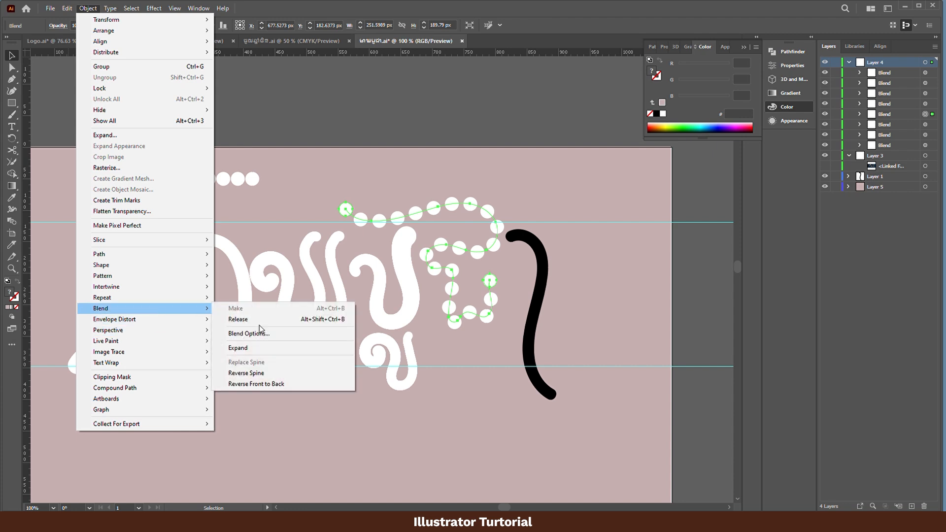
click(248, 334)
click(113, 168)
click(114, 146)
click(119, 168)
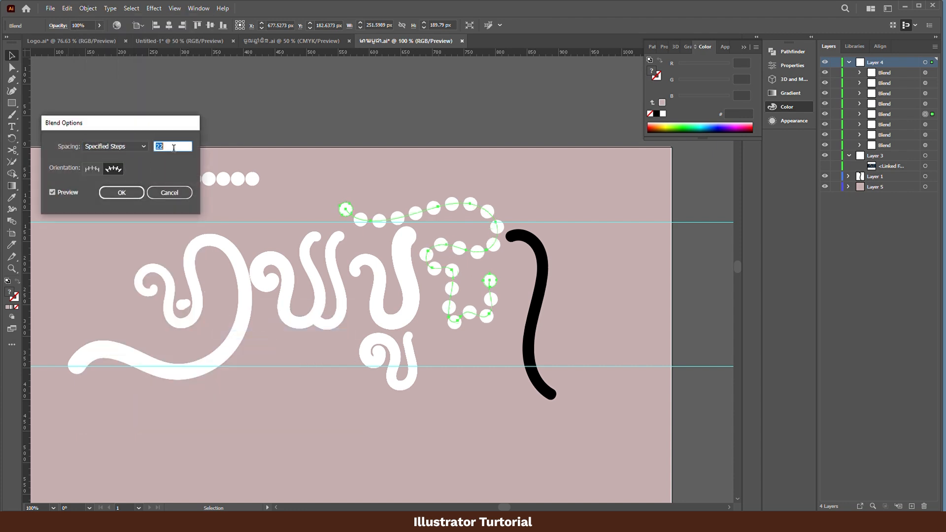
key(Return)
- Isolate the fourth letter's blend and enlarge the end circle at its upper left tip to about 31.8 px
double_click(349, 214)
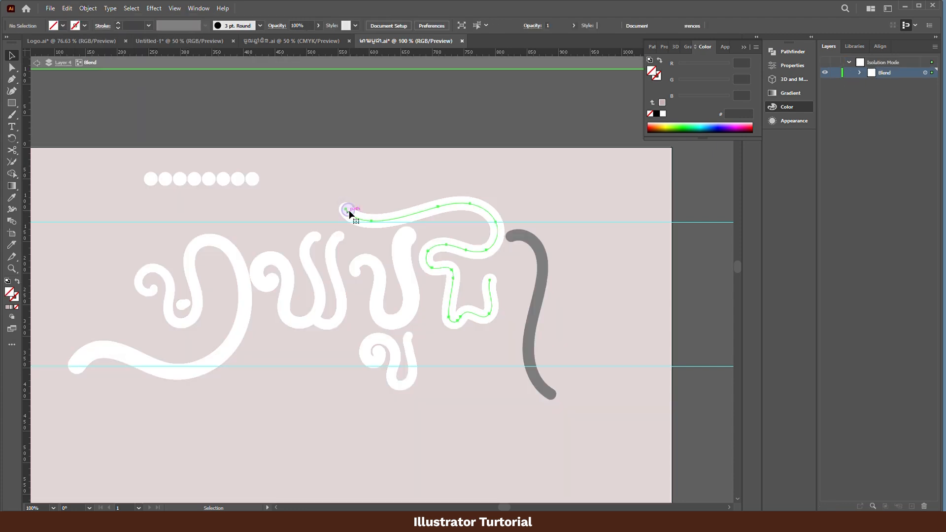
click(349, 210)
key(e)
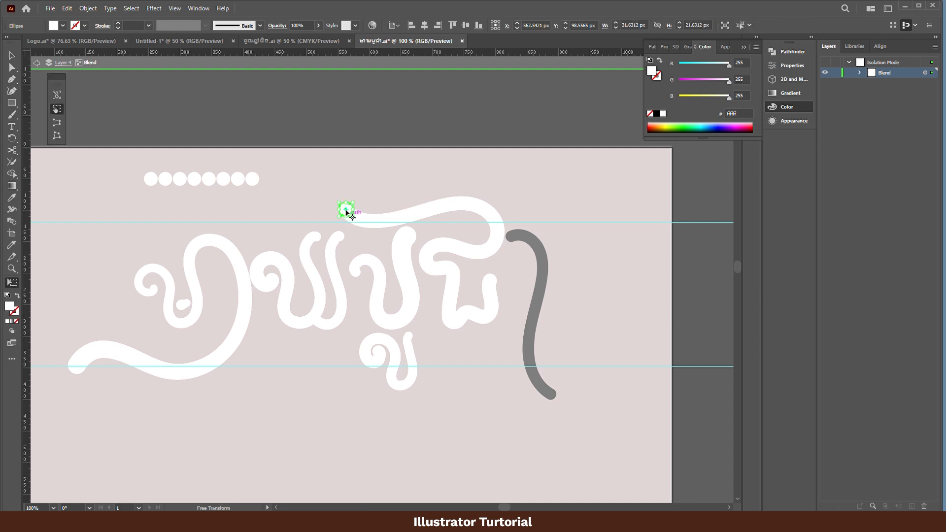
drag(339, 202, 332, 196)
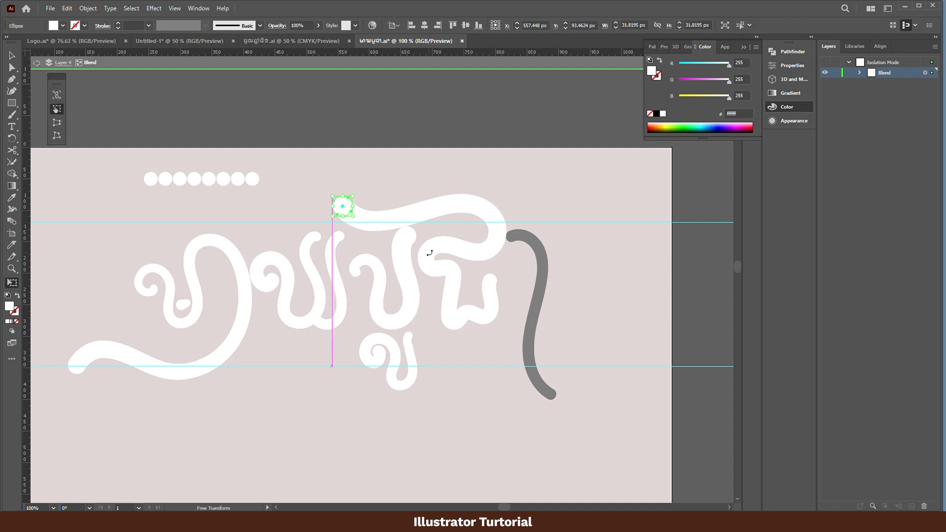
- Shrink the end circle at the fourth letter's lower right tip and leave isolation mode
click(491, 282)
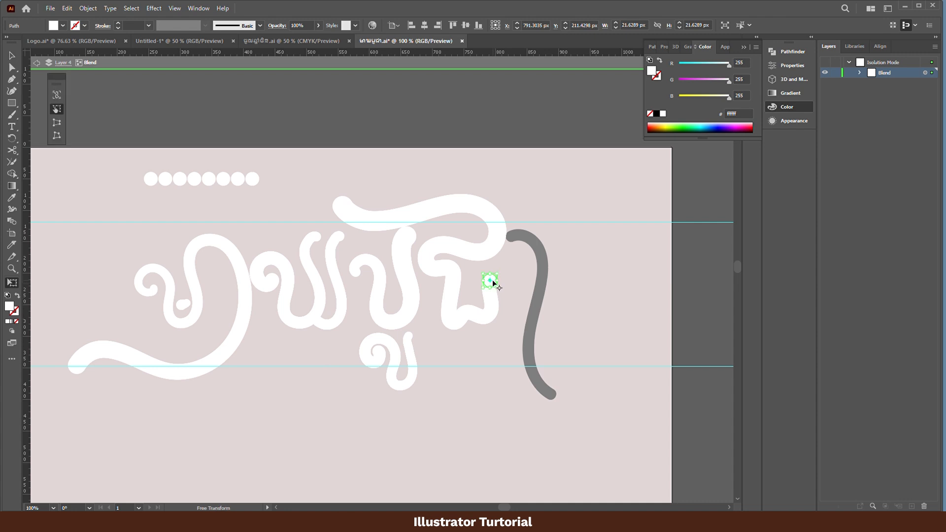
mouse_move(495, 288)
mouse_down()
mouse_move(503, 296)
mouse_move(487, 276)
mouse_move(491, 283)
mouse_up()
key(v)
click(421, 234)
double_click(509, 155)
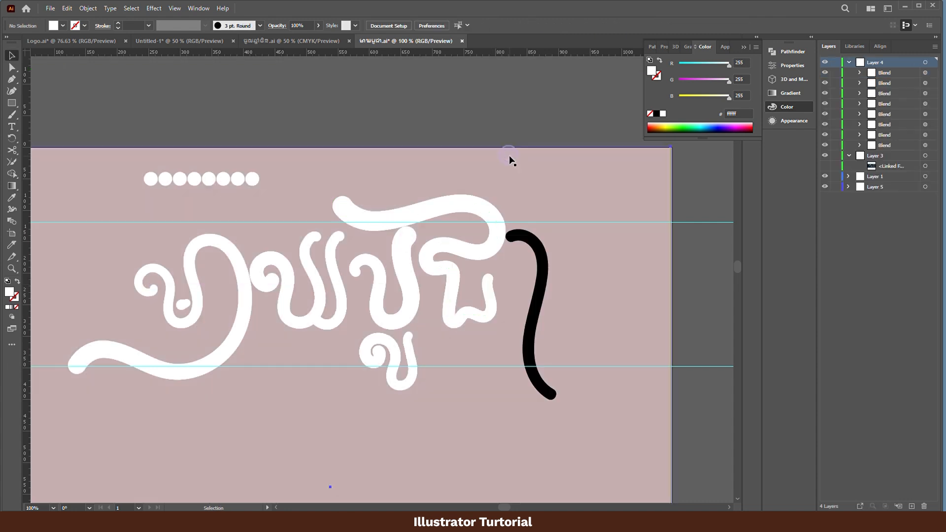
- Nudge the fourth letter's blend slightly upward and deselect it
click(472, 252)
key(Up)
click(569, 186)
- Replace the spine of the original circle row with the last remaining black path, at the end of the word
click(538, 260)
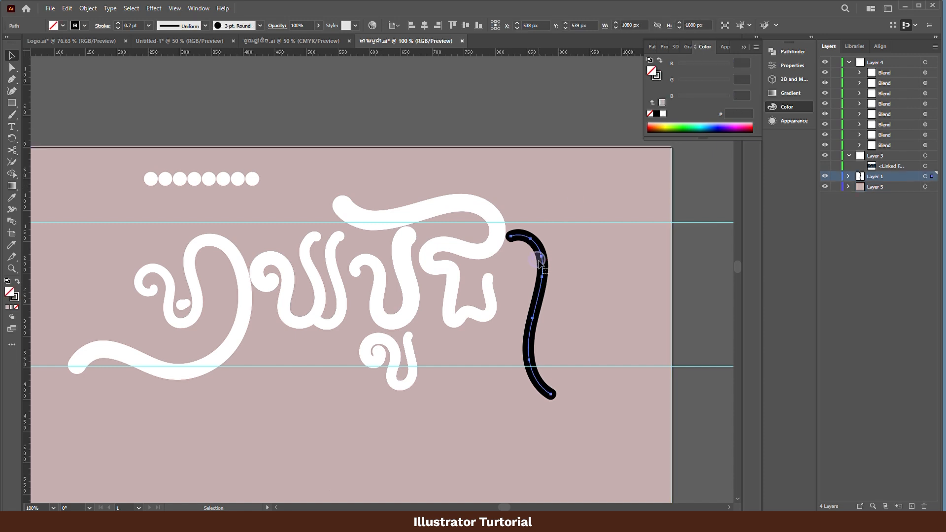
shift+click(234, 179)
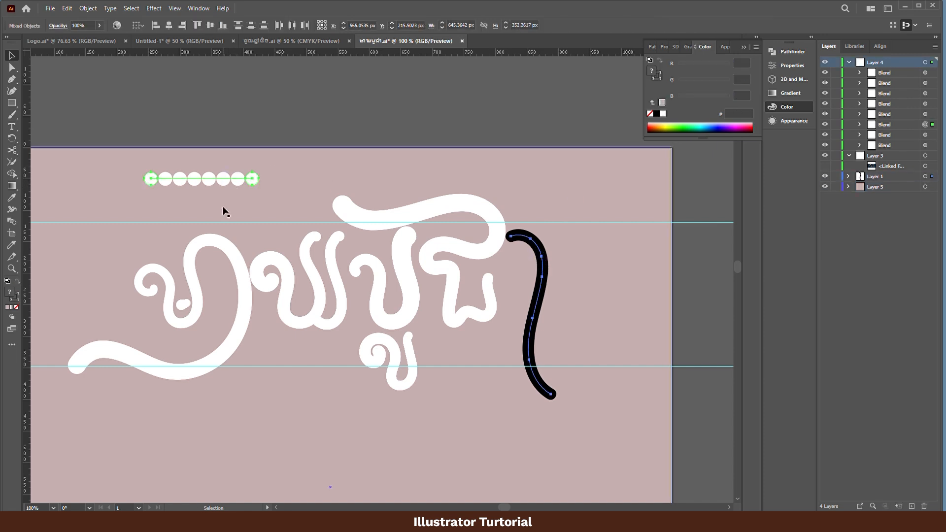
click(87, 9)
mouse_move(148, 308)
click(256, 363)
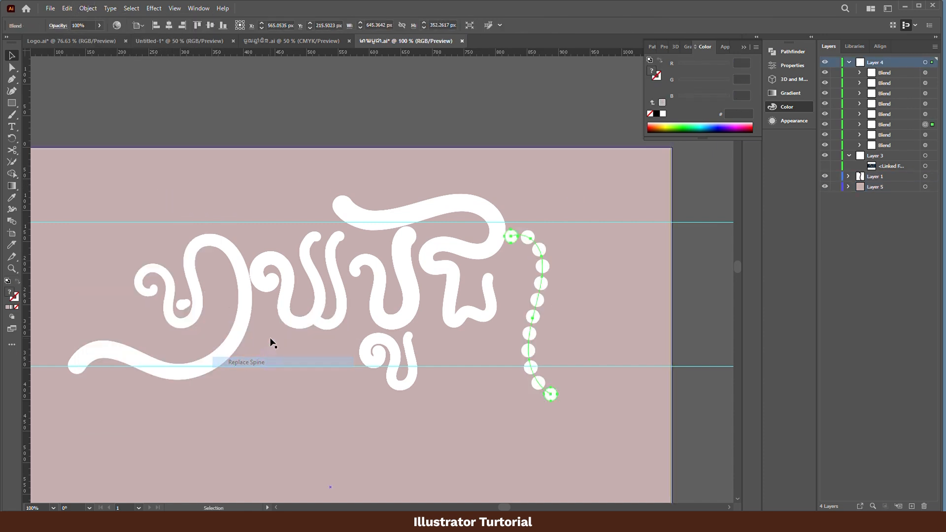
- Set the last letter's blend to Specified Steps spacing with 555 steps, oriented to align to the path
click(88, 8)
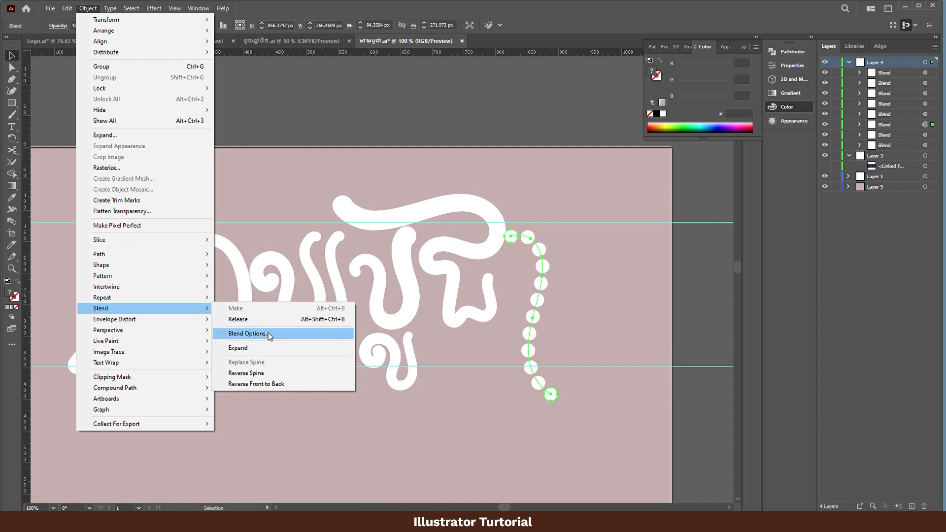
click(261, 331)
click(116, 169)
click(126, 146)
click(127, 169)
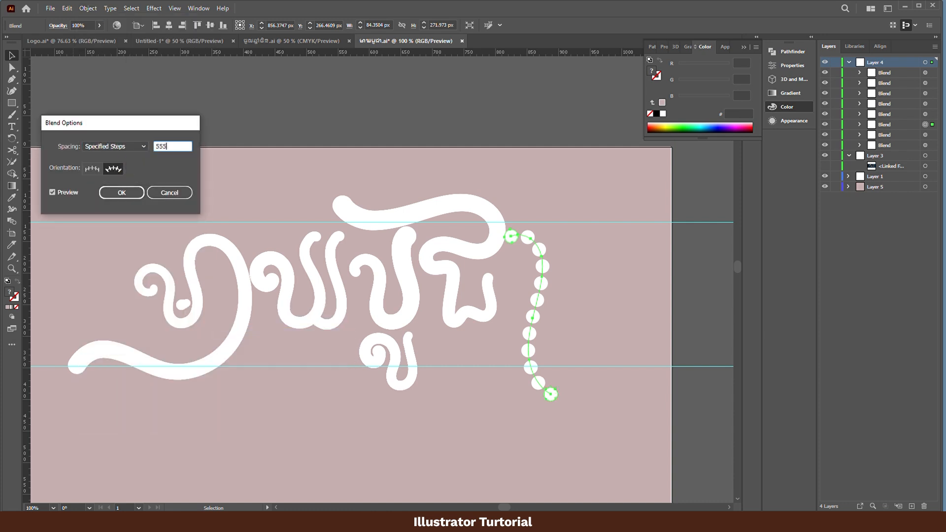
text(555)
key(Return)
- Isolate the last letter's blend and slightly shrink the end circle at its upper tip
double_click(511, 241)
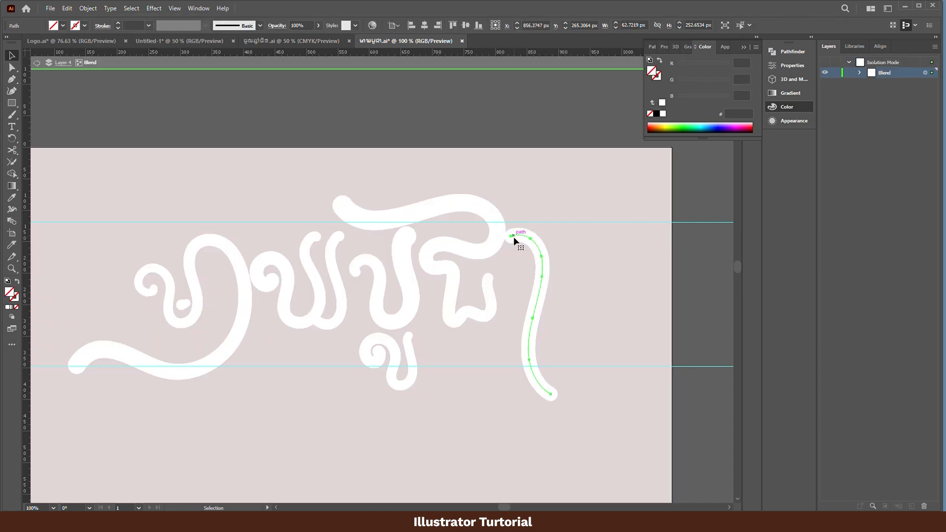
click(511, 239)
key(e)
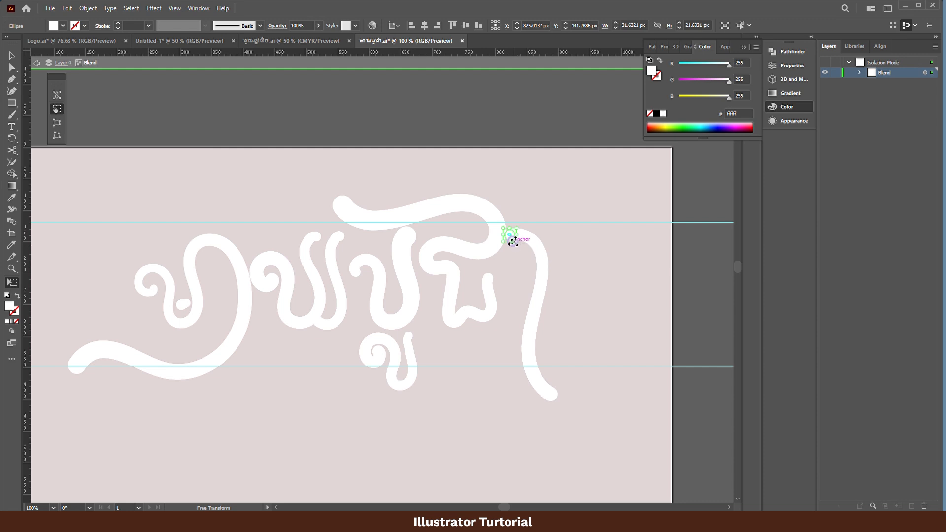
drag(514, 241, 512, 240)
key(v)
- Enlarge the end circle at the last letter's lower tip for a thicker tail, and leave isolation mode
click(552, 394)
key(e)
drag(556, 400, 565, 407)
key(v)
double_click(600, 418)
- Move the two horizontal guides closer together to match the top and baseline of the main letters
scroll(601, 410, down, 1)
drag(532, 457, 538, 358)
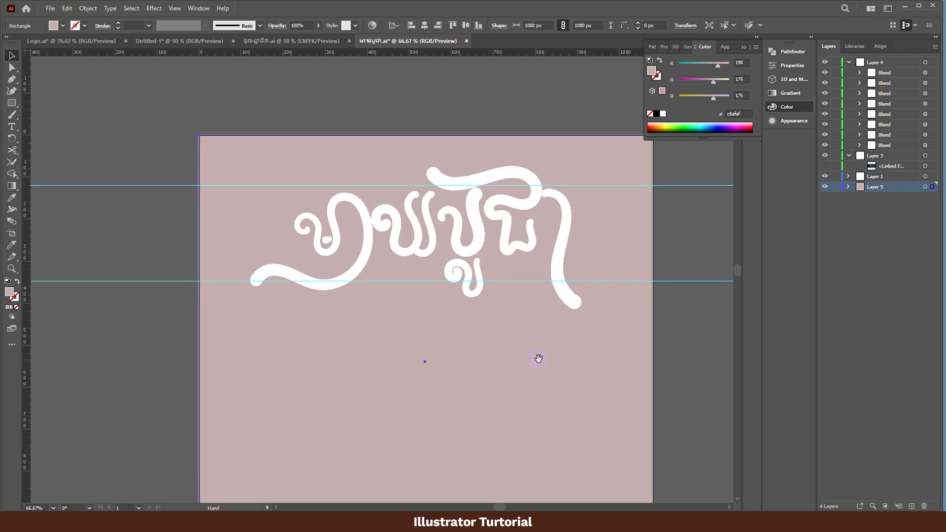
drag(609, 282, 608, 257)
drag(609, 184, 614, 190)
click(669, 227)
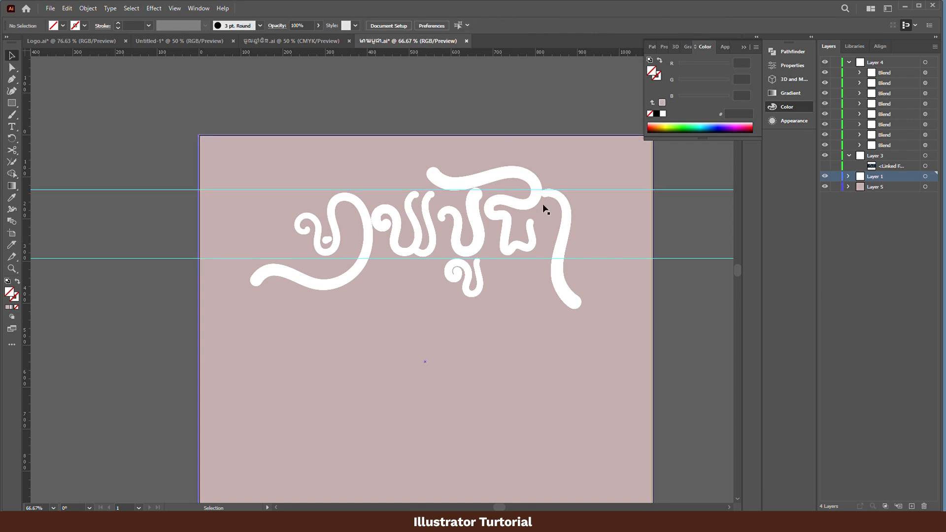
- Isolate the third letter's blend, lower its upper right end circle slightly below the upper guide, and leave isolation mode
scroll(452, 209, up, 3)
drag(453, 212, 485, 218)
double_click(566, 167)
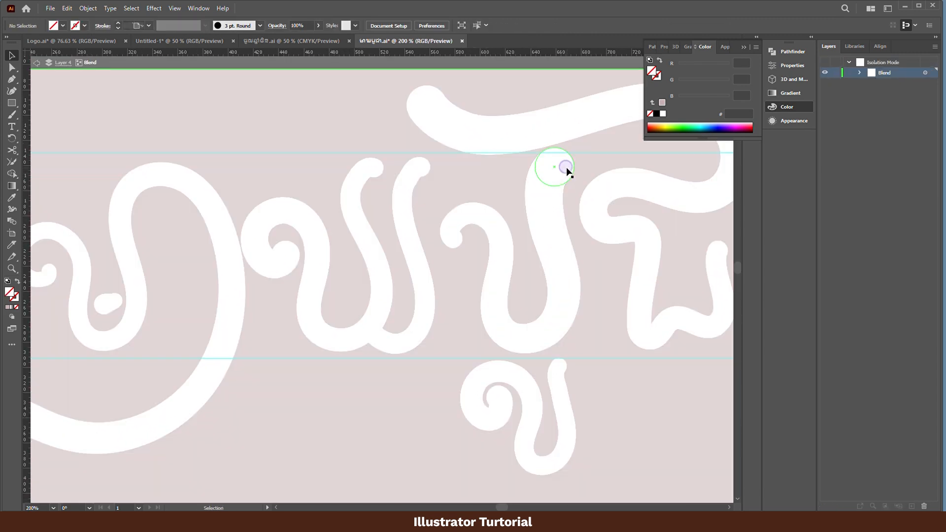
drag(566, 167, 566, 174)
double_click(297, 99)
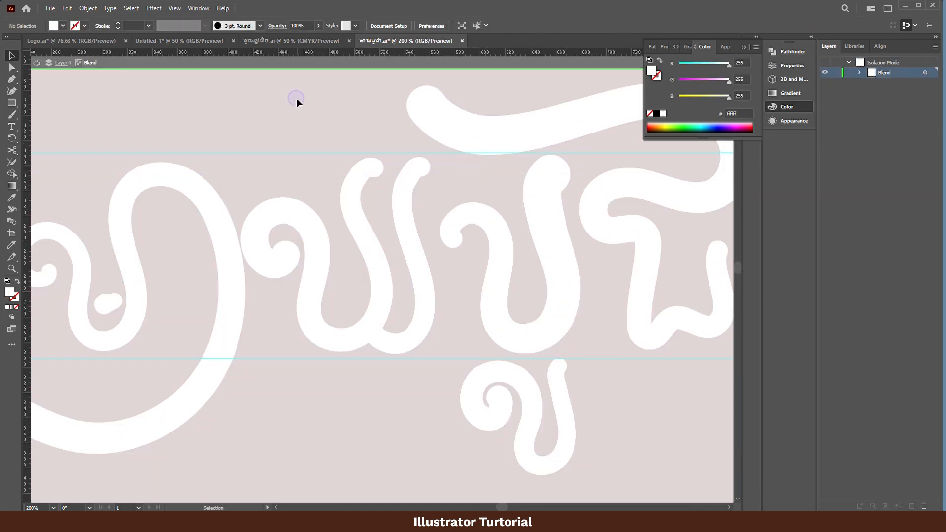
- Raise the lower horizontal guide slightly toward the bottoms of the main letters and clear the selection
scroll(417, 257, down, 1)
scroll(416, 257, down, 1)
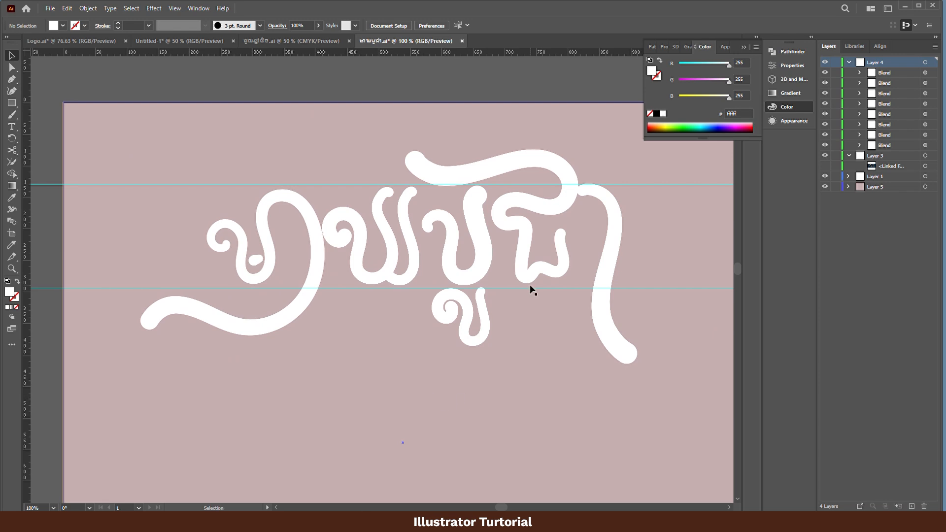
drag(533, 287, 536, 283)
click(694, 354)
scroll(522, 404, down, 1)
drag(451, 438, 463, 302)
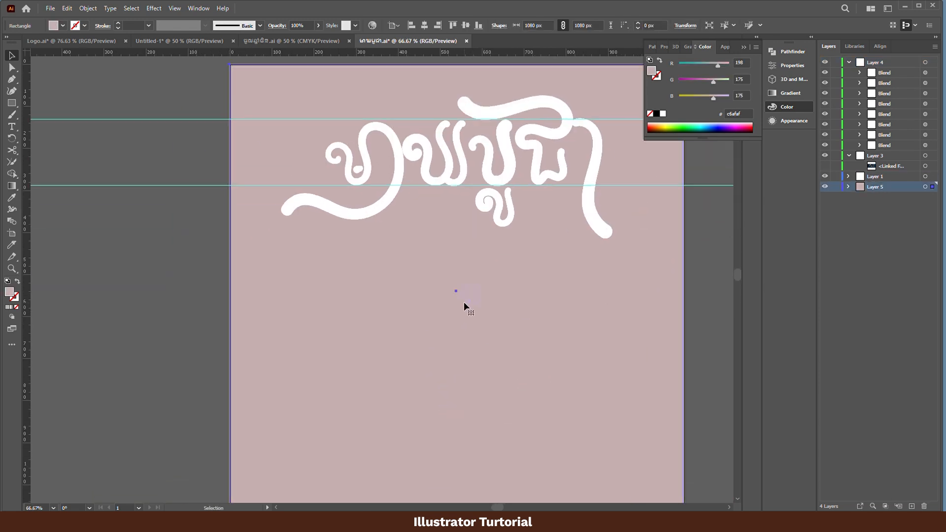
scroll(463, 302, down, 1)
click(641, 278)
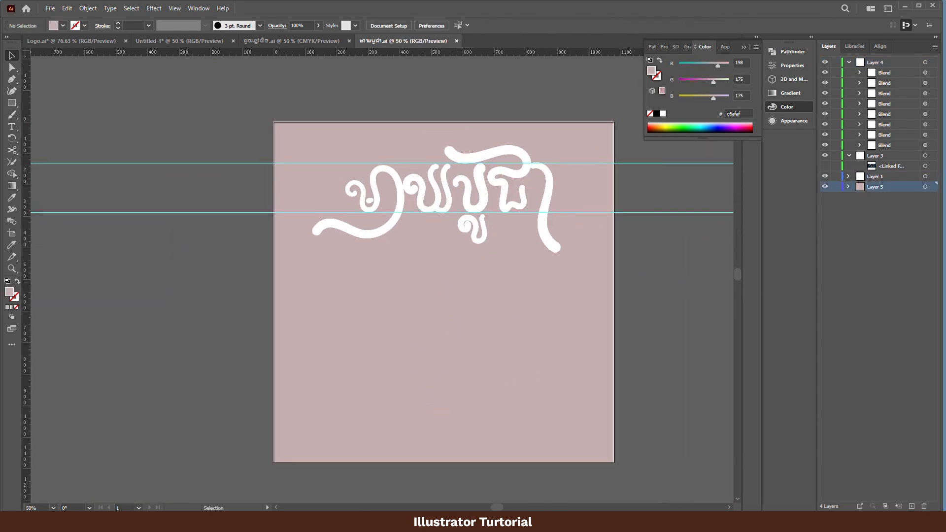
- Select the background rectangle on Layer 5 and align it to the artboard's horizontal center and top edge
click(925, 187)
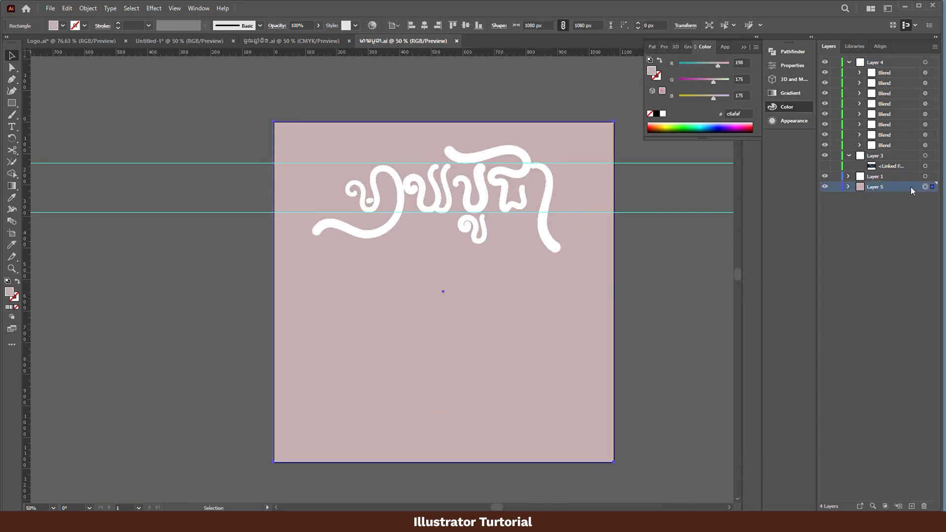
click(659, 46)
click(433, 90)
drag(475, 298, 431, 260)
click(432, 260)
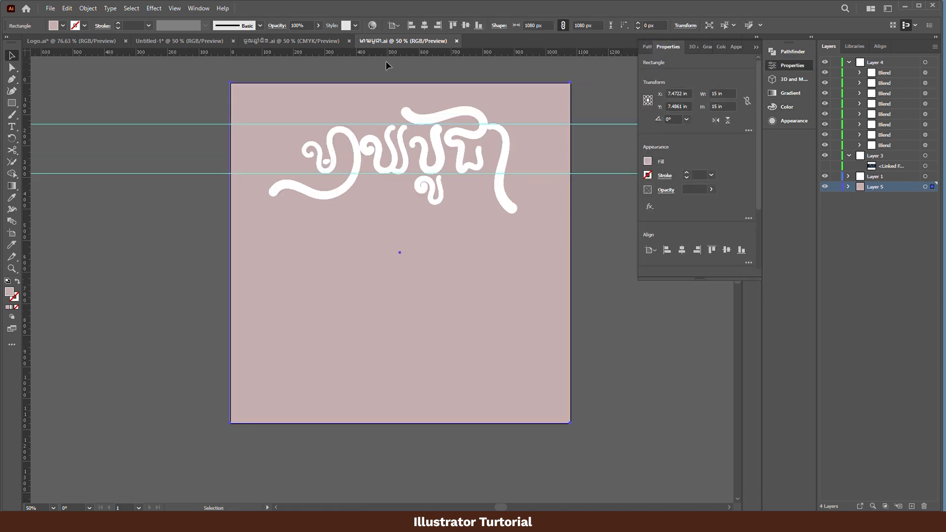
click(425, 26)
click(453, 25)
- Lock Layer 5 with the background and Layer 1 with the guides
click(623, 323)
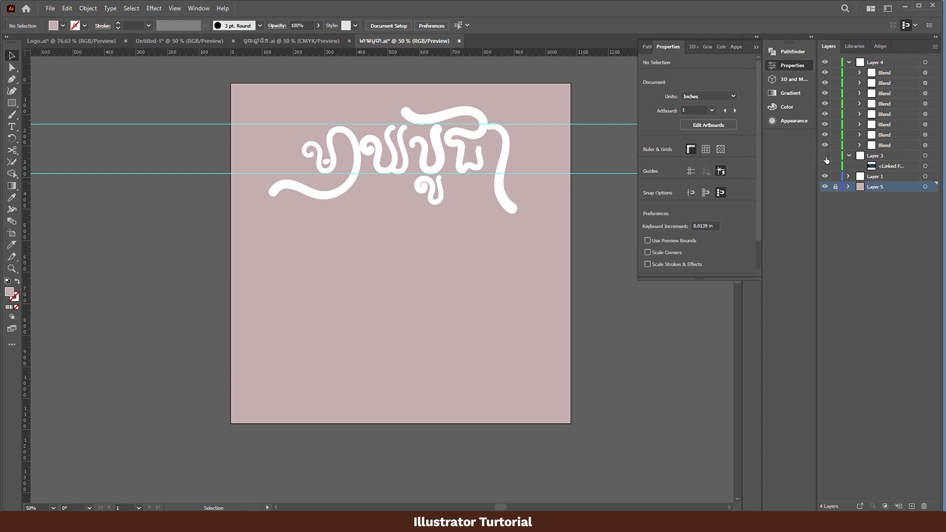
click(576, 125)
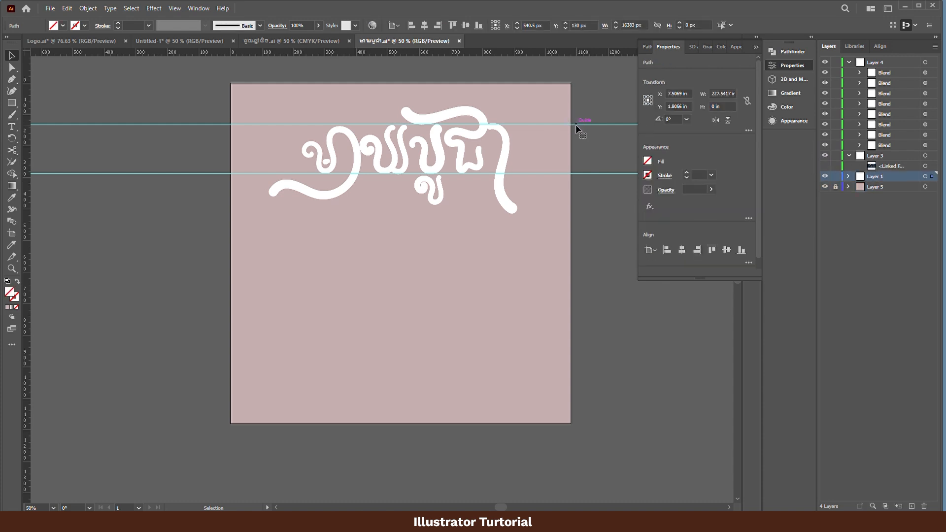
click(835, 176)
- Select all the lettering blends on Layer 4, shift them slightly left, and clear the selection
drag(522, 126, 242, 268)
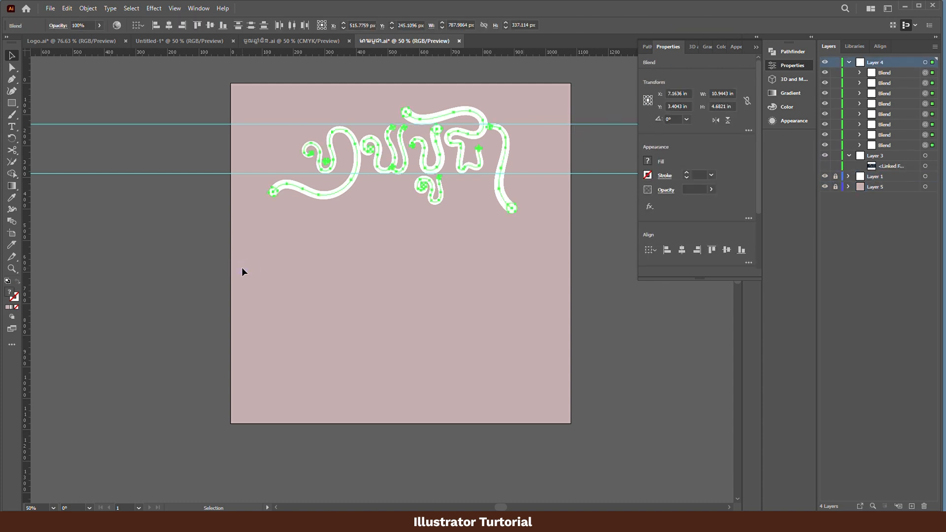
right_click(424, 155)
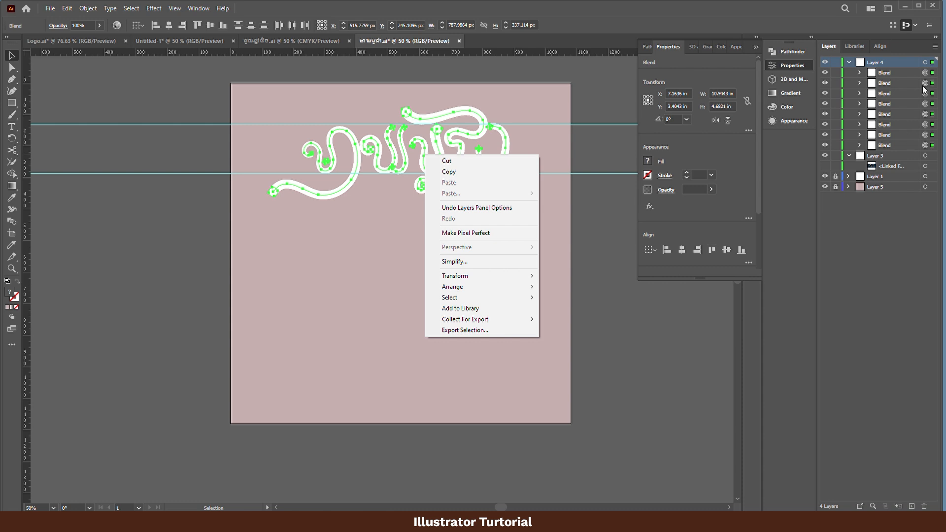
click(925, 63)
right_click(473, 135)
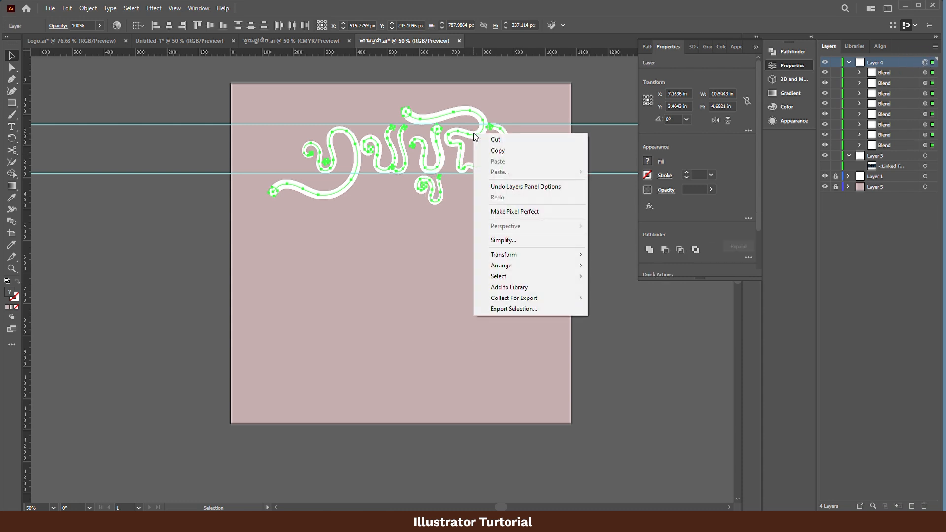
key(Escape)
click(620, 263)
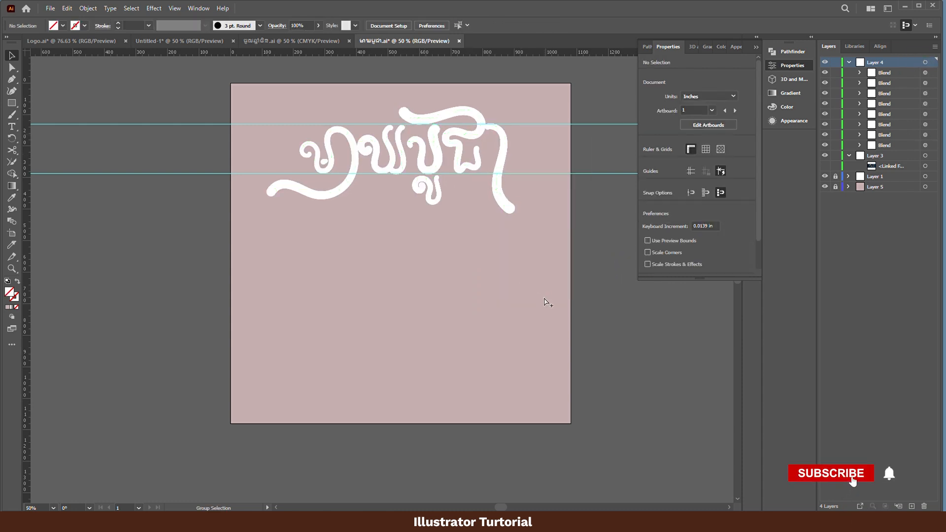
key(ctrl+plus)
click(317, 131)
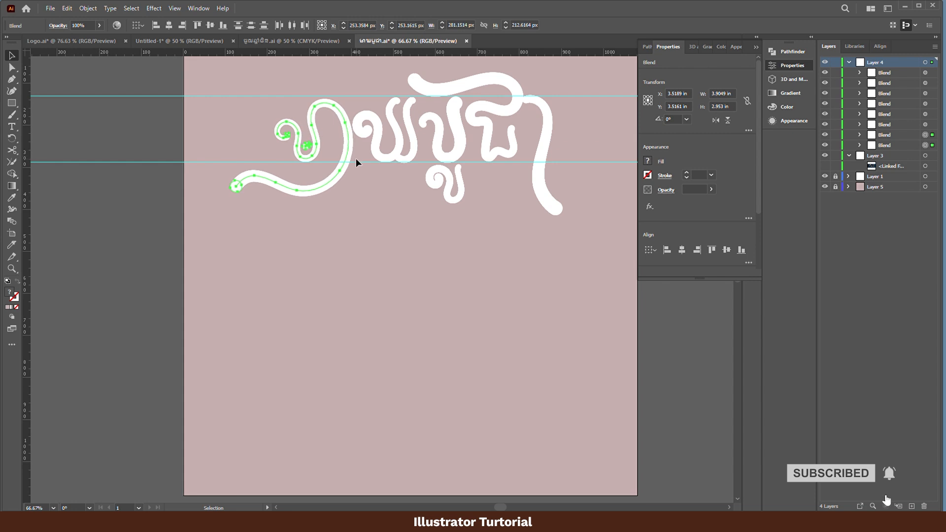
click(122, 275)
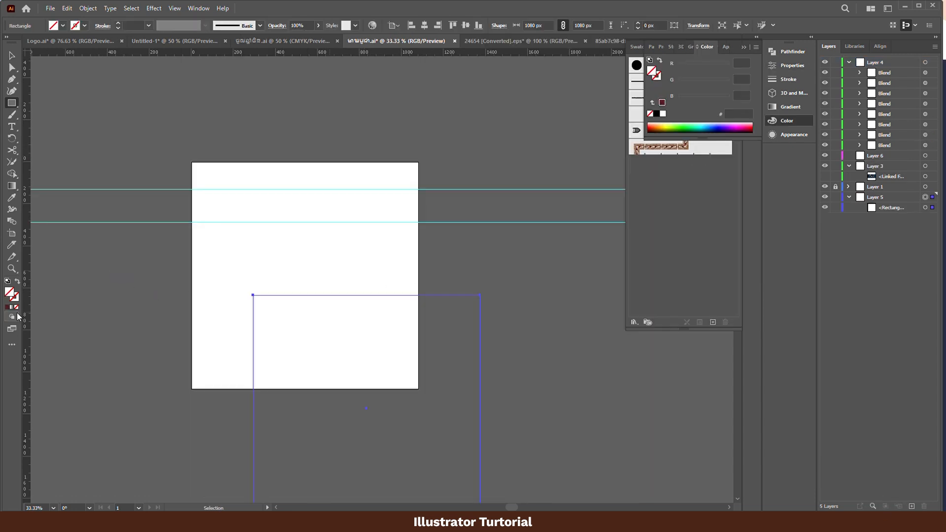
- Fill the 1080 px background square with dark red #5e1c1d and center it on the artboard
key(v)
click(7, 307)
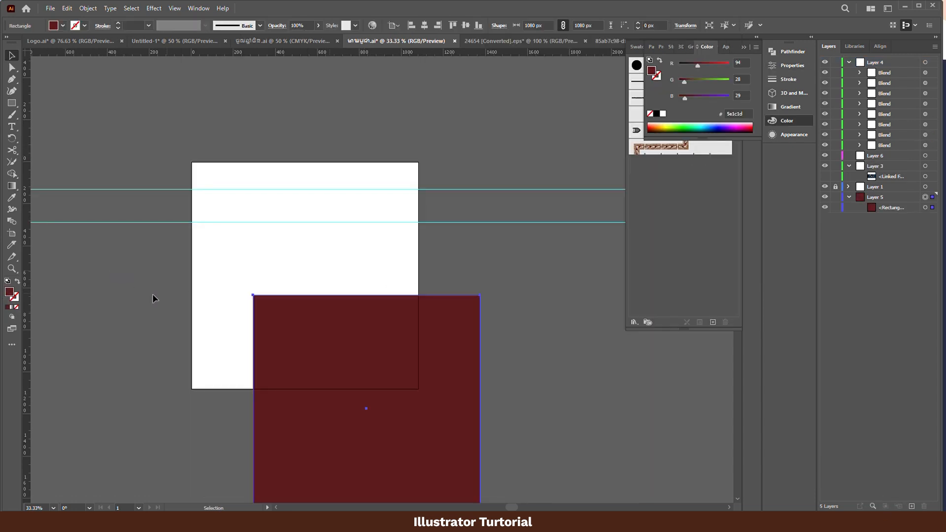
click(422, 27)
click(462, 28)
click(543, 196)
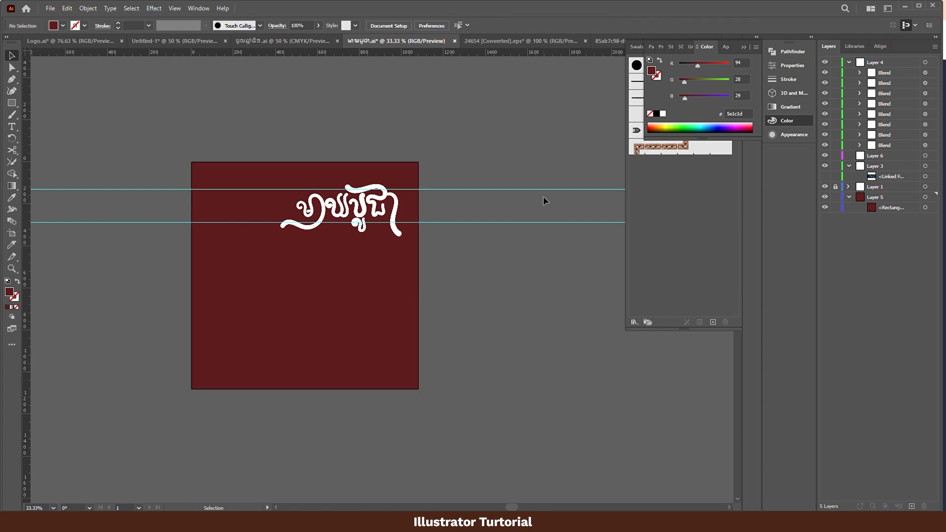
- Lock the dark red background rectangle inside Layer 5
drag(527, 305, 537, 273)
key(ctrl+a)
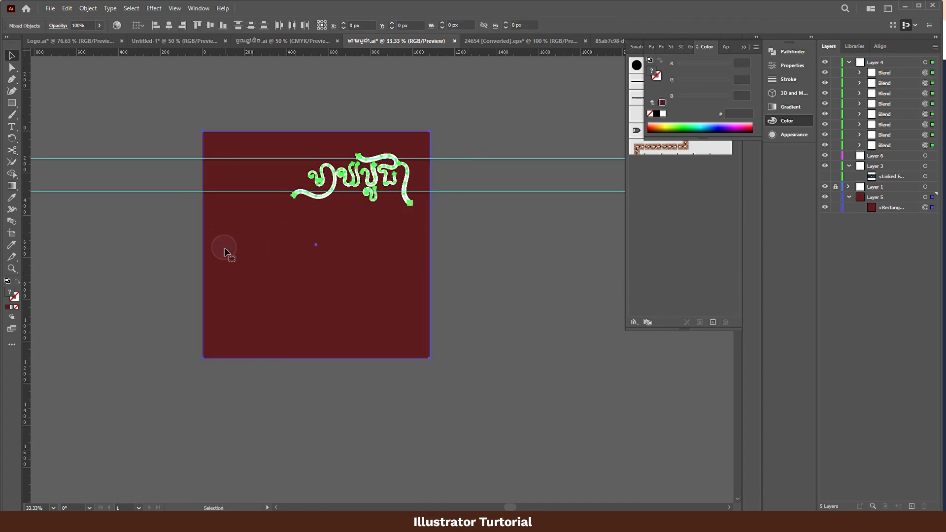
key(e)
key(v)
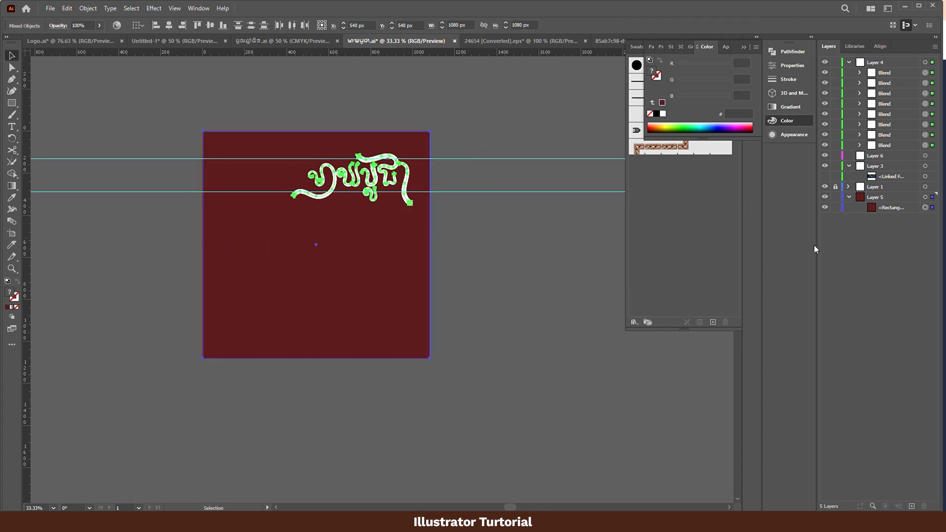
click(835, 208)
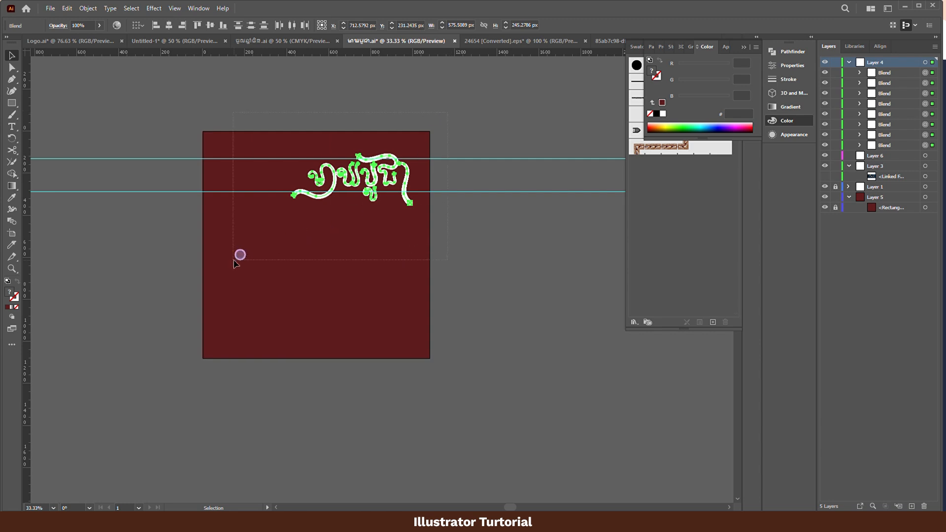
- Select all the lettering, enlarge it proportionally to about 711 px wide, and move it left near the artboard's horizontal center
drag(233, 260, 219, 270)
key(e)
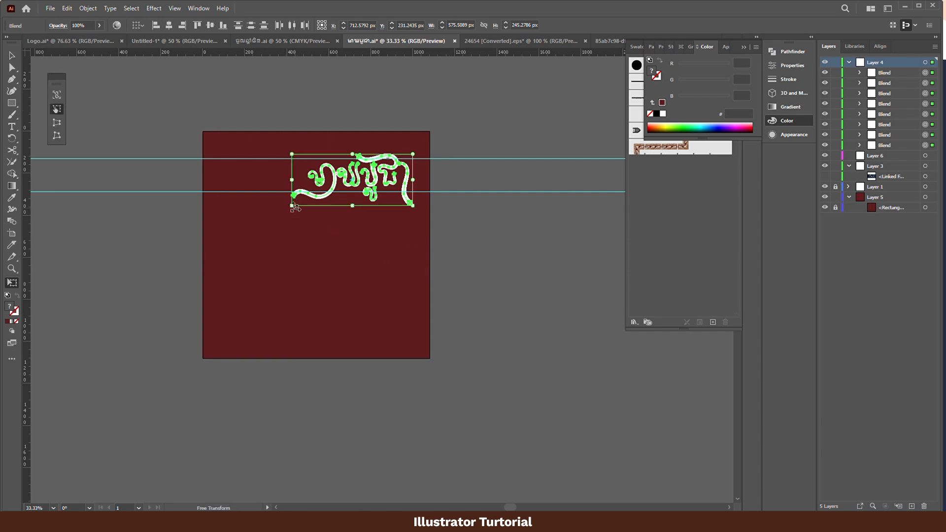
drag(292, 206, 265, 220)
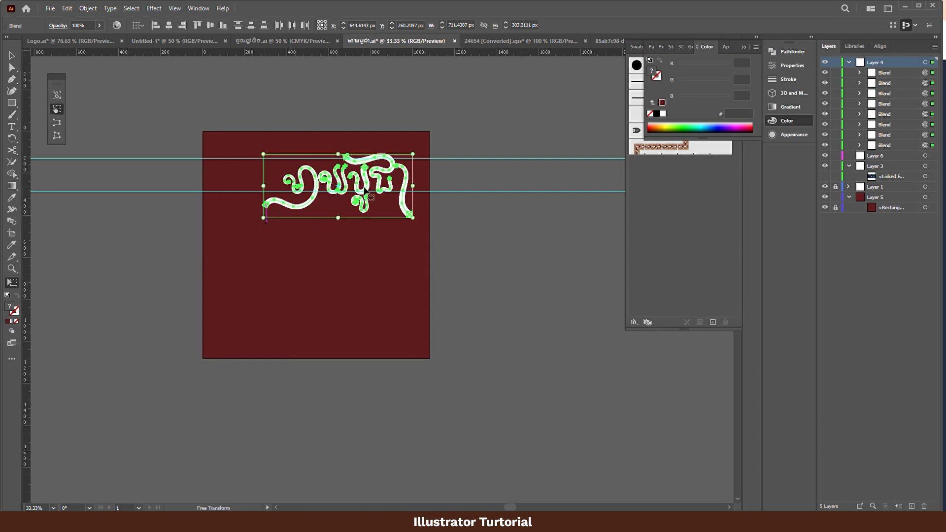
drag(362, 187, 341, 182)
key(v)
click(481, 223)
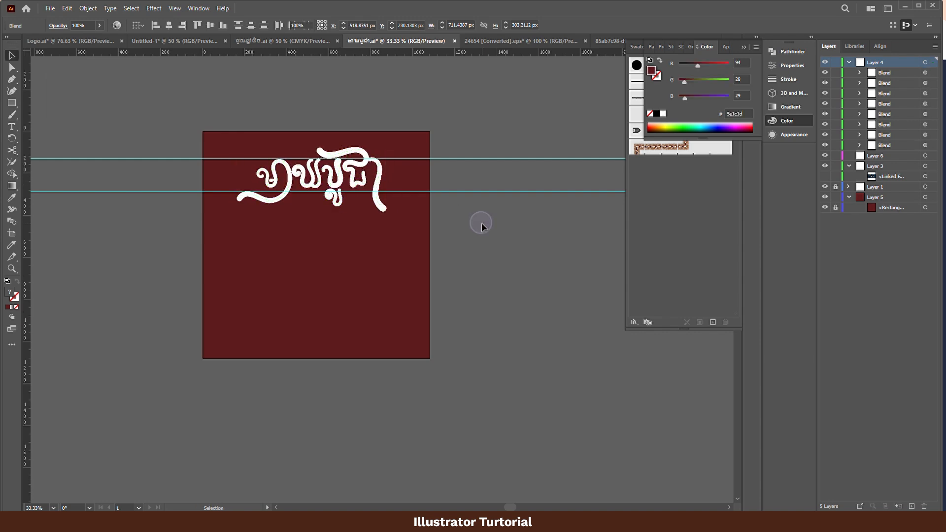
- Select the enlarged lettering again, nudge it slightly left, and deselect it
drag(457, 319, 458, 325)
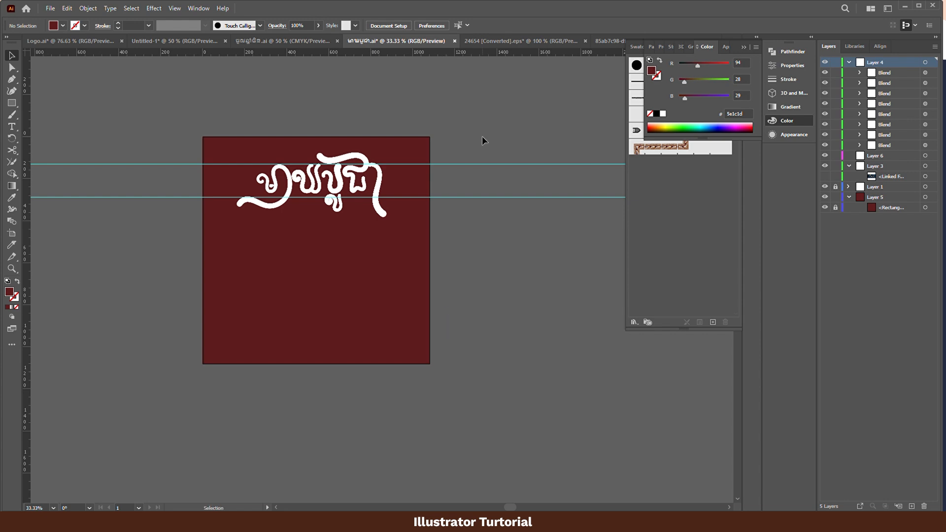
key(ctrl+a)
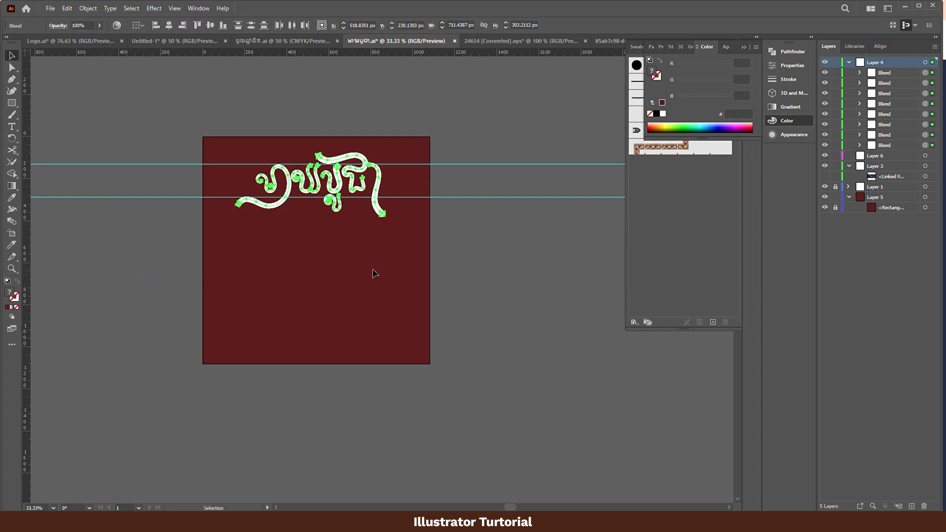
click(515, 265)
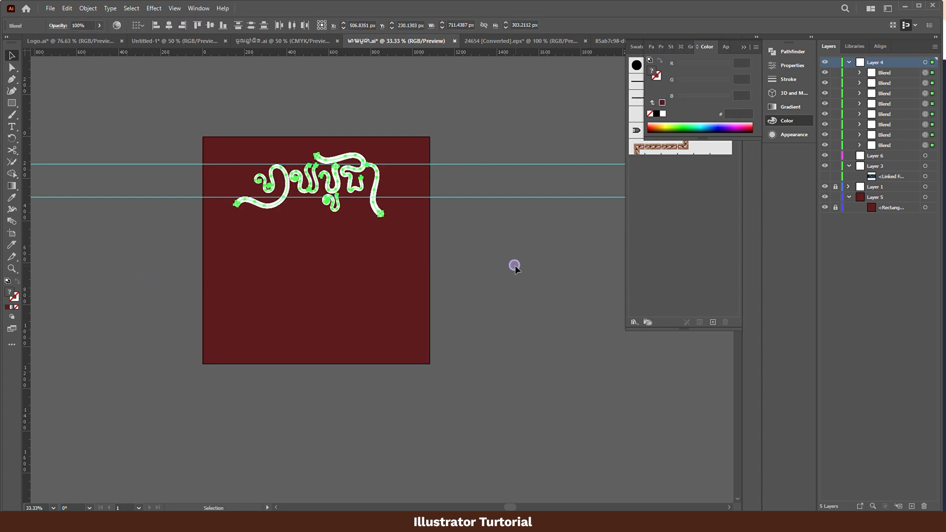
click(481, 259)
- Place the image buddha-sitting-circle-with-sun-it from the Teach folder into the lettering document
key(a)
scroll(465, 266, down, 1)
scroll(376, 255, up, 2)
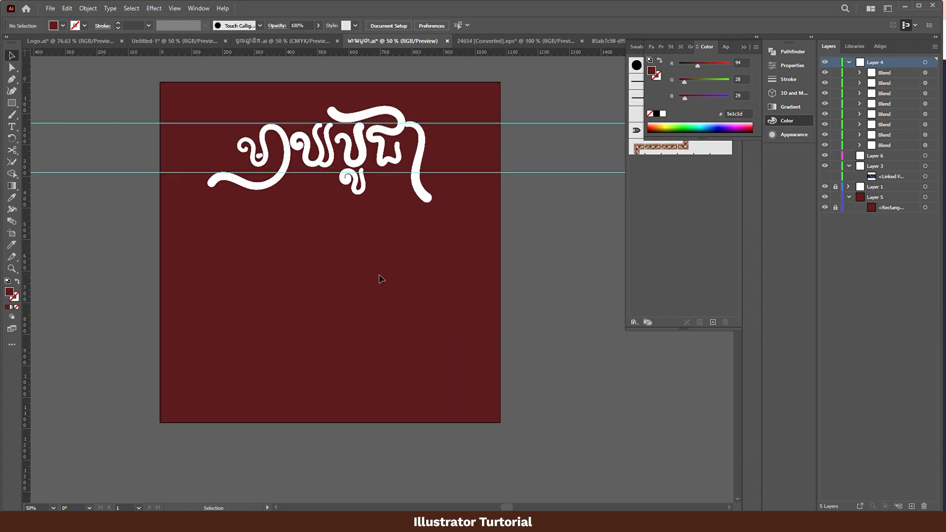
drag(387, 307, 397, 322)
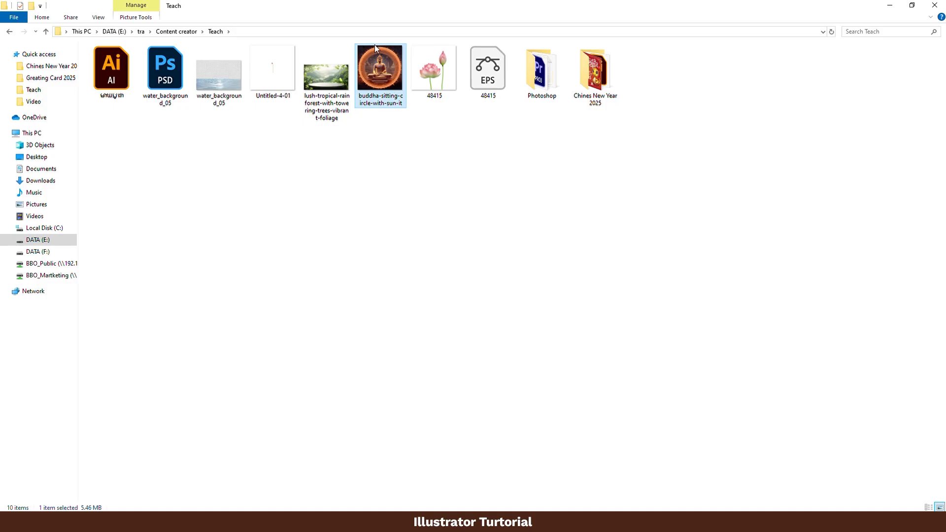
right_click(375, 45)
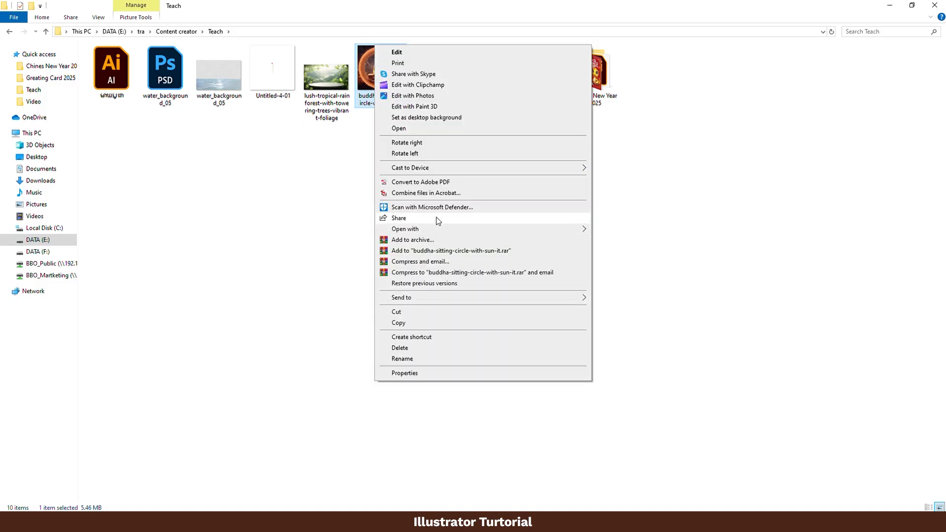
click(356, 173)
drag(379, 69, 394, 359)
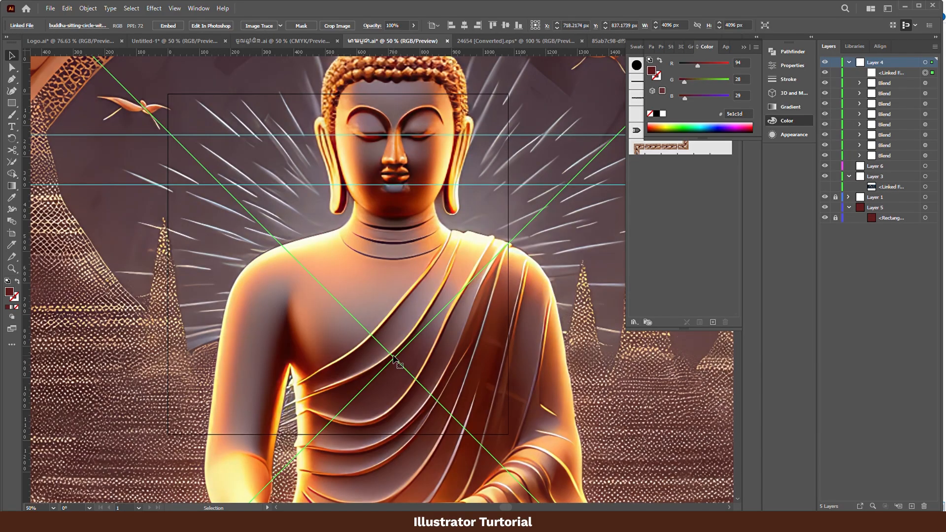
- Open the placed Buddha image for editing in Photoshop
key(ctrl+minus)
key(ctrl+minus)
key(ctrl+minus)
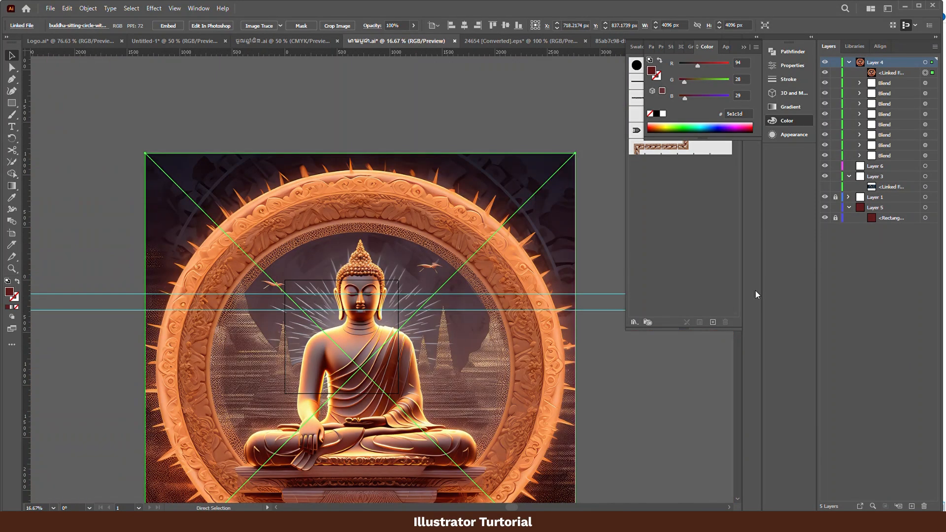
click(215, 26)
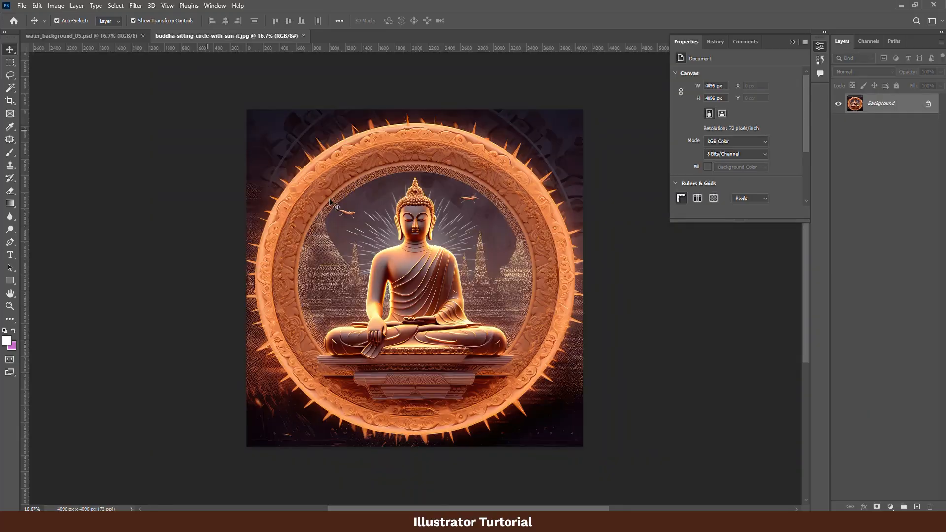
- Start a Pen tool path at the pedestal and trace the Buddha's left-side knee and leg toward the wrist
scroll(402, 334, up, 10)
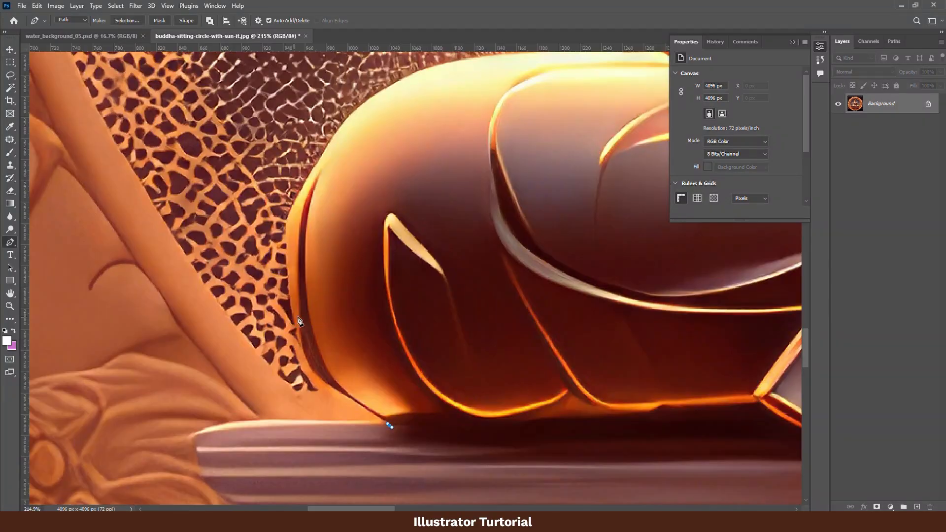
drag(414, 395, 262, 374)
drag(323, 270, 191, 308)
click(414, 299)
drag(302, 300, 289, 325)
drag(473, 297, 436, 391)
click(437, 391)
click(453, 360)
drag(401, 191, 359, 253)
- Continue the pen path up the outer edge of the left-side arm and shoulder toward the head
drag(390, 214, 344, 462)
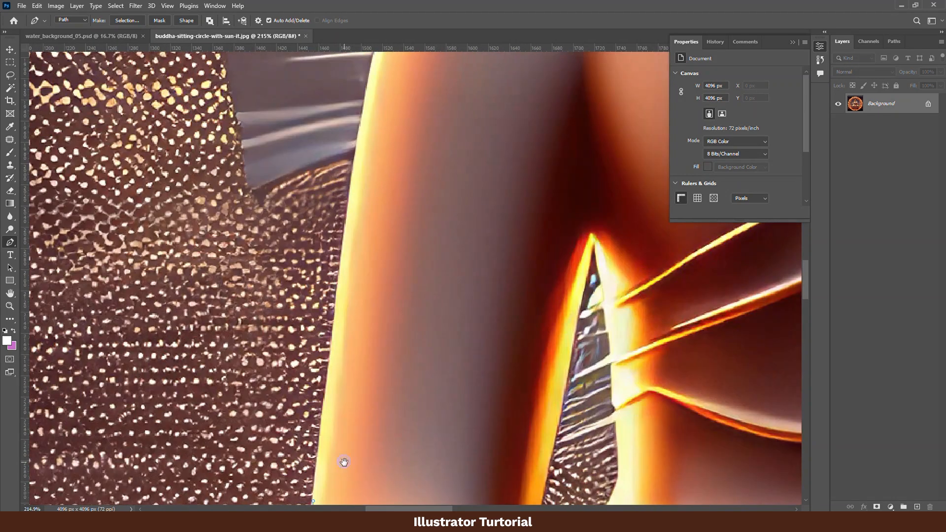
drag(343, 231, 350, 191)
drag(359, 162, 323, 376)
drag(435, 209, 460, 189)
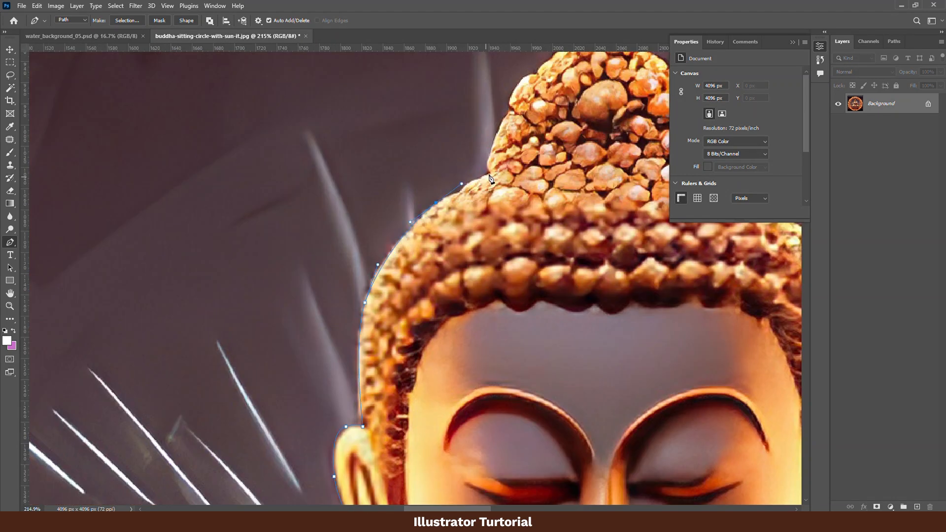
click(490, 180)
drag(503, 152, 355, 308)
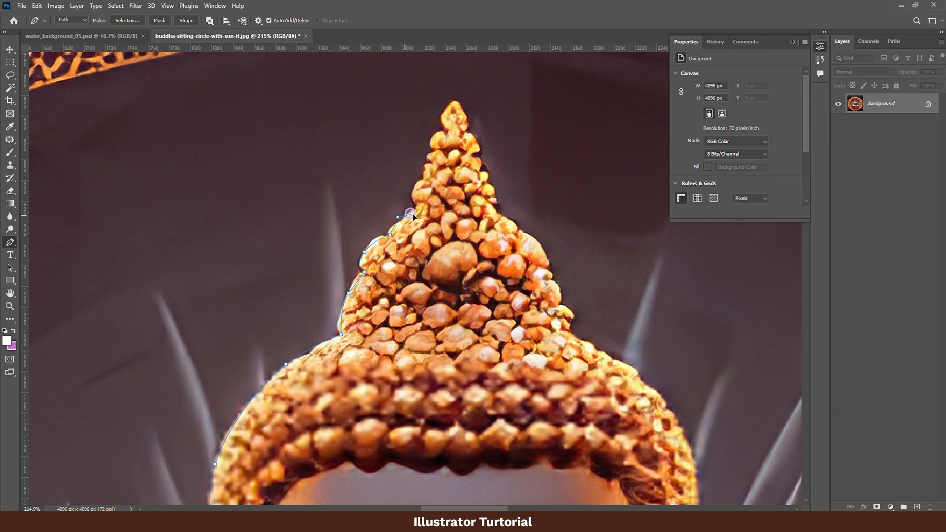
- Trace the pen path around the pointed topknot and down its right side
drag(413, 215, 394, 302)
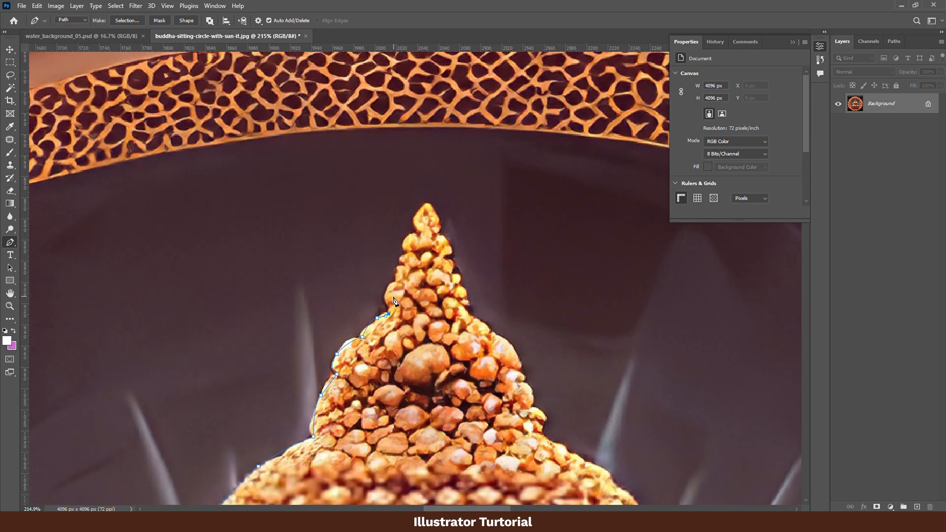
click(451, 259)
drag(459, 296, 427, 261)
click(427, 241)
drag(481, 312, 410, 246)
click(397, 235)
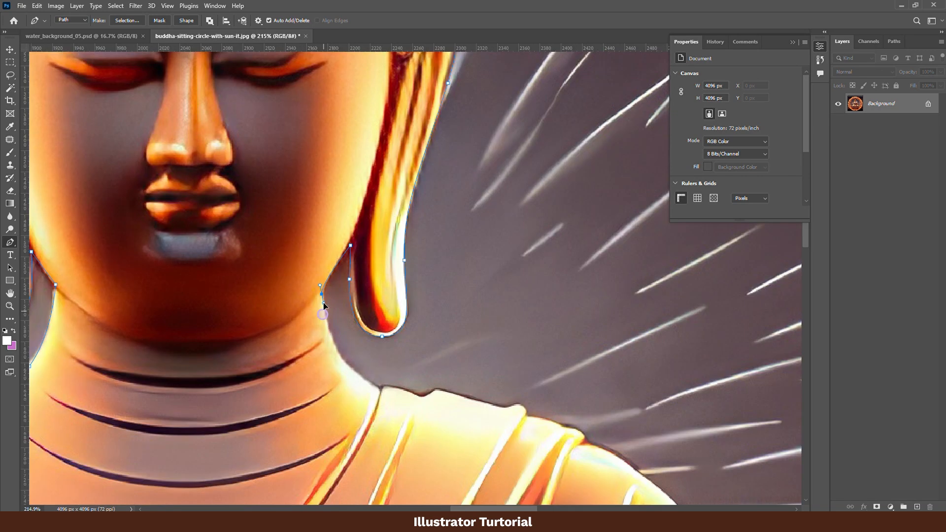
- Carry the pen path past the head and along the robe folds on the right-side shoulder
drag(358, 323, 353, 294)
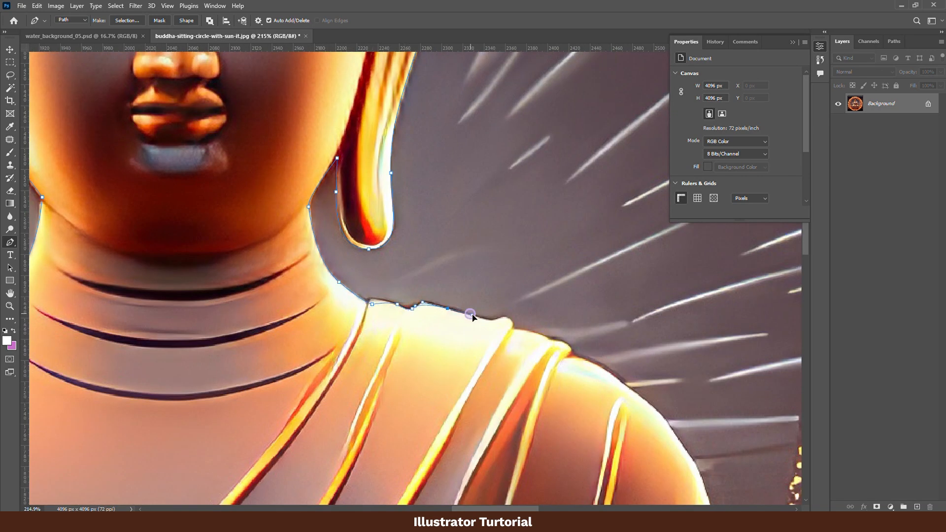
drag(471, 314, 473, 316)
drag(495, 319, 441, 232)
drag(447, 230, 451, 227)
click(518, 271)
drag(588, 312, 473, 228)
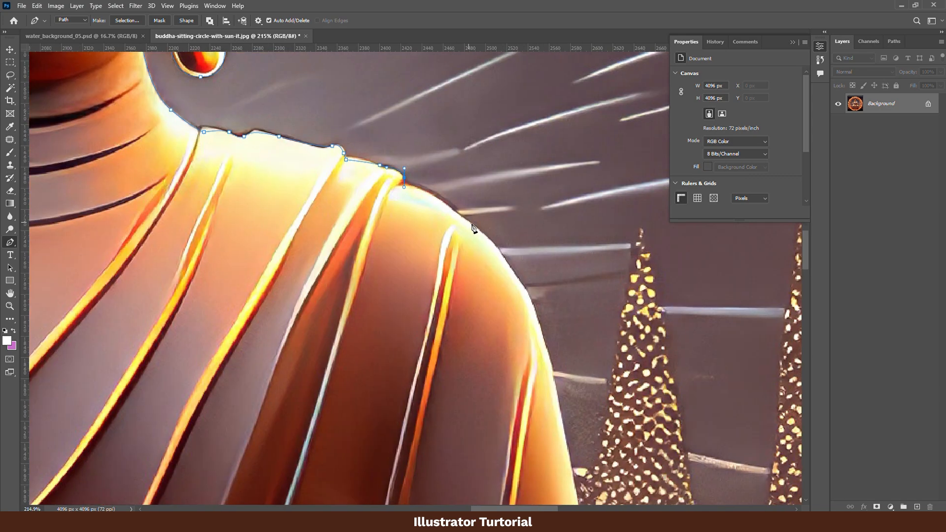
- Extend the pen path down the outer edge of the right-side upper arm
drag(551, 367, 474, 285)
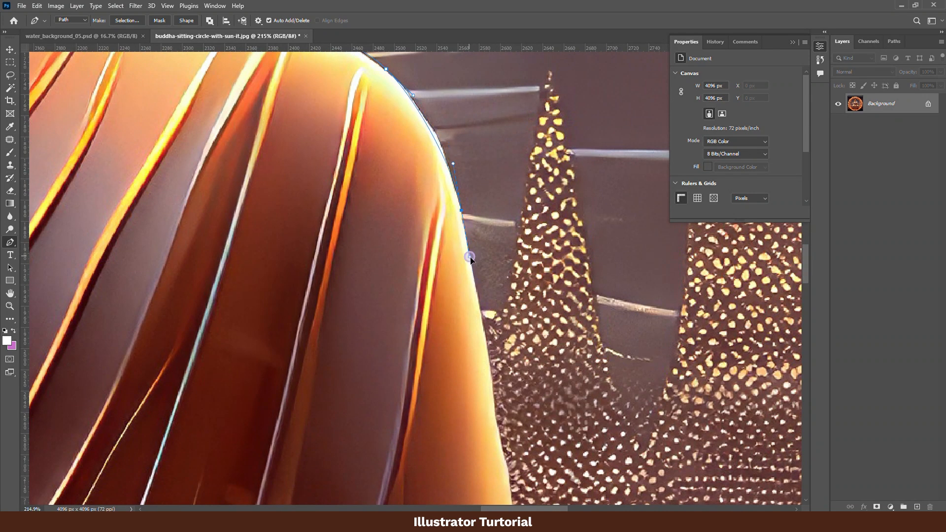
drag(519, 461, 495, 237)
drag(505, 415, 477, 232)
drag(476, 230, 486, 249)
drag(494, 410, 468, 329)
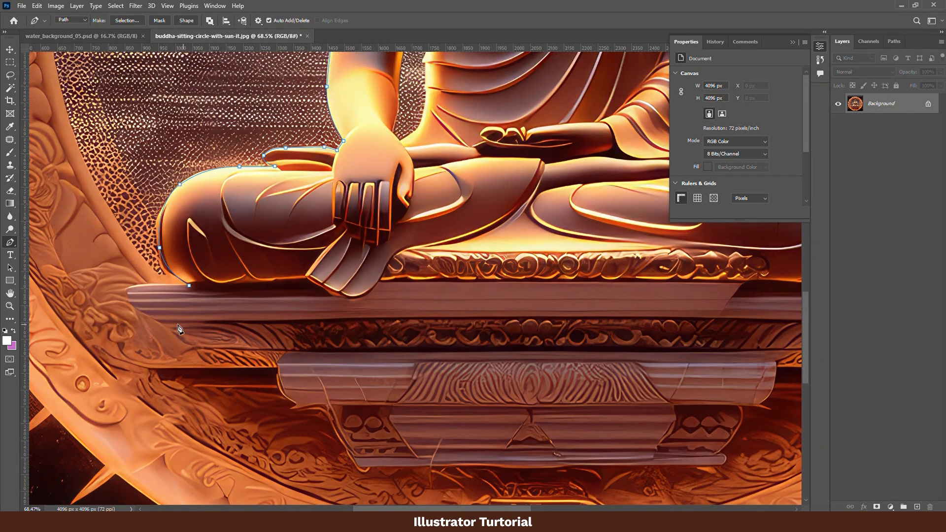
- Continue the pen path along the underside of the plinth's top slab toward its left-side end
click(165, 322)
key(ctrl+z)
click(603, 316)
click(501, 317)
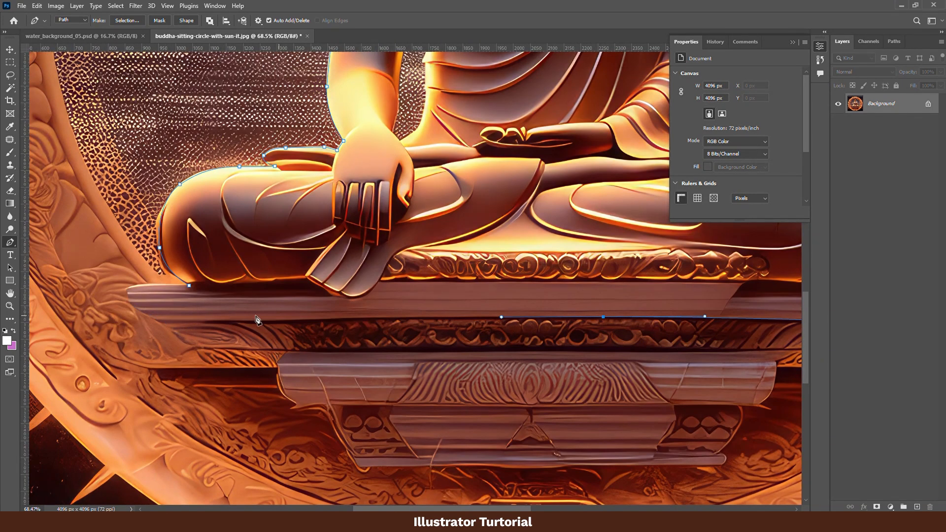
click(235, 319)
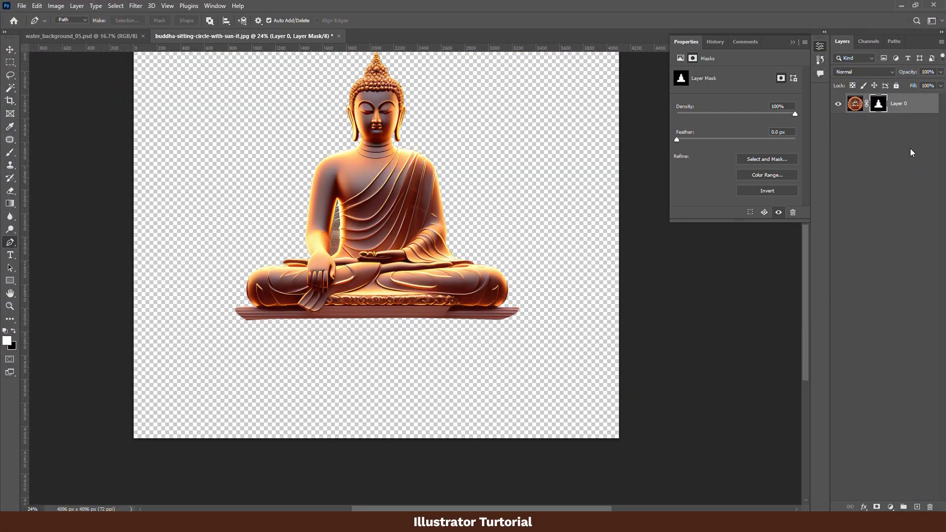
- Trace a closed pen path around the gap between the left-side arm and the torso
scroll(316, 236, up, 5)
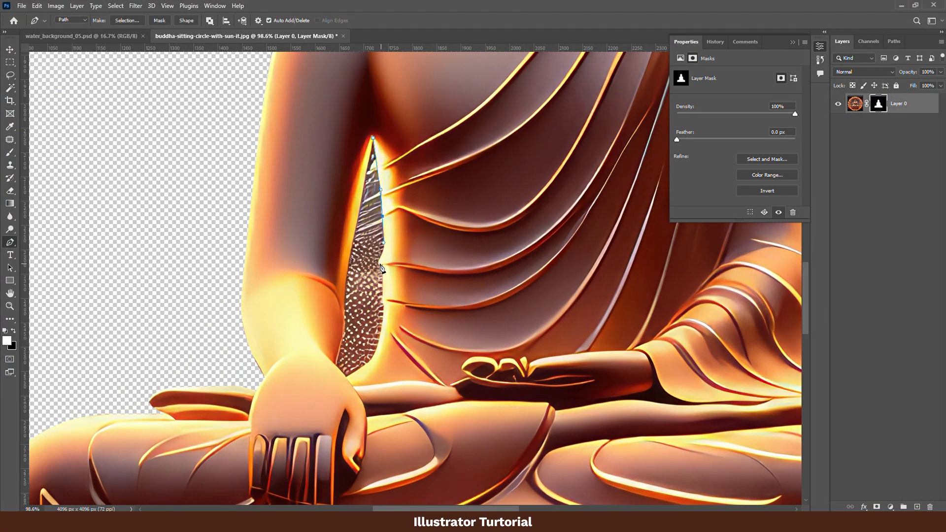
click(384, 304)
drag(370, 360, 357, 376)
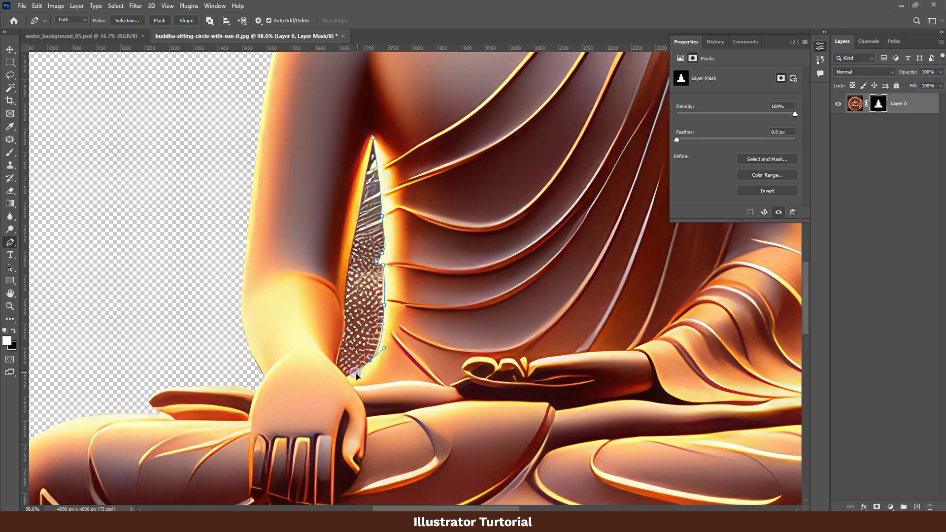
click(336, 364)
drag(343, 316, 347, 269)
mouse_move(352, 196)
mouse_down()
mouse_move(351, 270)
mouse_move(366, 233)
mouse_up()
click(372, 212)
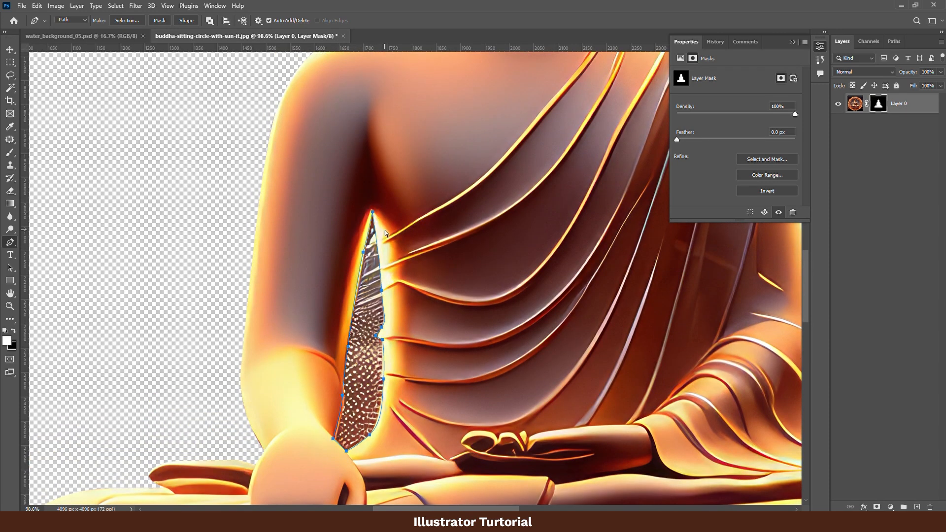
- Convert the arm-gap path to a selection, fill it with black on the layer mask, and deselect
key(ctrl+Return)
key(ctrl+BackSpace)
key(ctrl+d)
- Trace a closed pen path inside the arm gap, following the robe edge and inner arm around the leftover background fringe
scroll(366, 335, up, 4)
drag(386, 392, 439, 375)
click(432, 111)
drag(448, 200, 451, 240)
drag(452, 291, 450, 311)
click(445, 327)
click(448, 355)
click(387, 436)
click(377, 430)
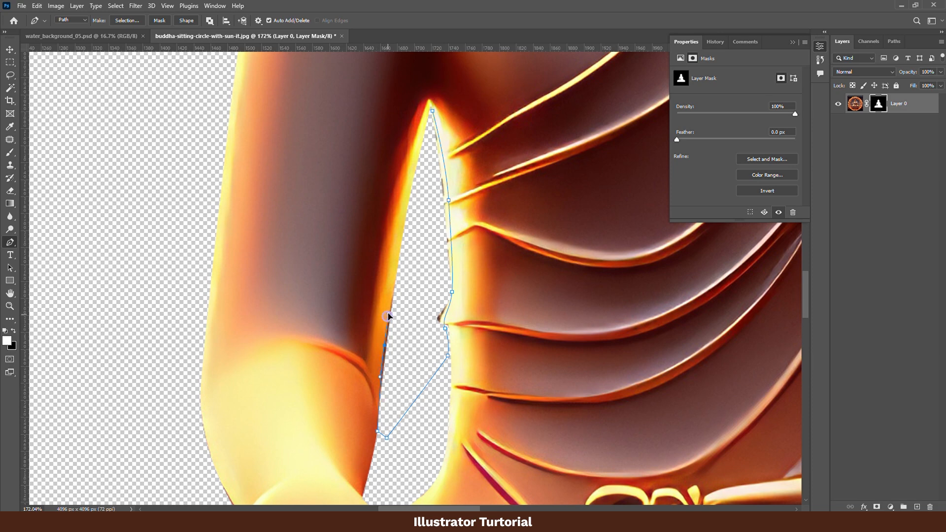
drag(399, 248, 409, 216)
click(420, 166)
drag(432, 111, 436, 128)
- Turn the fringe path into a selection, fill it with black on the layer mask, and deselect
key(ctrl+Return)
key(ctrl+BackSpace)
key(ctrl+d)
scroll(469, 323, down, 5)
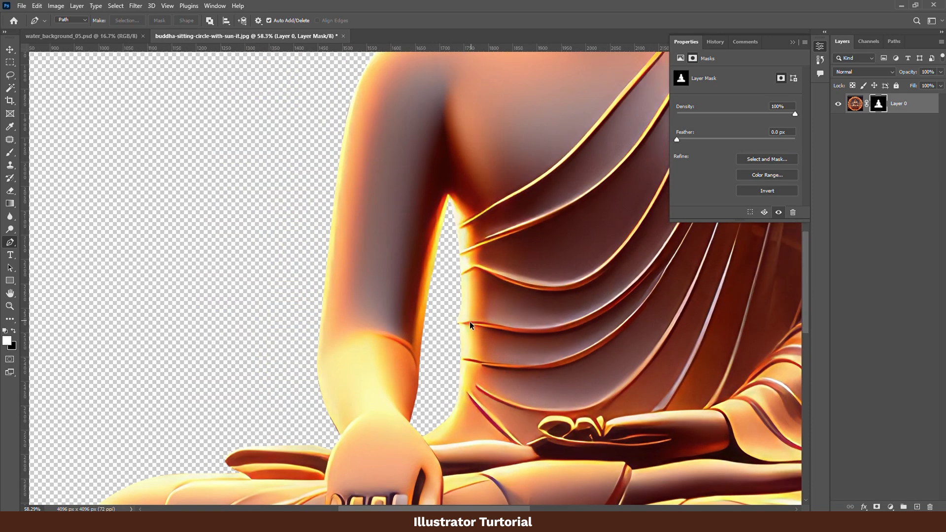
scroll(470, 325, down, 3)
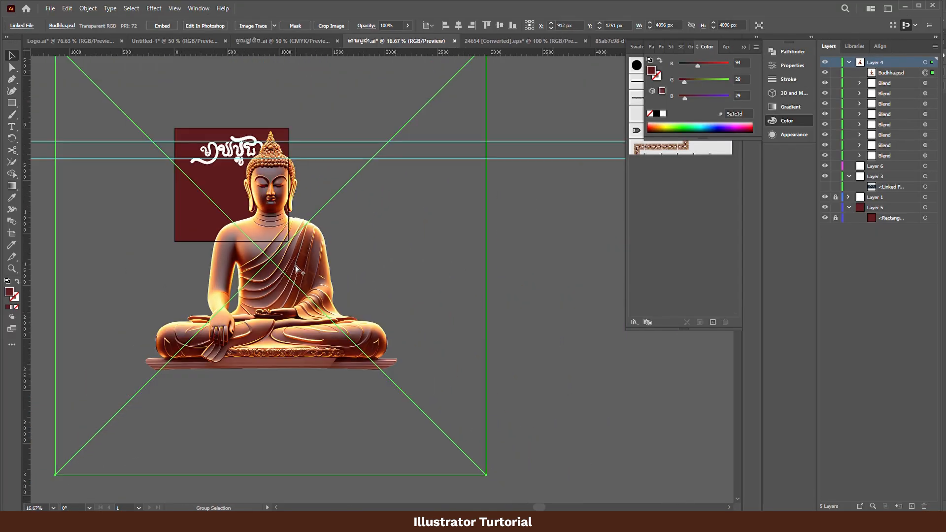
- In Illustrator, scale the placed Buddha image down to about 1394 px square and move it onto the dark red artboard
drag(296, 269, 379, 324)
key(e)
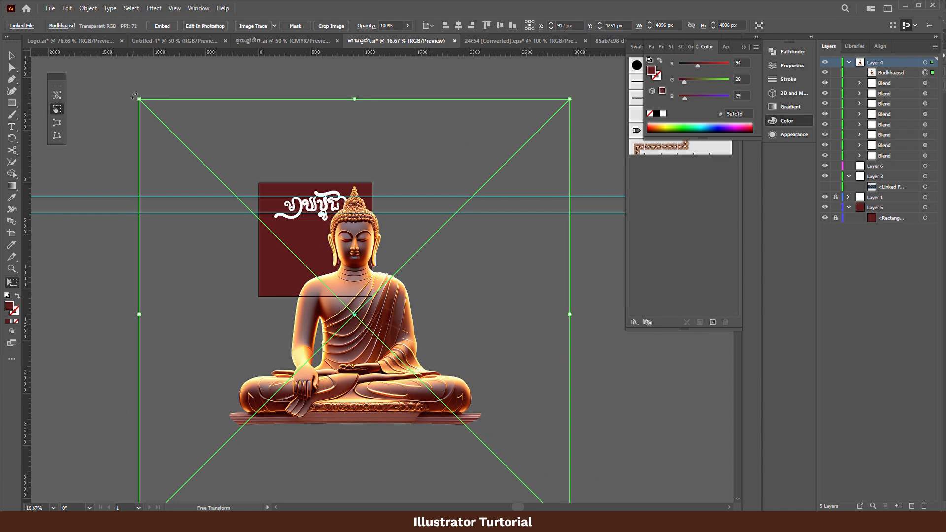
drag(134, 95, 457, 344)
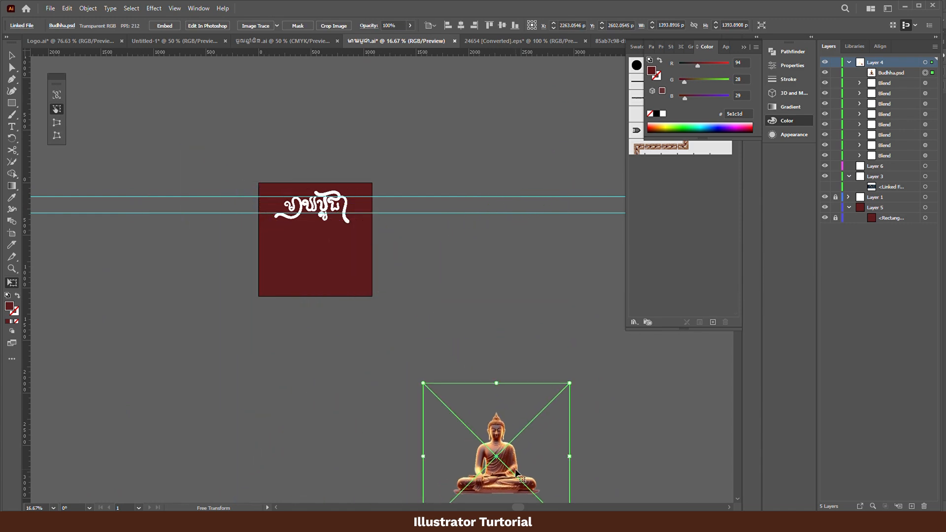
drag(517, 474, 355, 260)
scroll(331, 258, up, 4)
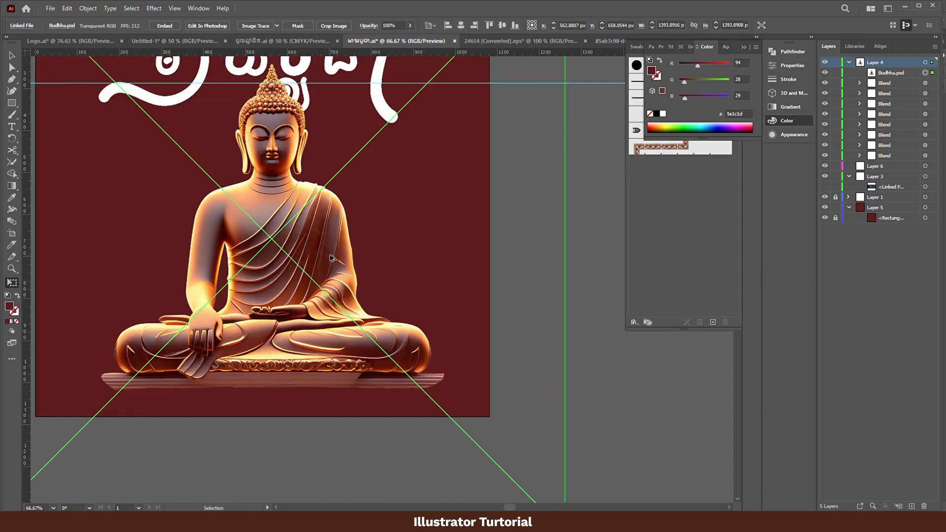
scroll(345, 283, down, 2)
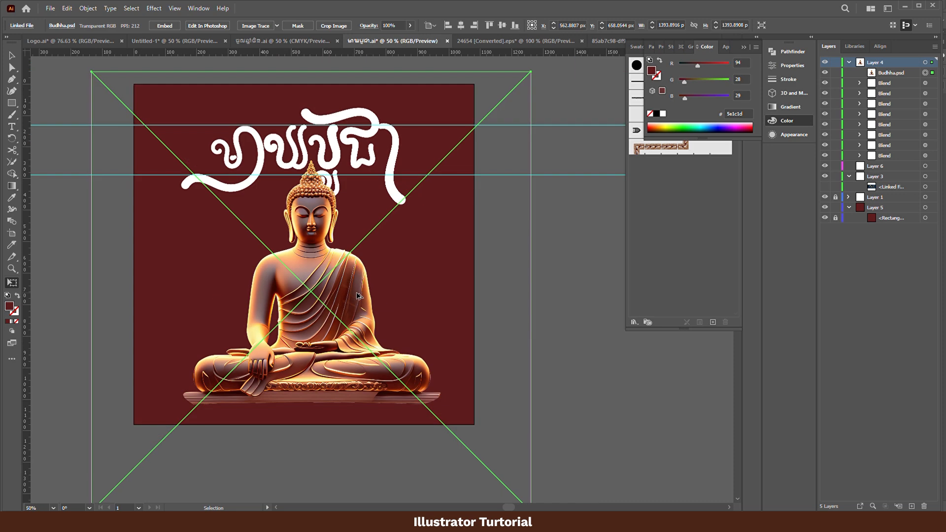
- Scale the Buddha image to about 1245 px square below the lettering and centre it horizontally on the artboard
key(e)
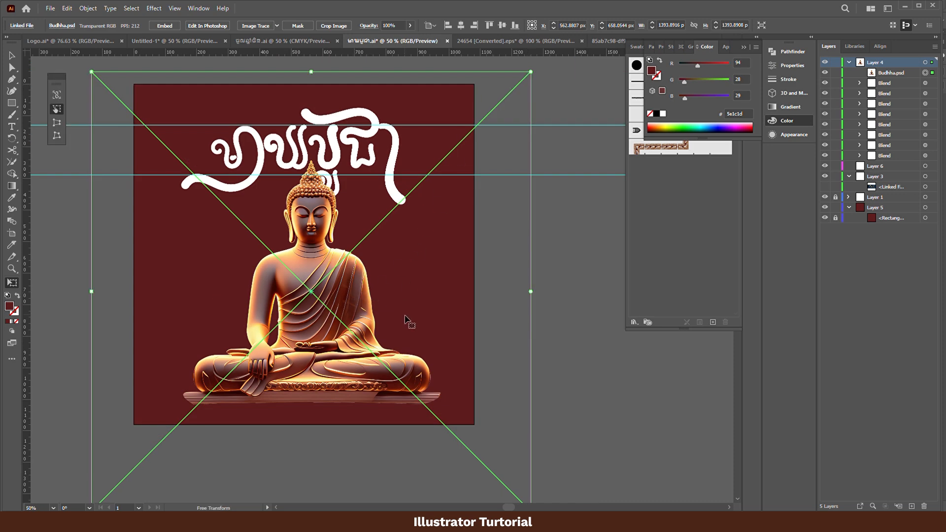
drag(405, 317, 368, 296)
drag(511, 64, 472, 105)
drag(393, 277, 420, 268)
key(v)
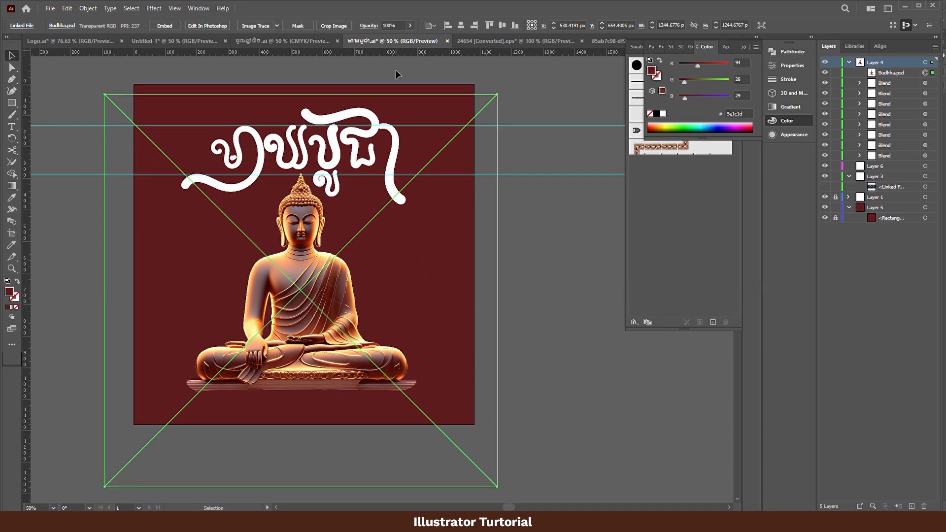
click(461, 25)
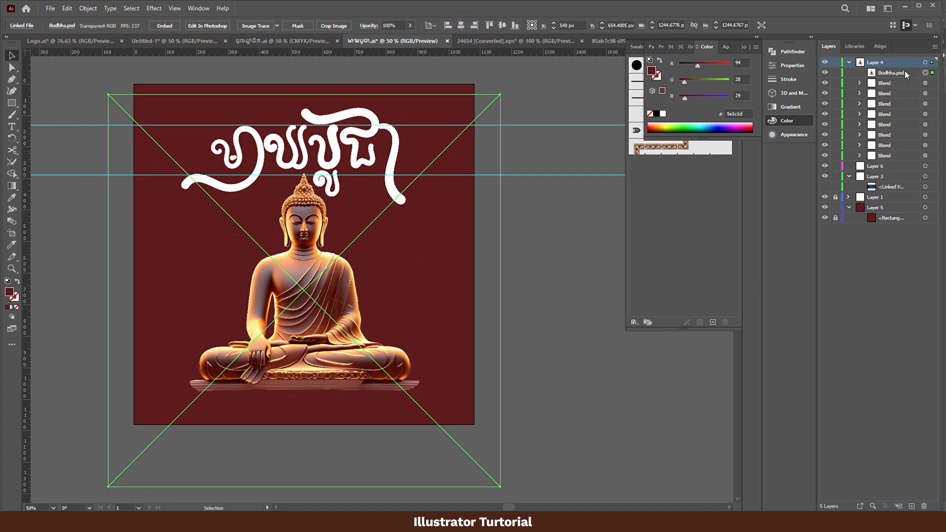
- Create a new top layer and move the Buddha image into it
click(911, 506)
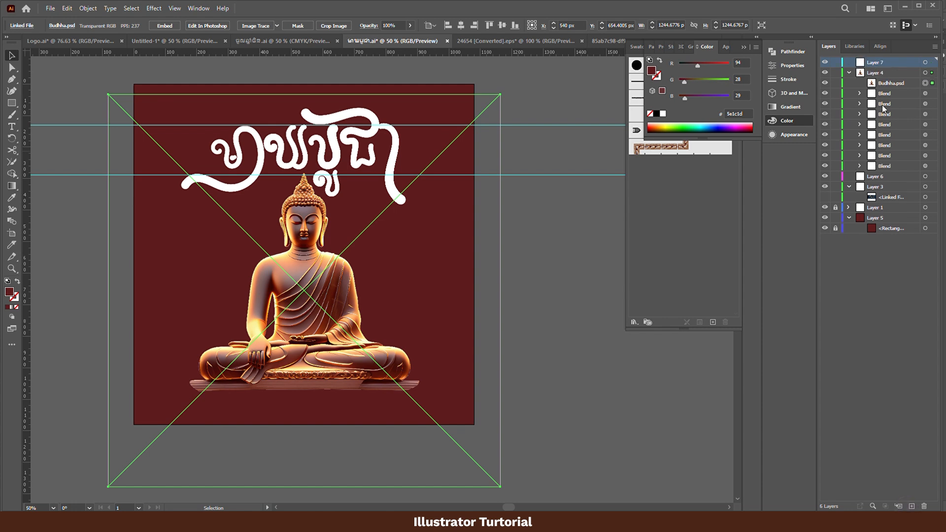
drag(889, 91, 906, 63)
- Select all the Khmer lettering in Layer 4 and nudge it about 28 px up and 4 px left
click(925, 73)
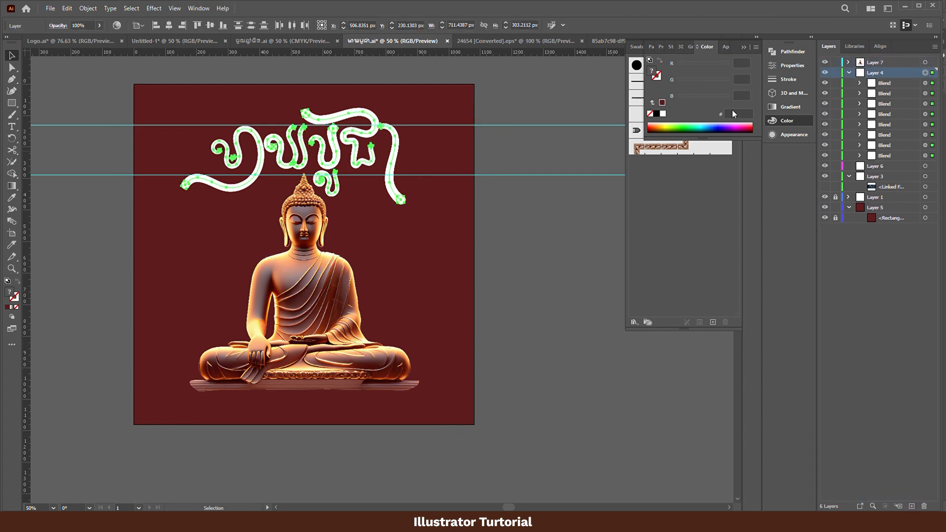
key(Up)
key(Up)
key(Up)
key(Up)
key(Up)
key(Up)
key(Up)
key(Up)
key(Up)
key(Up)
key(Up)
key(Up)
key(Up)
key(Up)
key(Up)
key(Up)
key(Up)
key(Up)
key(Up)
key(Up)
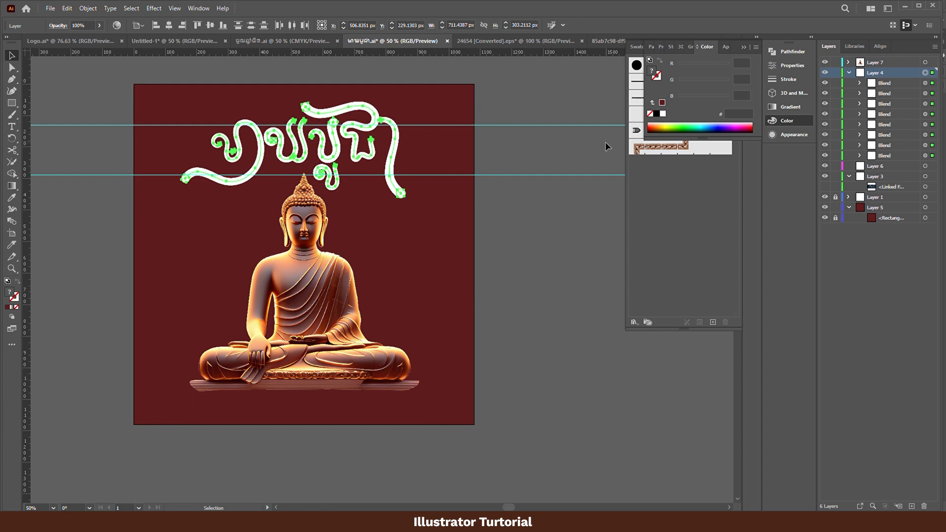
key(Up)
key(Up)
key(Up)
key(Up)
key(Up)
key(Up)
key(Up)
key(Left)
key(Left)
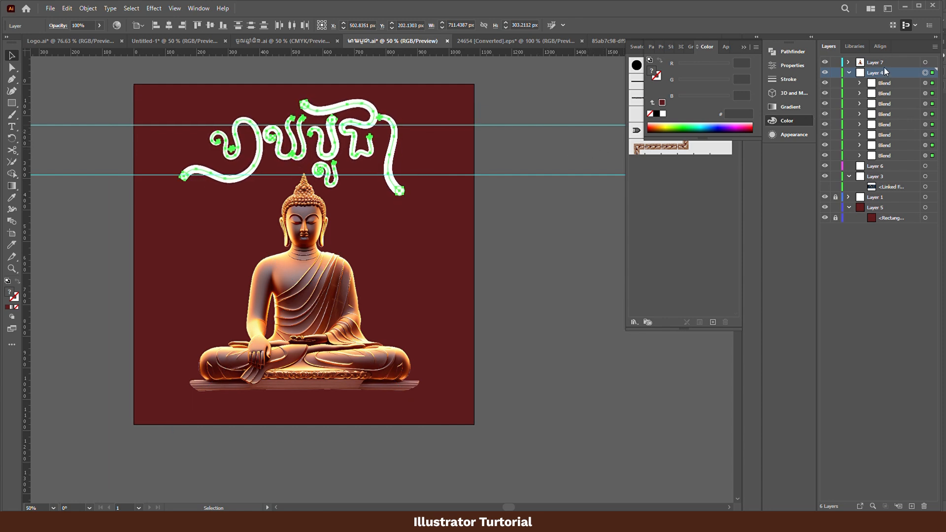
- Deselect the lettering, select both horizontal guides, and move them up toward the raised lettering
right_click(376, 117)
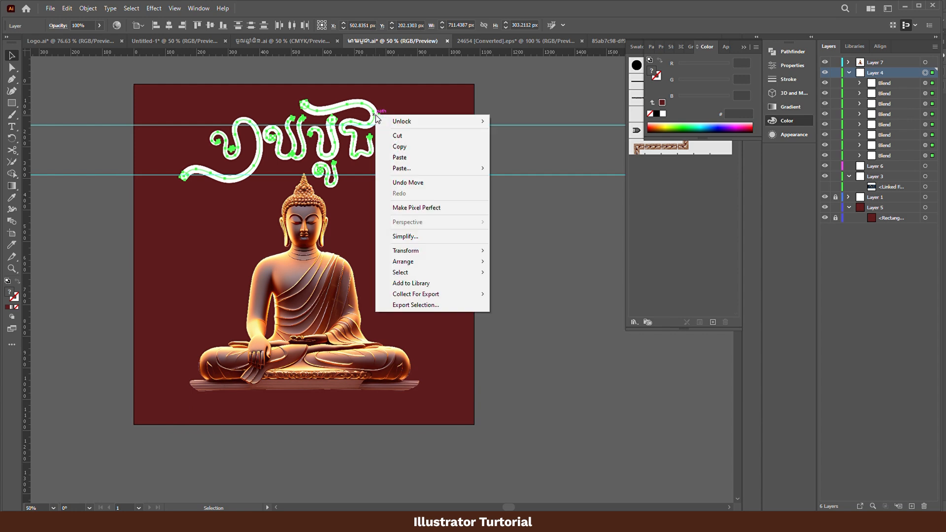
click(579, 213)
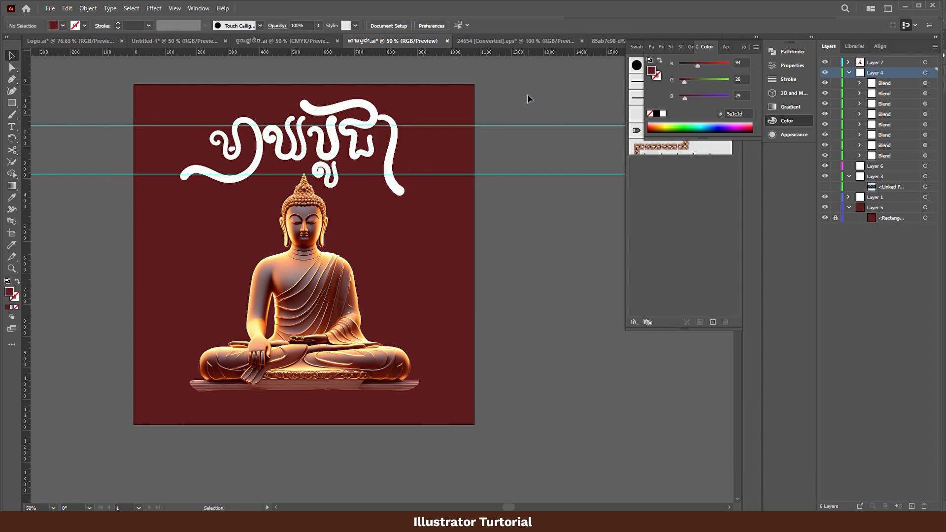
drag(527, 95, 493, 201)
drag(583, 95, 610, 217)
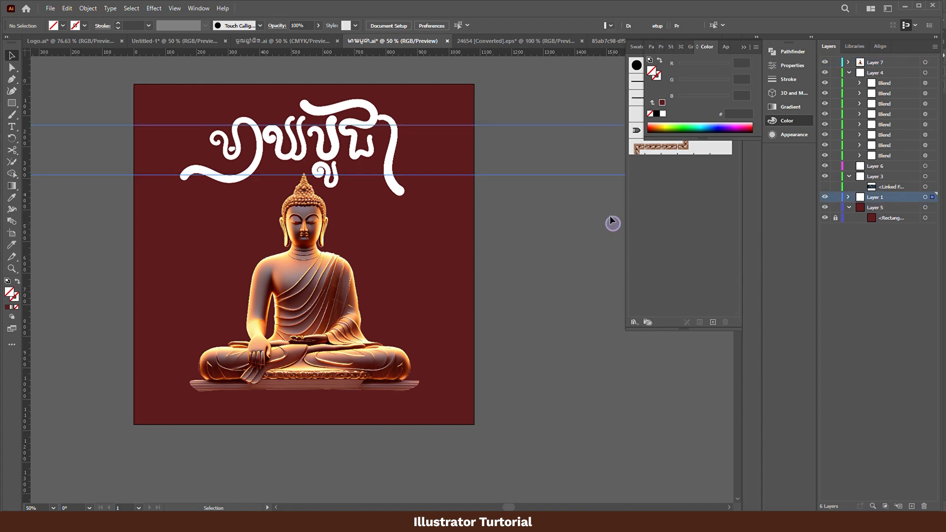
drag(603, 176, 602, 164)
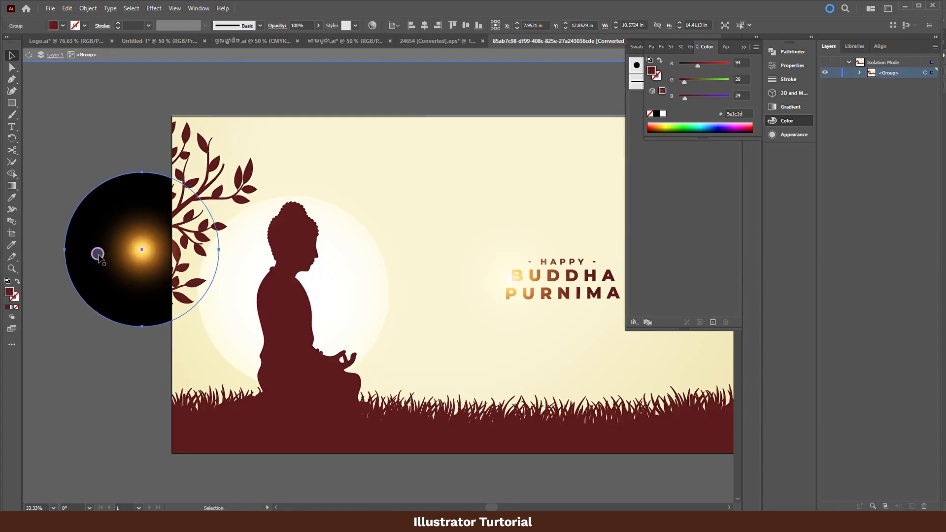
- Bring the orange glow circle from the stock design over the Buddha, enlarge it beyond the artboard, and centre it on the statue
drag(98, 256, 323, 249)
key(e)
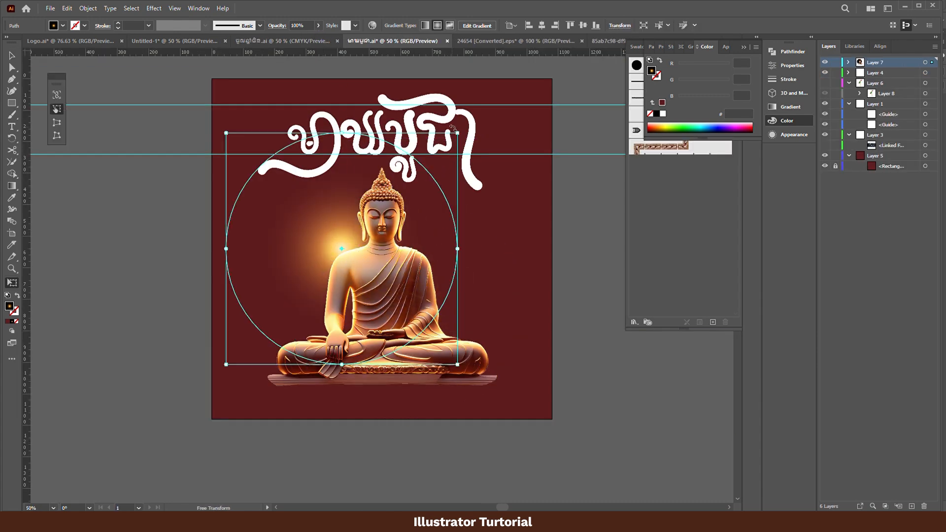
drag(453, 128, 579, 65)
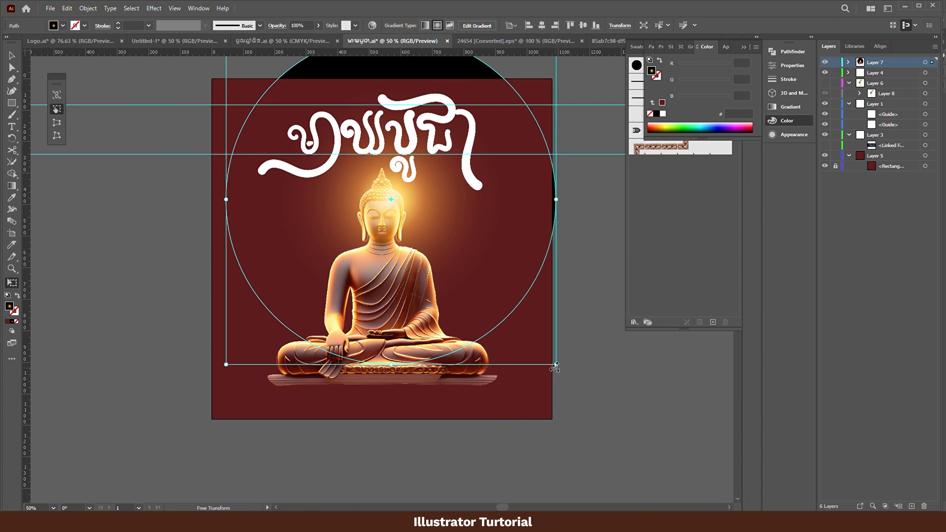
drag(555, 367, 589, 412)
drag(501, 303, 475, 338)
scroll(475, 338, down, 2)
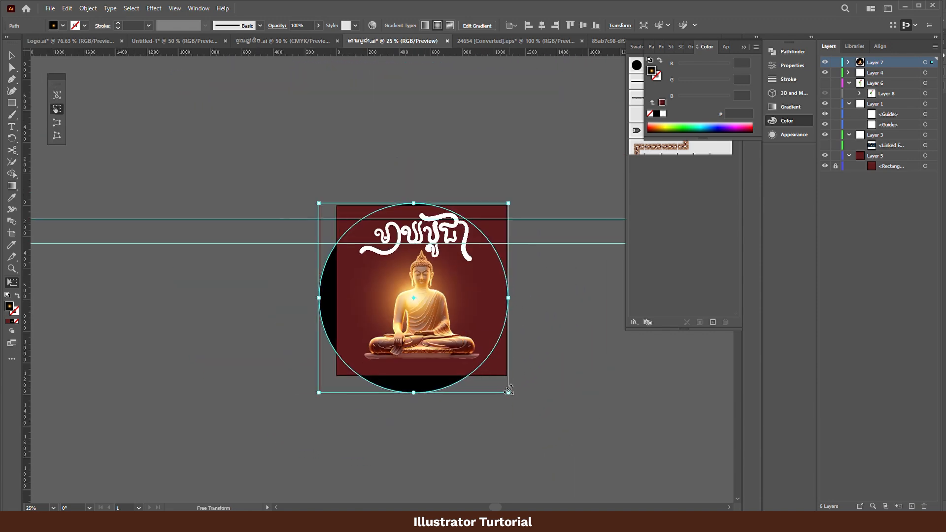
drag(509, 389, 544, 430)
drag(484, 340, 490, 340)
key(v)
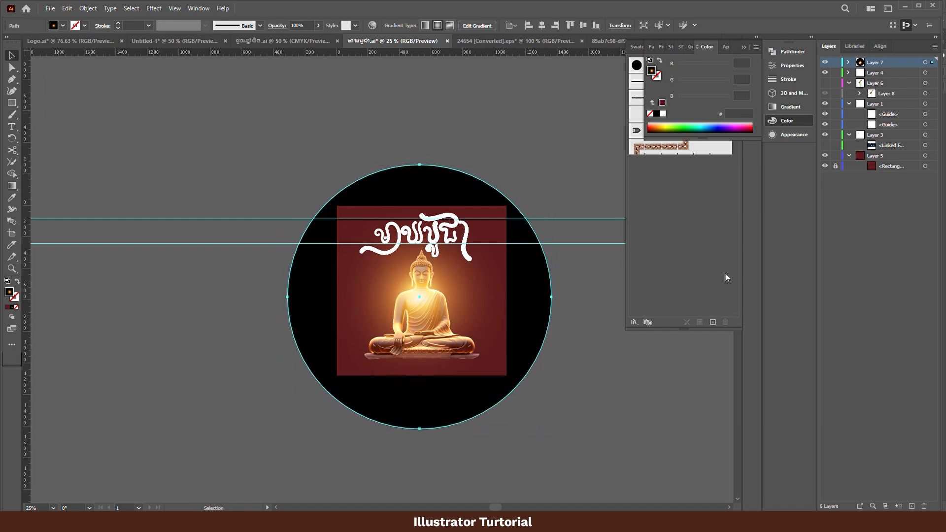
- Expand Layer 7 and move the glow circle beneath the Buddha image
click(848, 63)
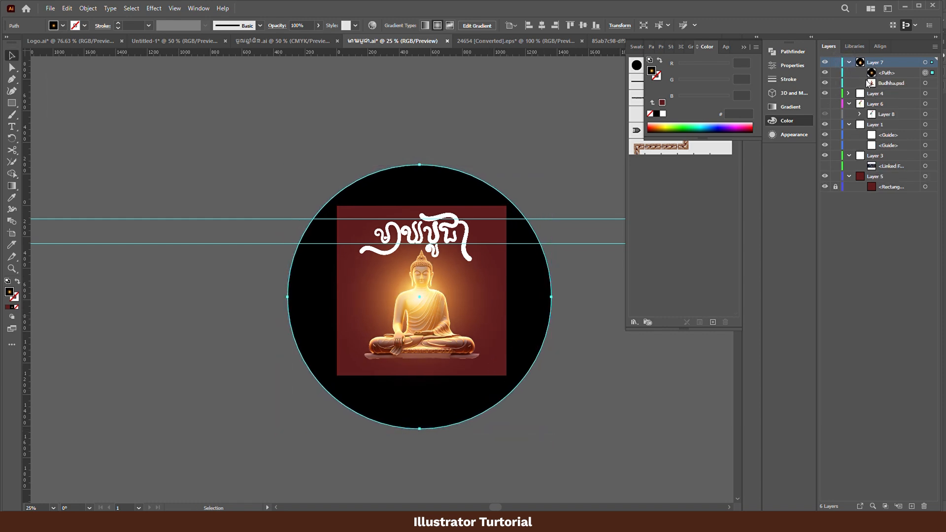
drag(893, 76, 894, 88)
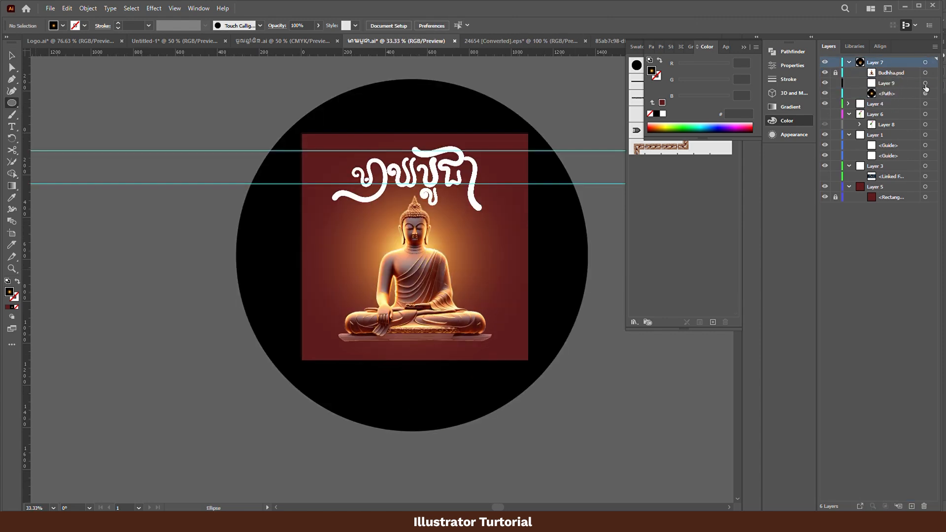
- Draw a thin shadow ellipse about 649 by 10 px on Layer 9 along the underside of the Buddha's plinth
click(925, 83)
click(896, 83)
drag(345, 339, 480, 341)
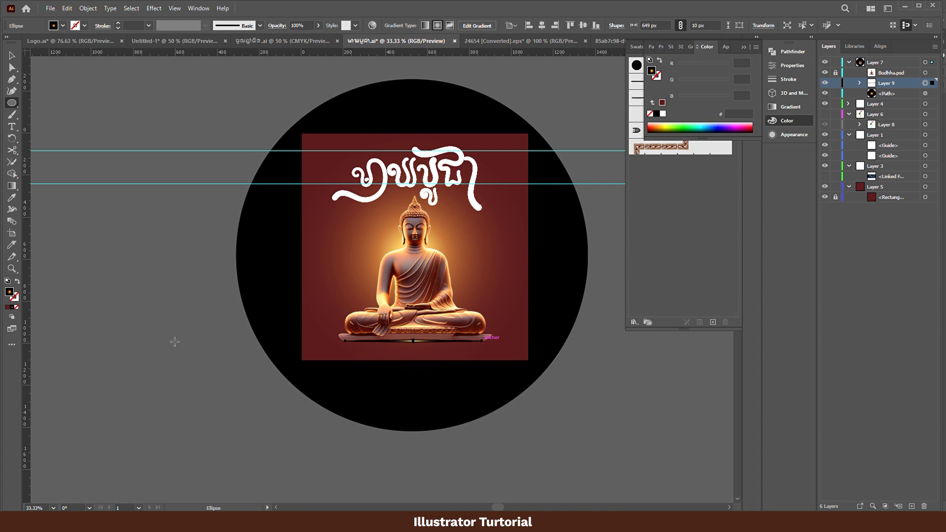
- Give the shadow ellipse a solid near-black fill of #0c0001
key(v)
click(7, 307)
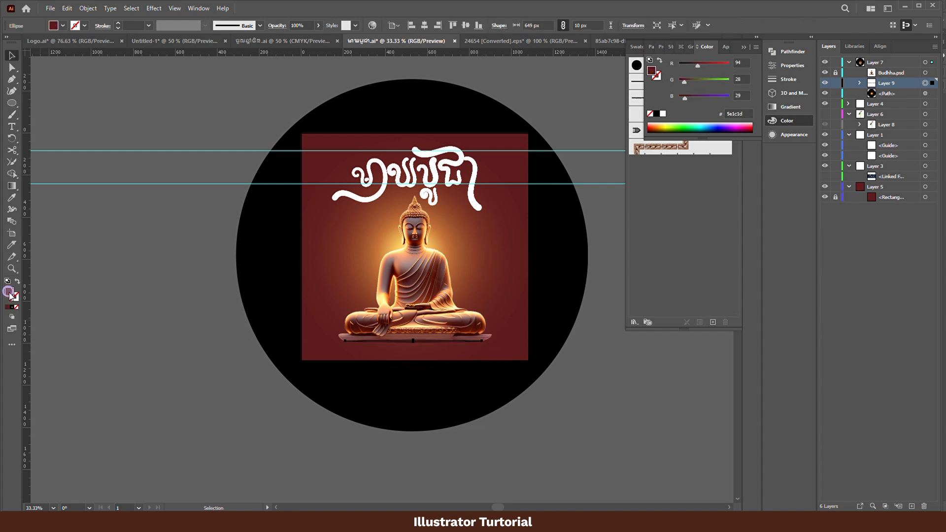
double_click(9, 294)
text(1c0001)
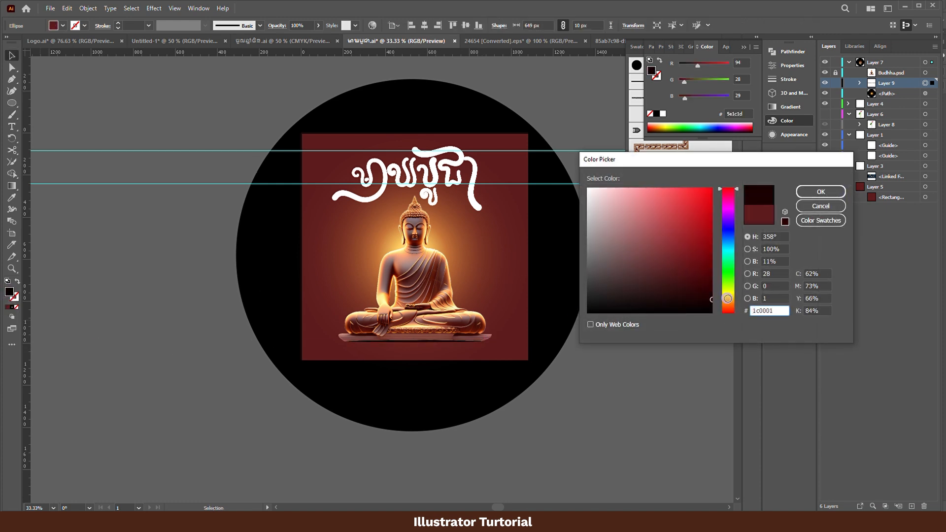
key(Return)
- Apply a Gaussian Blur with a radius of about 5.74 pixels to the shadow ellipse
scroll(427, 358, up, 2)
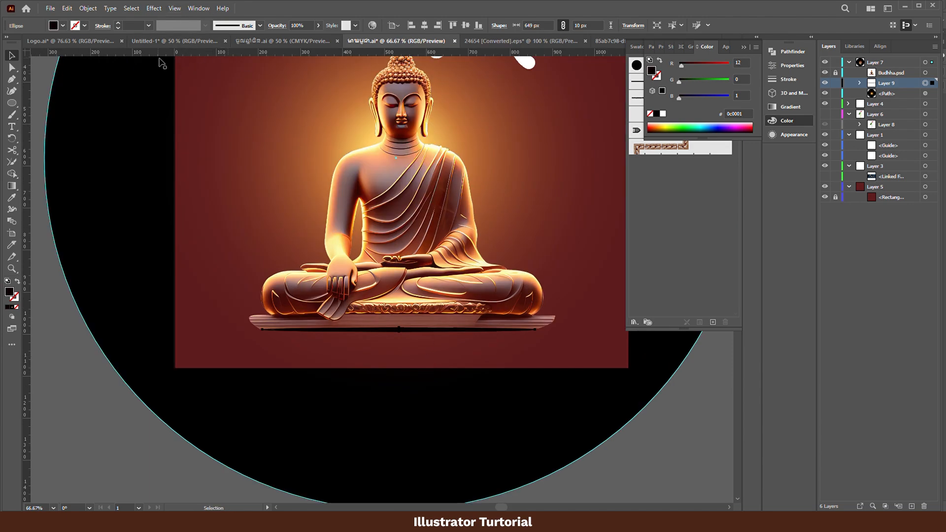
click(152, 9)
mouse_move(196, 167)
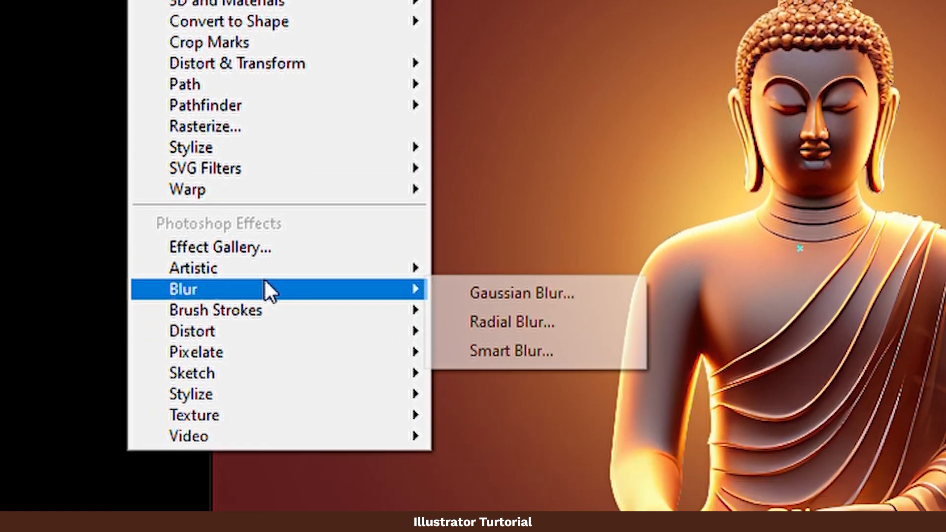
click(518, 268)
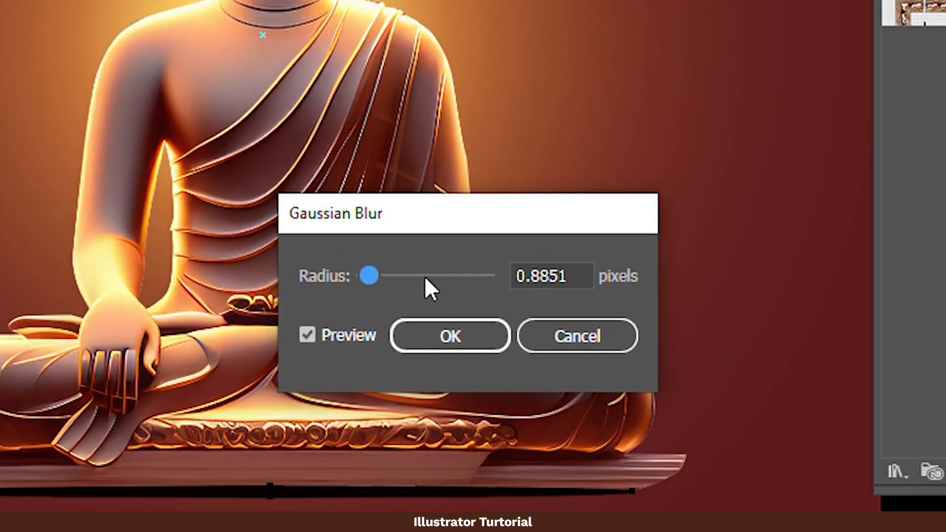
click(462, 276)
click(427, 279)
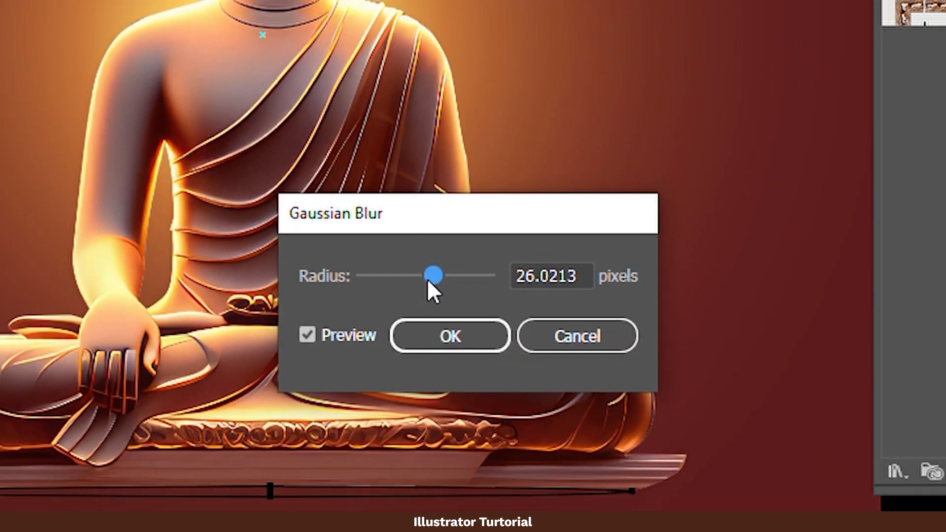
click(398, 275)
mouse_move(398, 276)
mouse_down()
mouse_move(376, 275)
mouse_move(392, 276)
mouse_up()
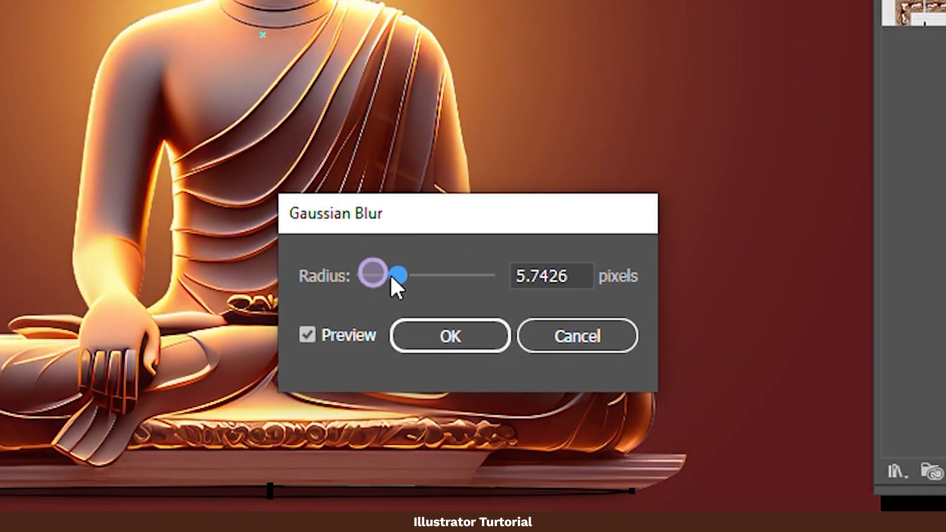
click(437, 339)
- Lower the shadow ellipse's opacity to about 43%
click(661, 47)
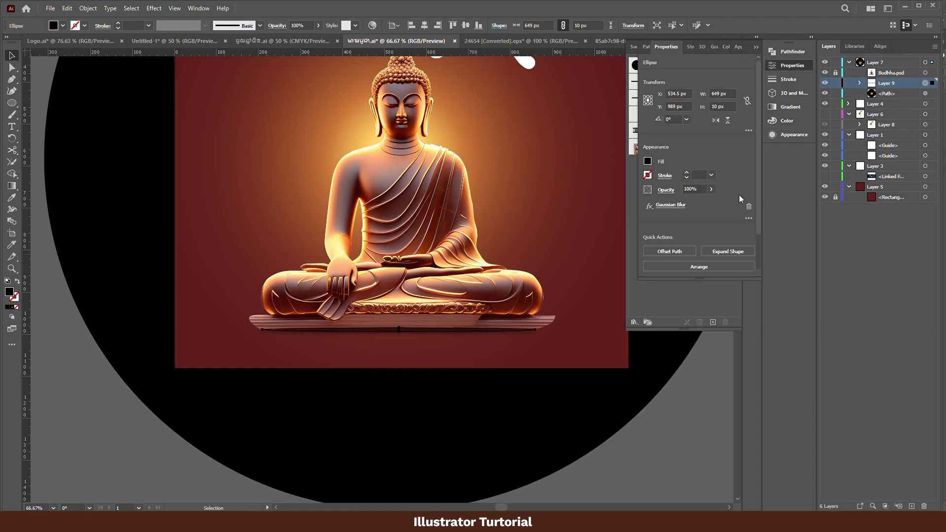
click(711, 190)
drag(710, 206, 700, 204)
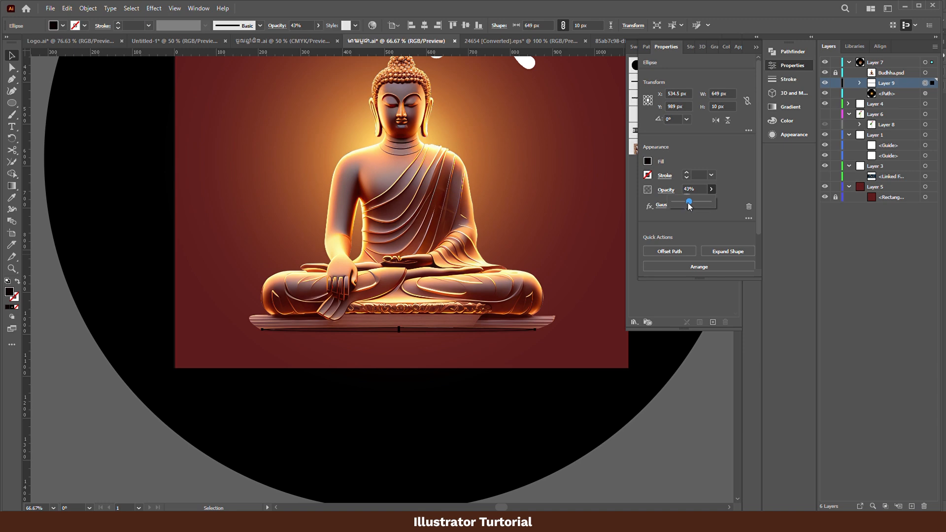
click(694, 434)
click(690, 423)
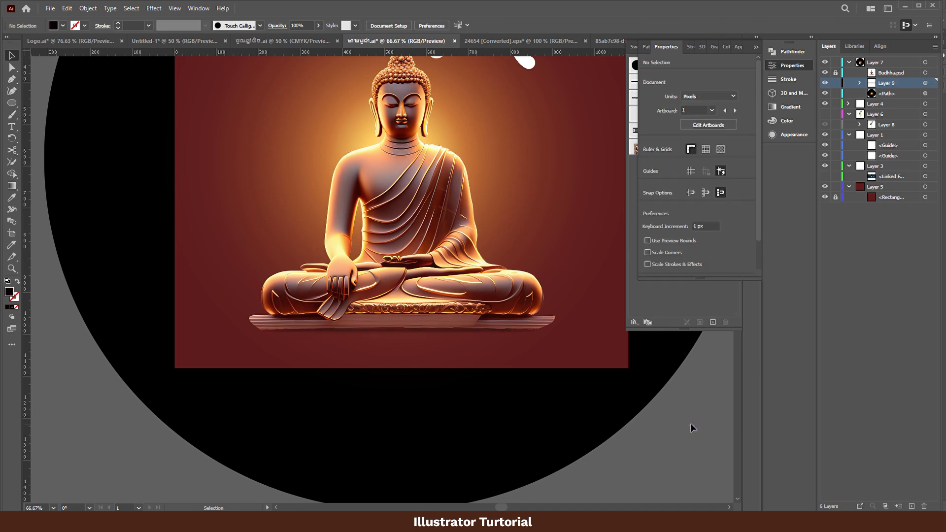
scroll(494, 424, down, 1)
scroll(491, 421, down, 1)
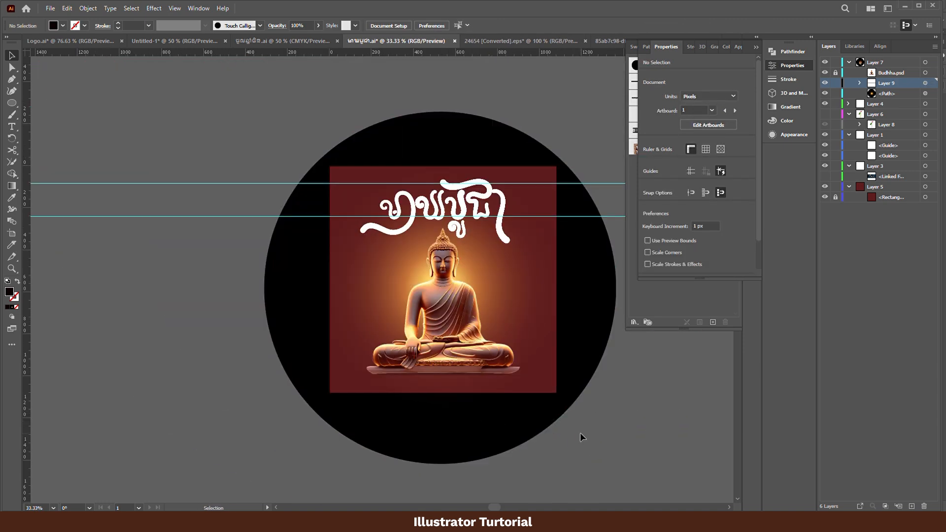
- Draw a 1080 by 1080 px rectangle covering the artboard in Layer 7 and give it a solid #0c0001 fill
drag(633, 396, 573, 412)
click(537, 292)
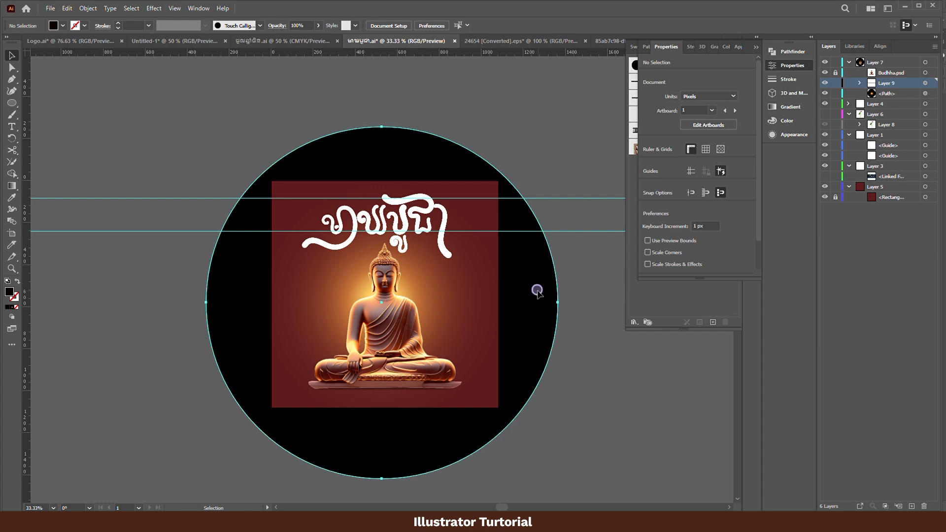
click(886, 95)
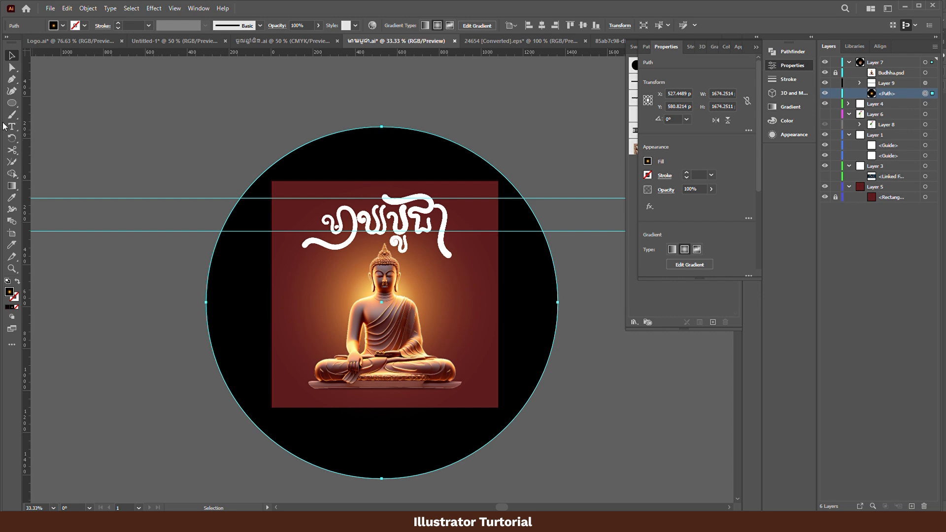
click(9, 105)
drag(11, 108, 46, 102)
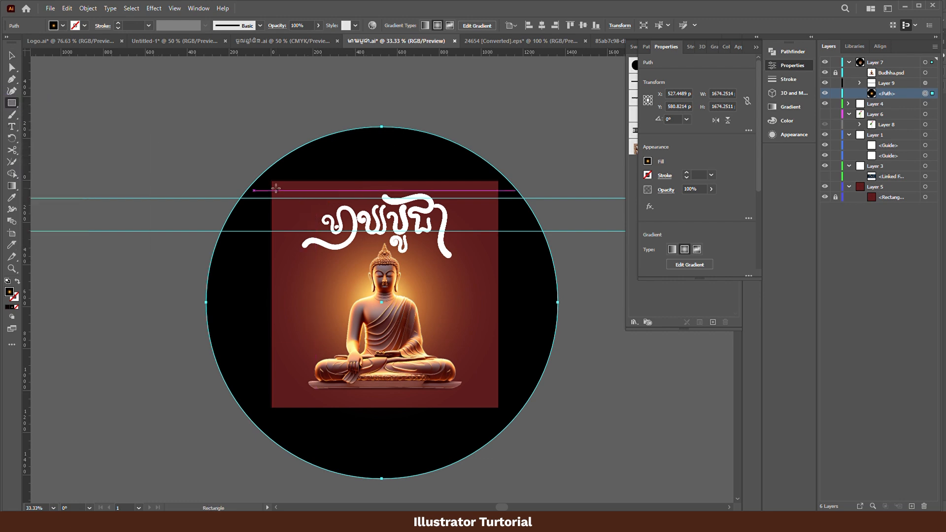
mouse_move(271, 181)
mouse_down()
mouse_move(463, 340)
mouse_move(496, 392)
mouse_up()
key(v)
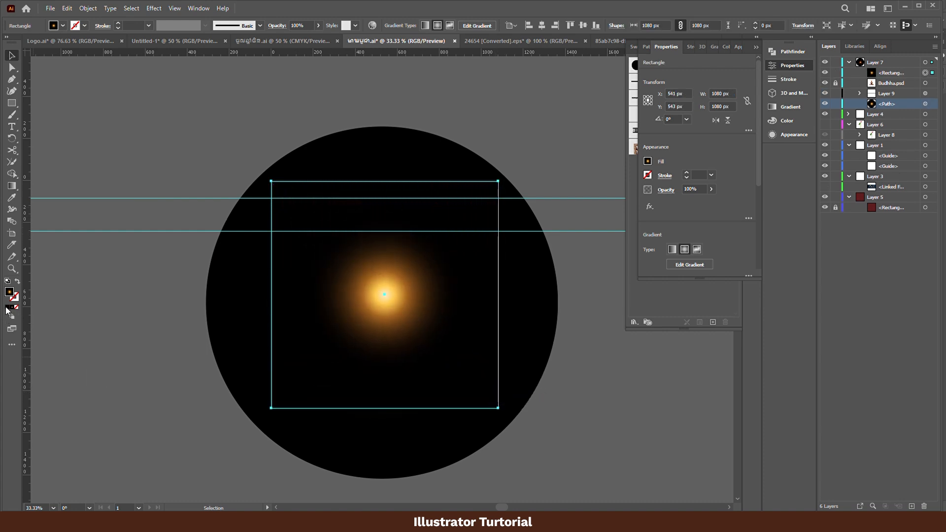
click(7, 308)
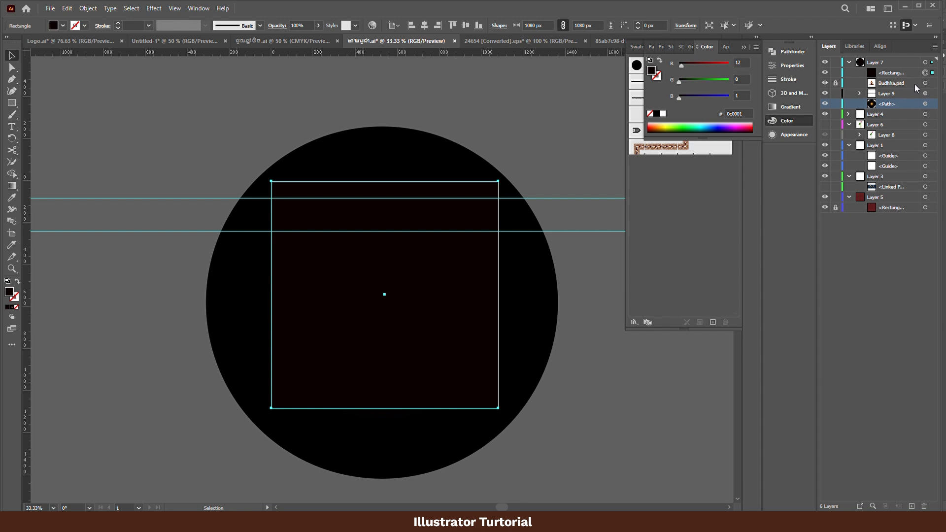
- Move the rectangle directly above the glow circle and use it as a clipping mask on the circle
drag(909, 73, 926, 104)
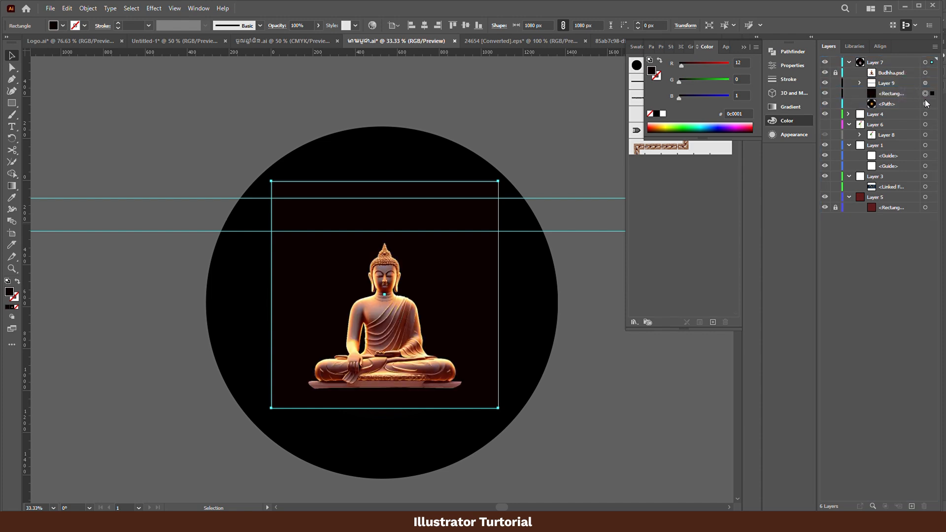
shift+click(923, 104)
right_click(450, 249)
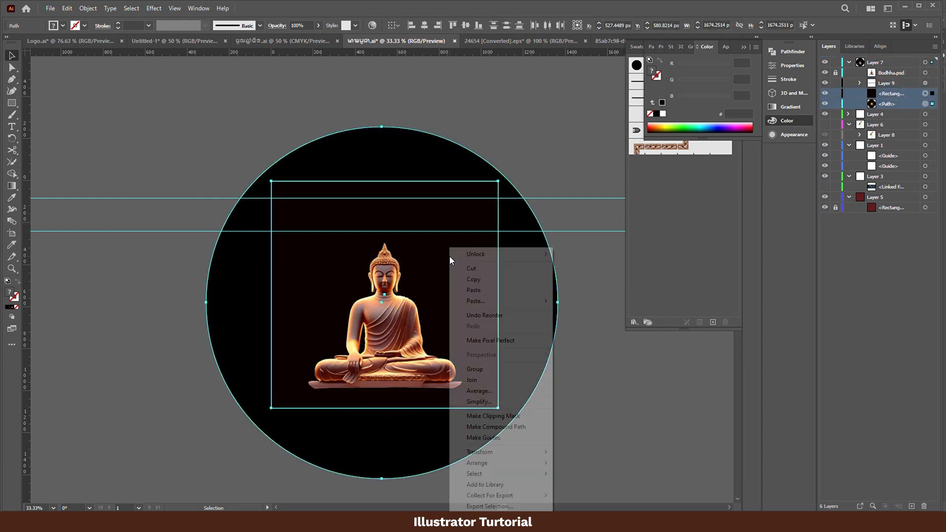
click(519, 417)
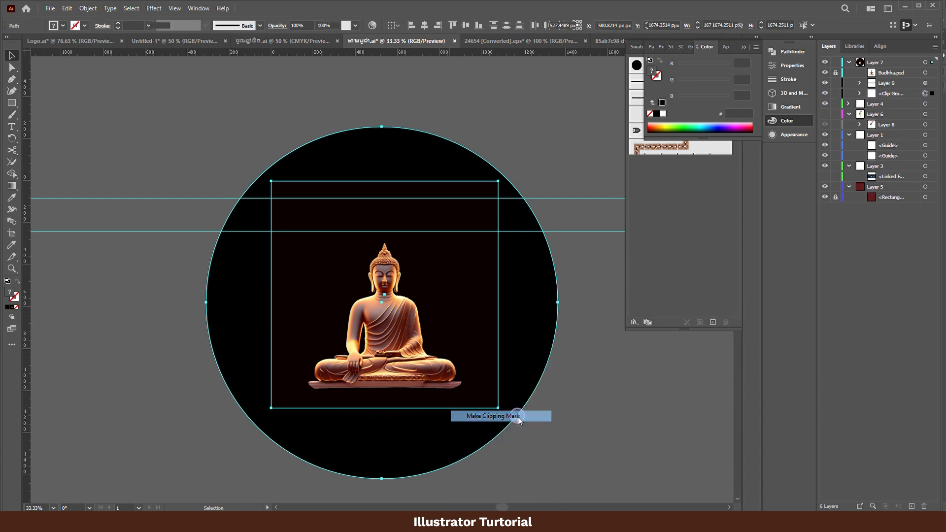
- Add the text line "សូមអនុមោទនាពិធីបុណ្យ" above the lettering in Kantumruy Pro Bold
drag(232, 186, 381, 325)
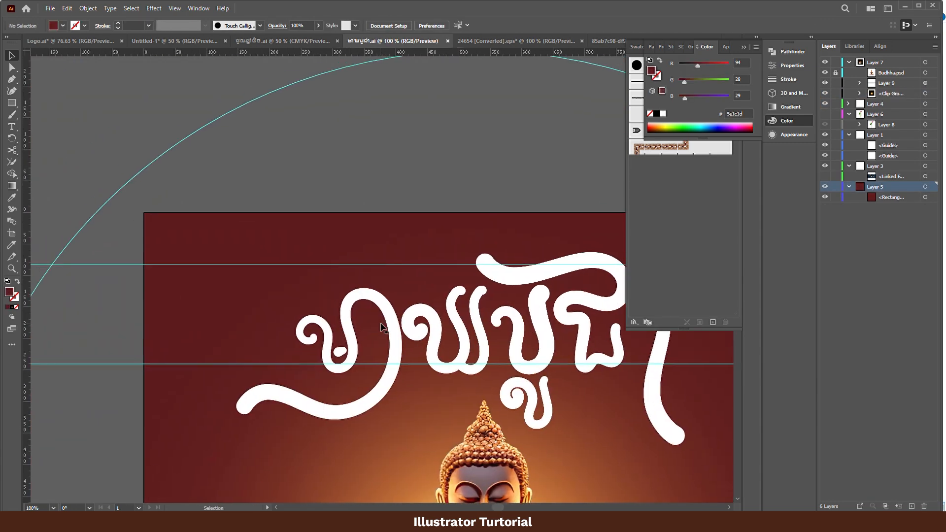
key(t)
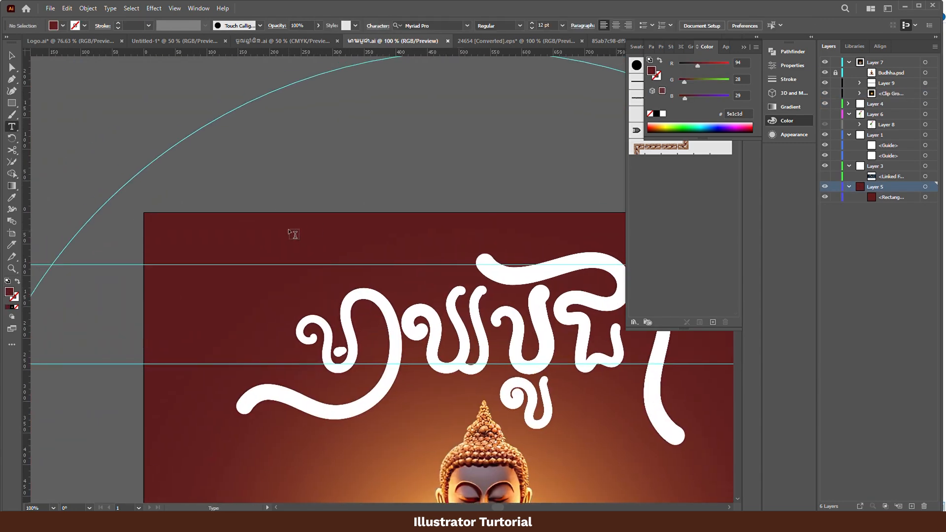
click(294, 245)
click(788, 66)
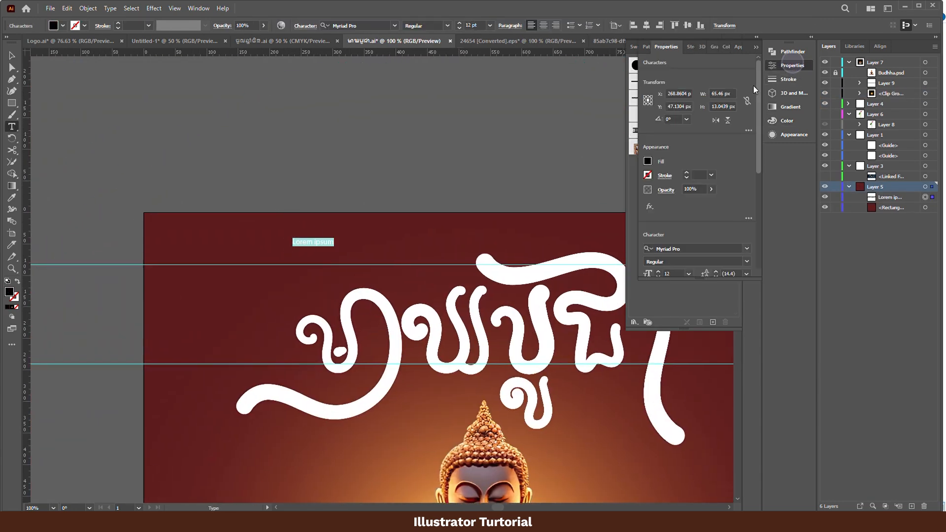
click(737, 250)
text(kantu)
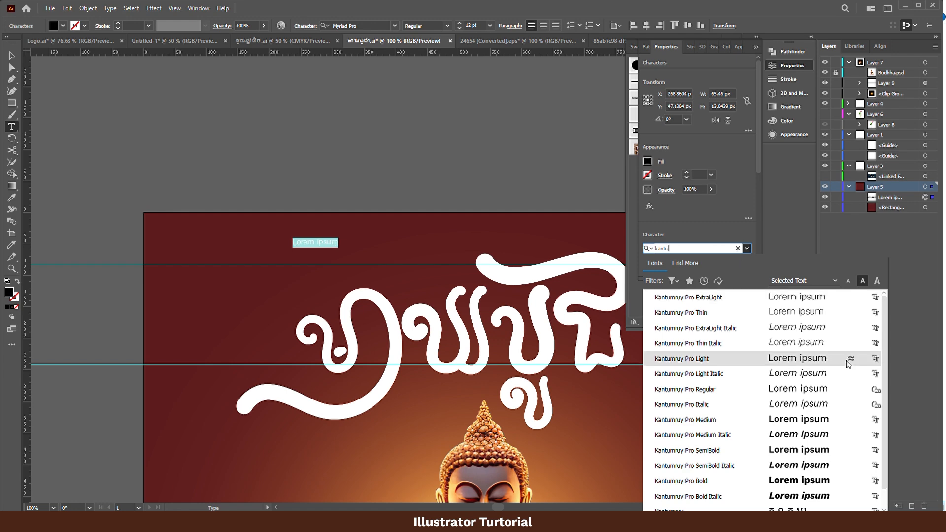
click(714, 480)
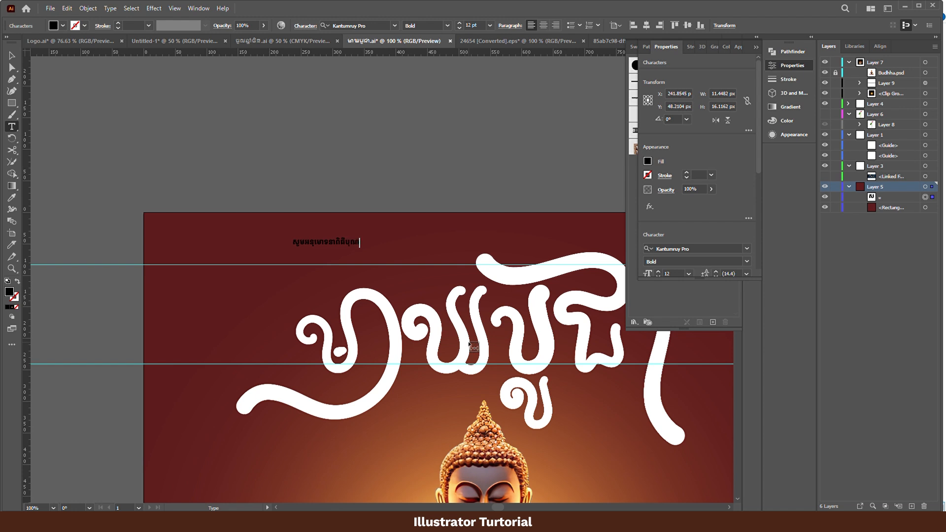
click(11, 55)
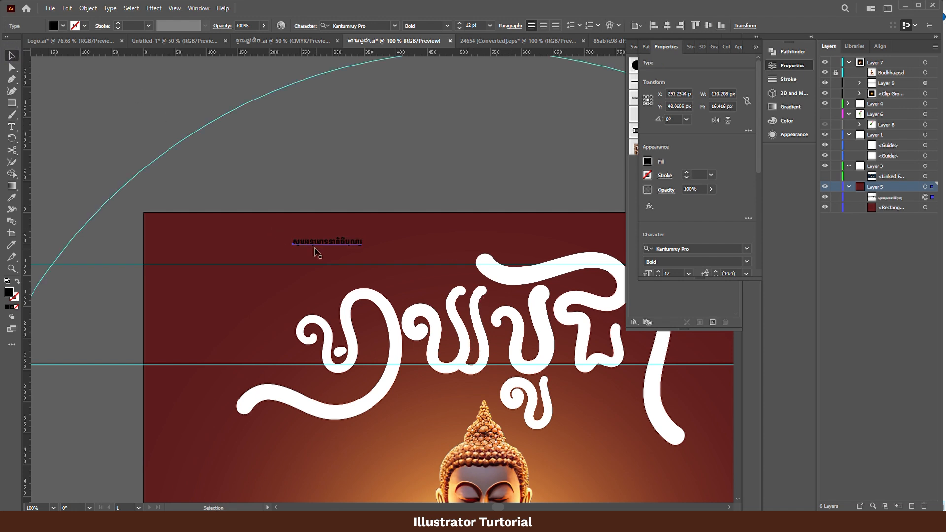
- Set the font size of the small Khmer text line to 30 pt
click(358, 246)
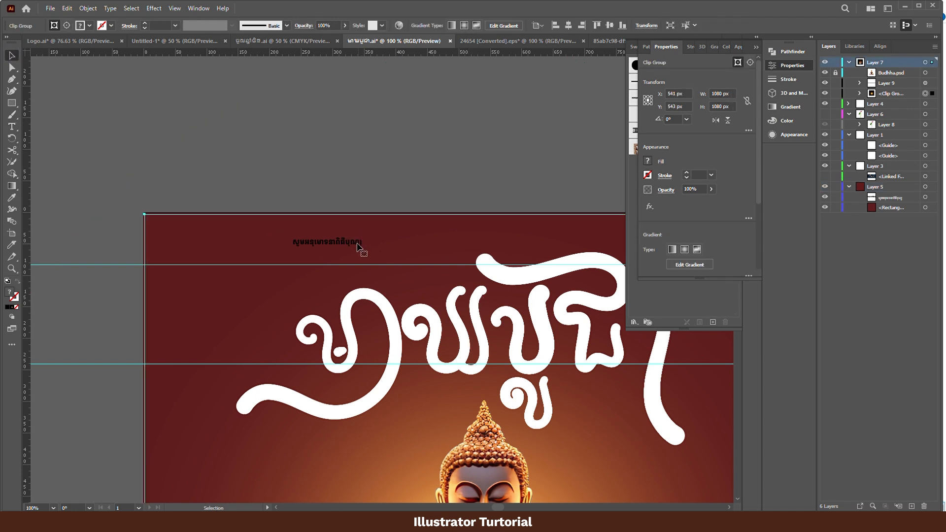
click(925, 197)
scroll(353, 247, down, 1)
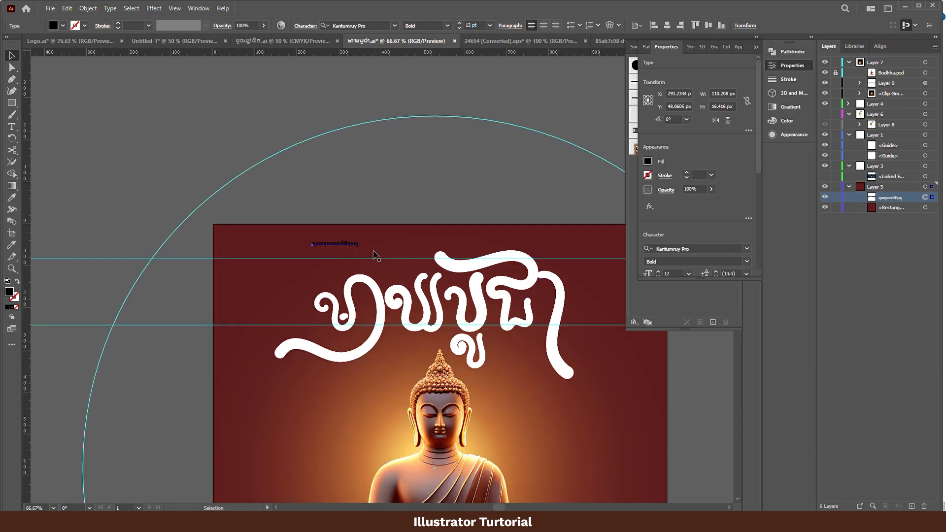
click(674, 273)
text(30)
key(Return)
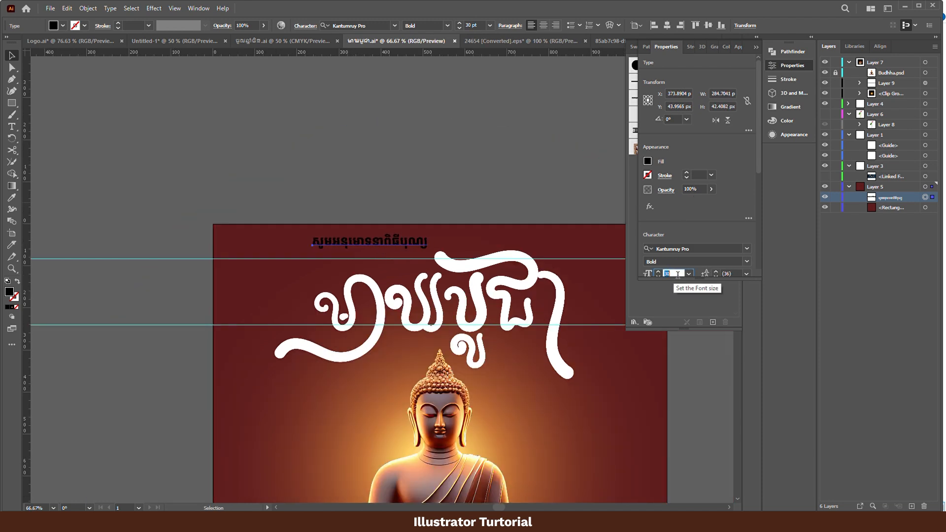
- Move the text line to the top of Layer 7 and place it just above the lettering, beside its upper stroke
drag(382, 242, 383, 258)
key(ctrl+z)
drag(894, 198, 882, 68)
drag(360, 236, 367, 262)
- Fill the small text line with white
click(647, 160)
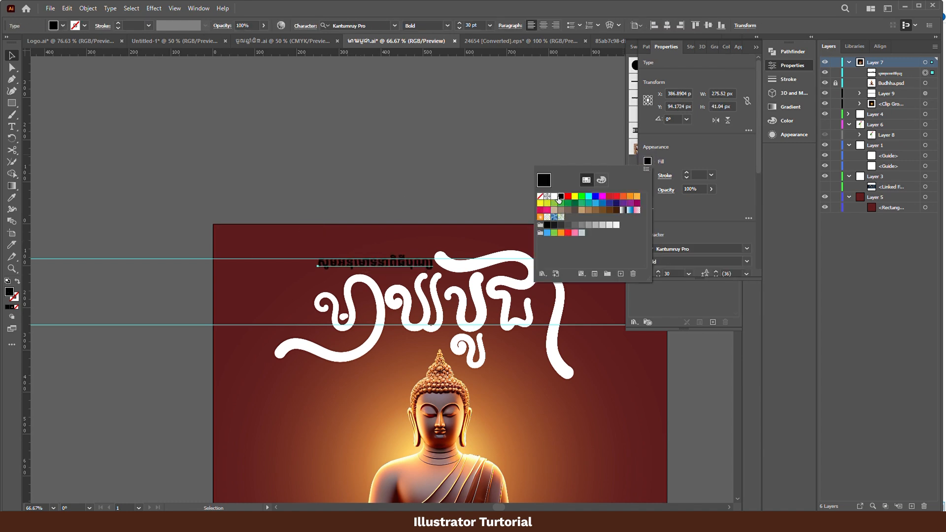
click(556, 196)
click(421, 138)
- Reduce the small text line to 25 pt and shift it closer to the lettering's upper stroke
scroll(420, 135, down, 2)
scroll(362, 192, up, 3)
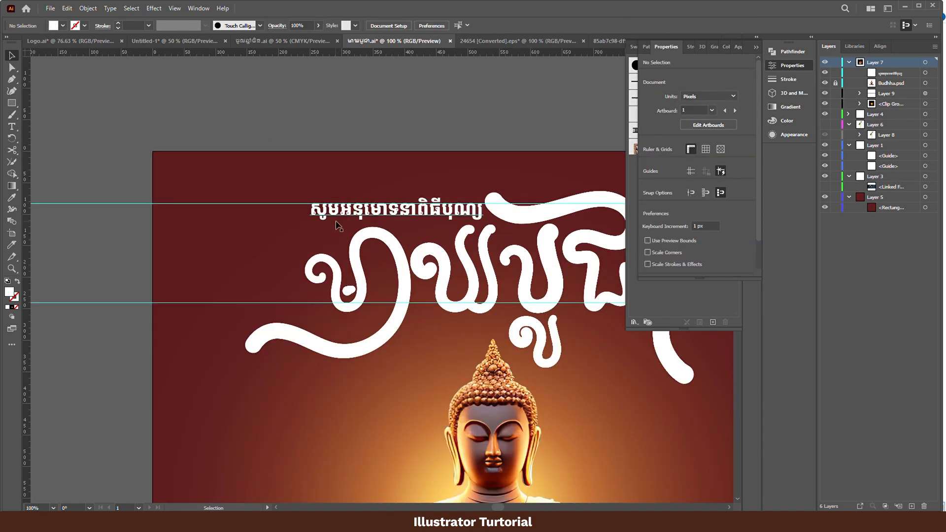
click(345, 211)
click(894, 76)
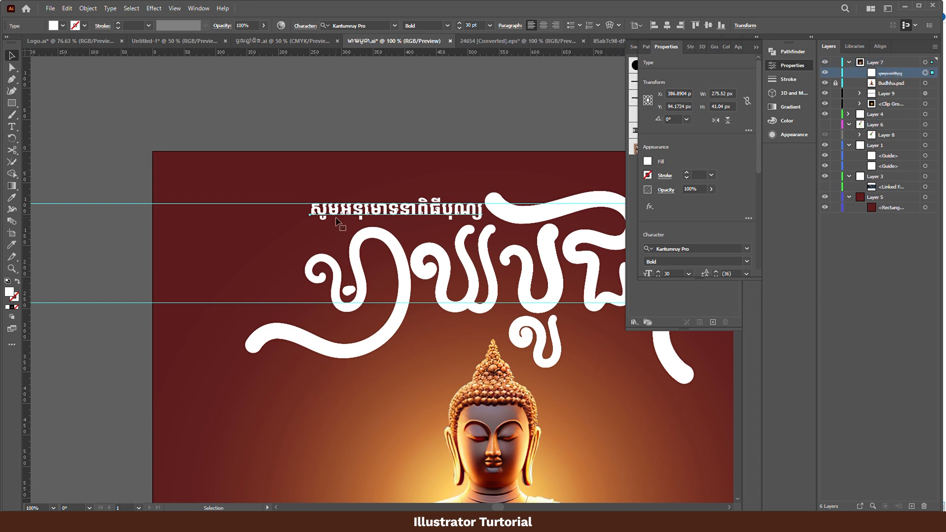
text(25)
key(Return)
drag(406, 213, 426, 215)
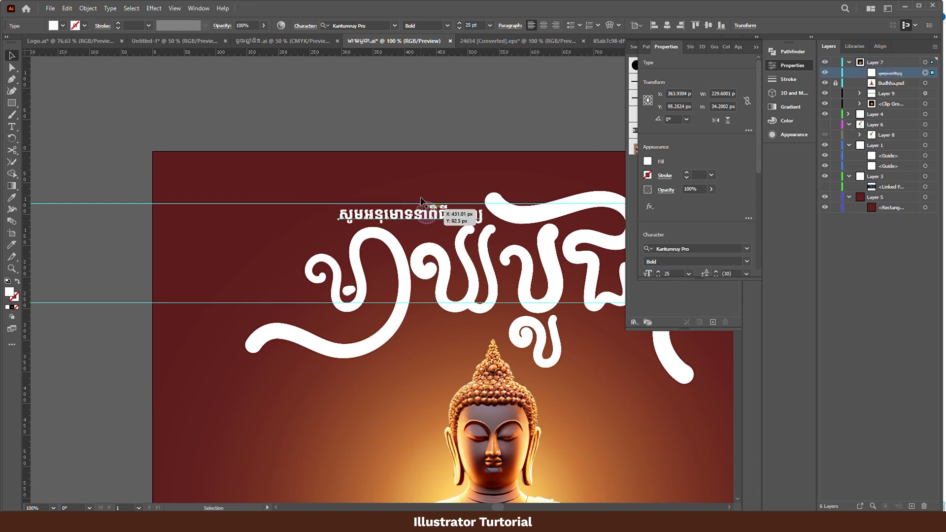
click(405, 100)
- Duplicate the small text line onto the empty background beside the Buddha's shoulder
scroll(401, 126, down, 1)
scroll(514, 250, down, 1)
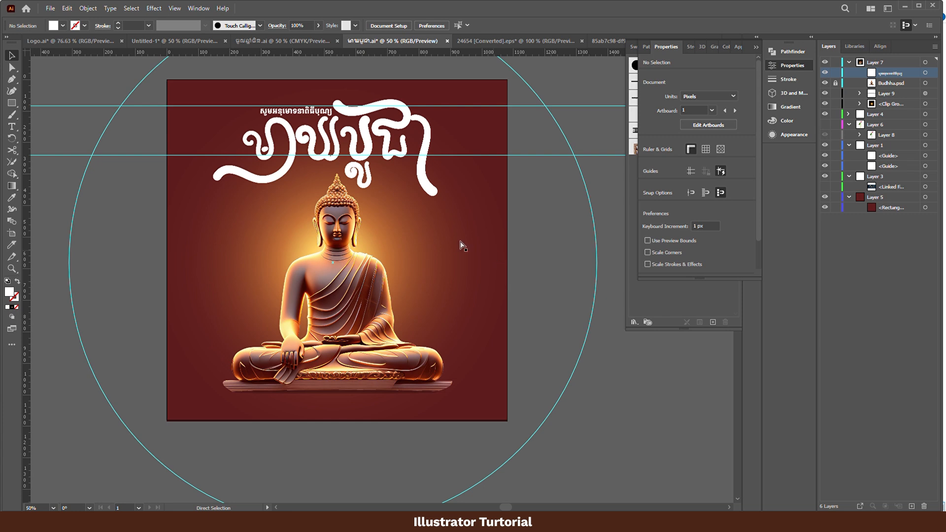
drag(301, 112, 450, 226)
- Replace the copied line's text with the Khmer lunar date "១៥ កើត ខែមាឃ" and begin the year wording after it
key(t)
double_click(448, 227)
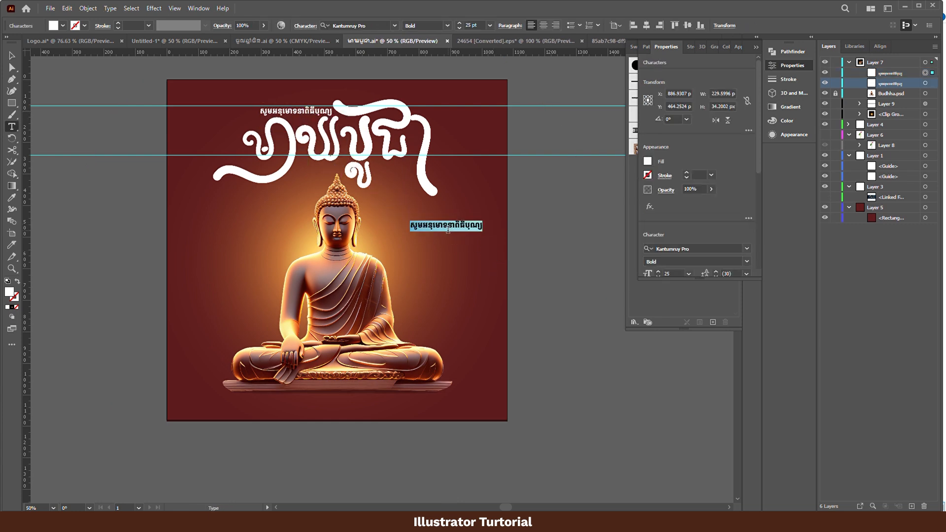
text(15)
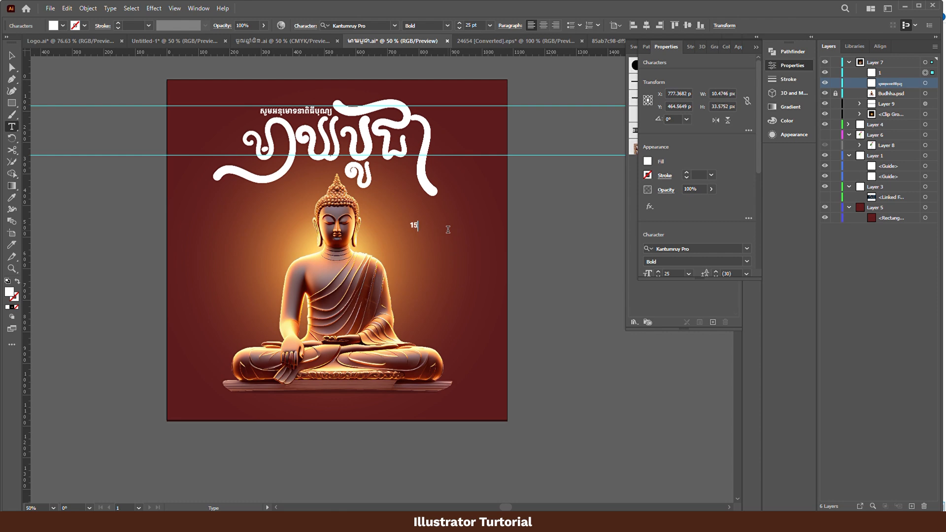
text(១៥)
key(super+space)
text(កើតខែមាឃ)
click(434, 226)
key(super+space)
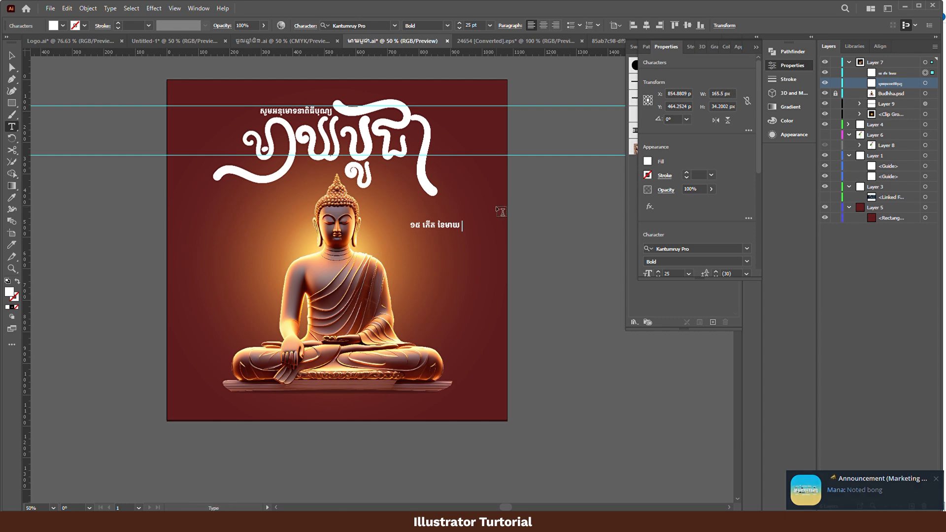
text(ផ)
text(្នាំរោង)
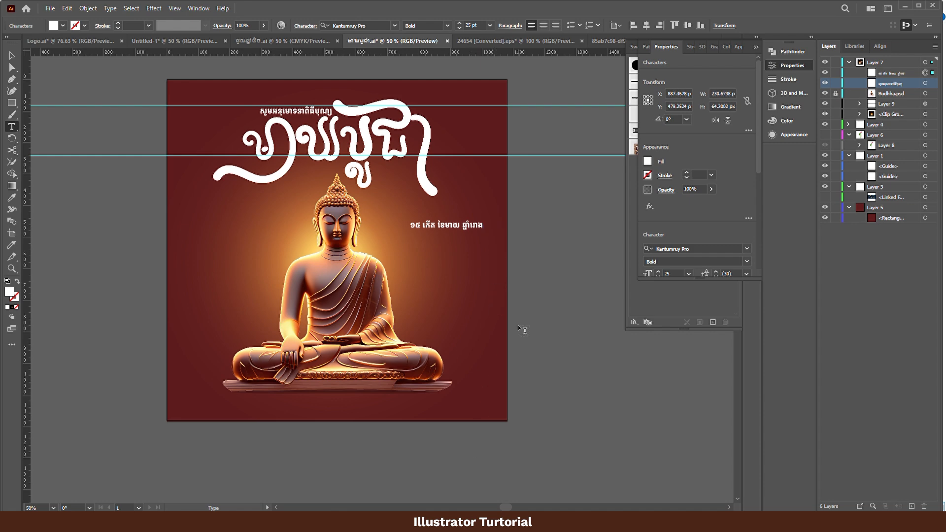
- Finish editing the lunar date line, shift it closer to the Buddha's head, and save the document
key(Return)
text(ប)
key(BackSpace)
click(11, 56)
drag(473, 227, 447, 222)
click(557, 253)
click(582, 265)
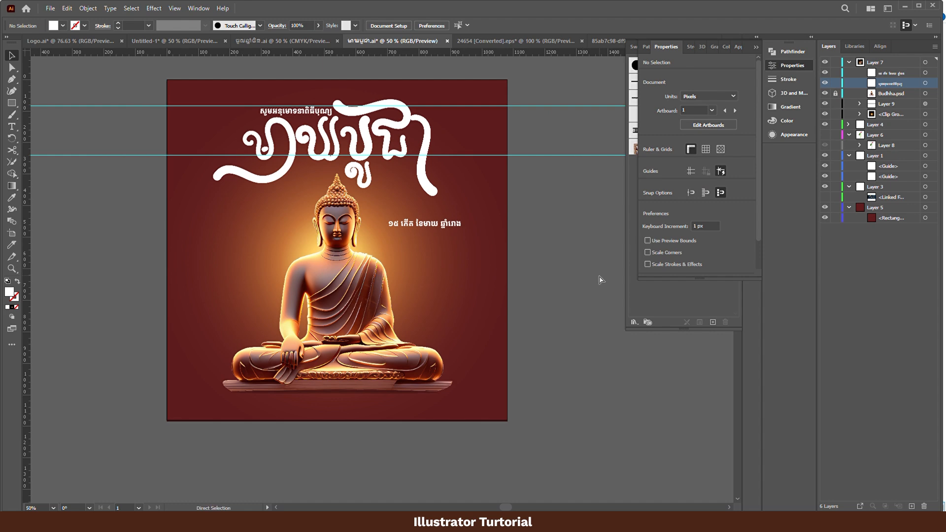
key(ctrl+s)
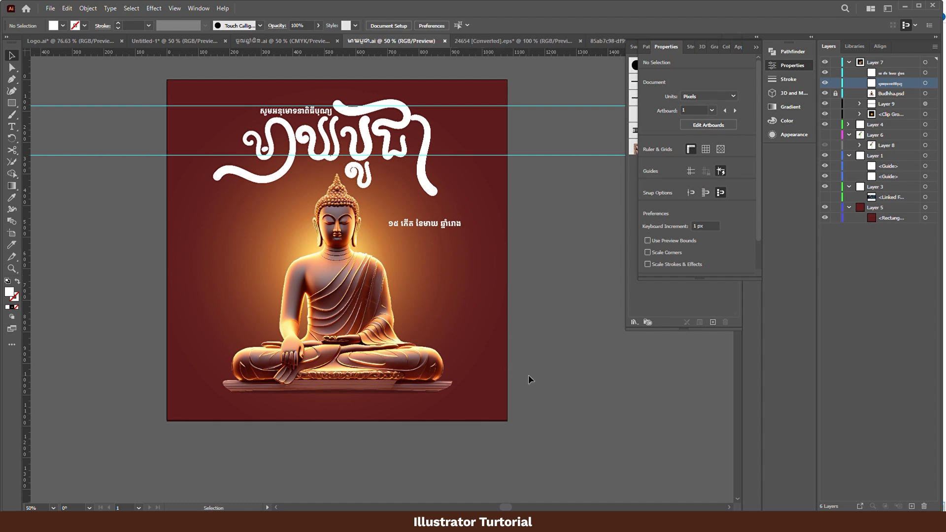
- Bring the pink lotus flower and leaf over from the 24654 [Converted].eps file, place them at the artboard's lower-right corner and enlarge them slightly
click(513, 41)
drag(376, 221, 485, 379)
key(e)
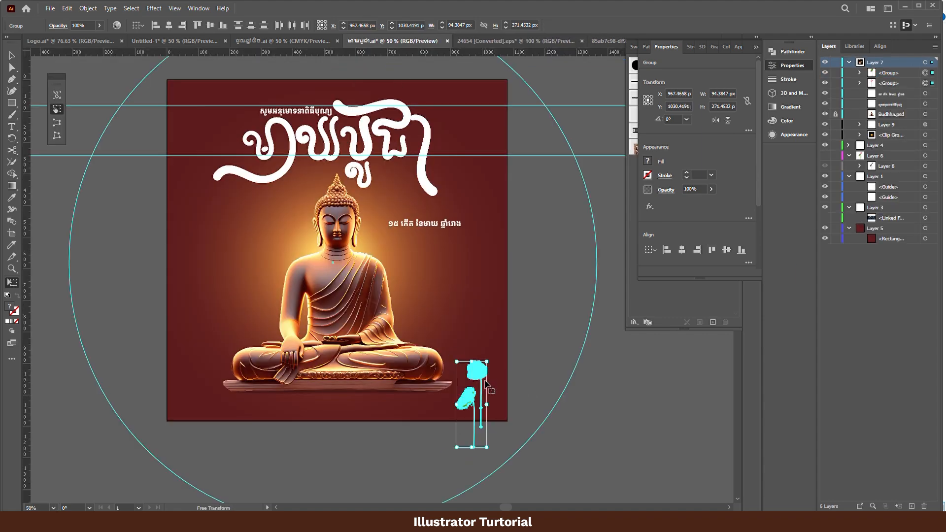
mouse_move(487, 362)
mouse_down()
mouse_move(500, 331)
mouse_move(488, 348)
mouse_up()
key(v)
click(569, 361)
- Bring the lotus bud from the 24654 [Converted].eps file, place it beside the Buddha's arm on the left and stack it below Budhha.psd
scroll(565, 392, down, 1)
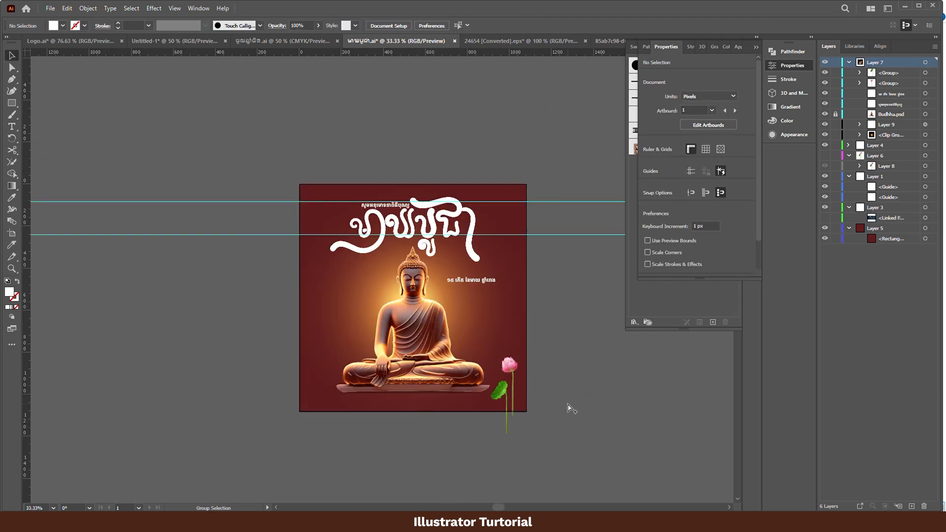
scroll(528, 465, up, 1)
drag(586, 429, 614, 460)
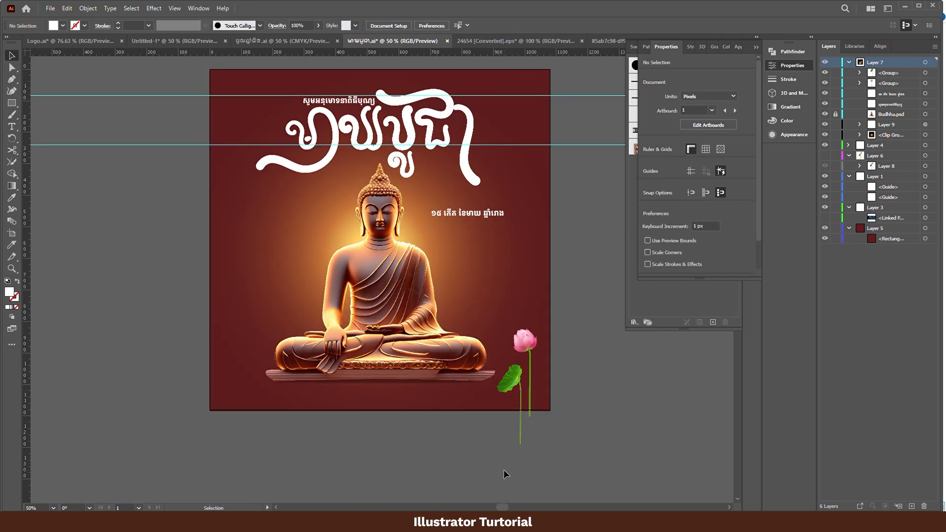
drag(490, 430, 513, 453)
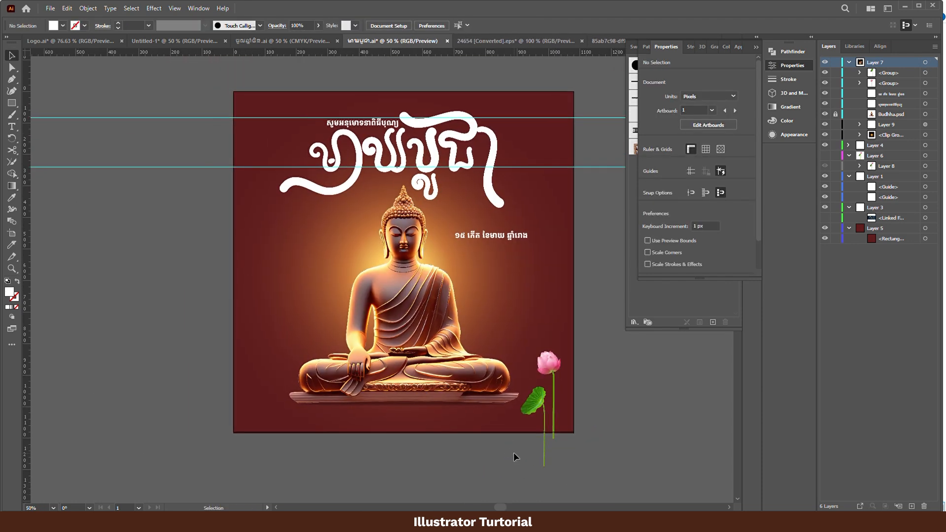
click(534, 42)
drag(229, 181, 308, 319)
drag(893, 73, 890, 129)
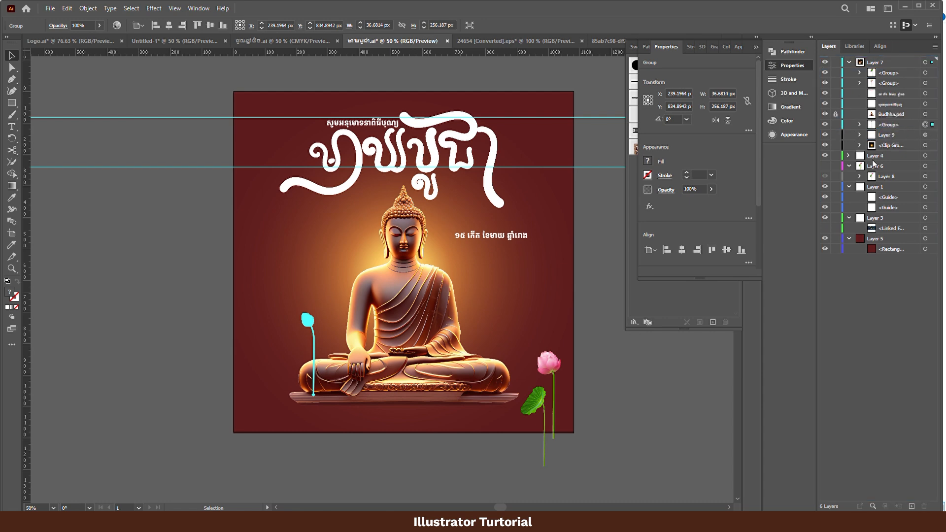
click(635, 395)
- Move the lotus leaf group into the background clip group to cut its stem off at the artboard's lower edge
scroll(638, 402, down, 1)
click(511, 401)
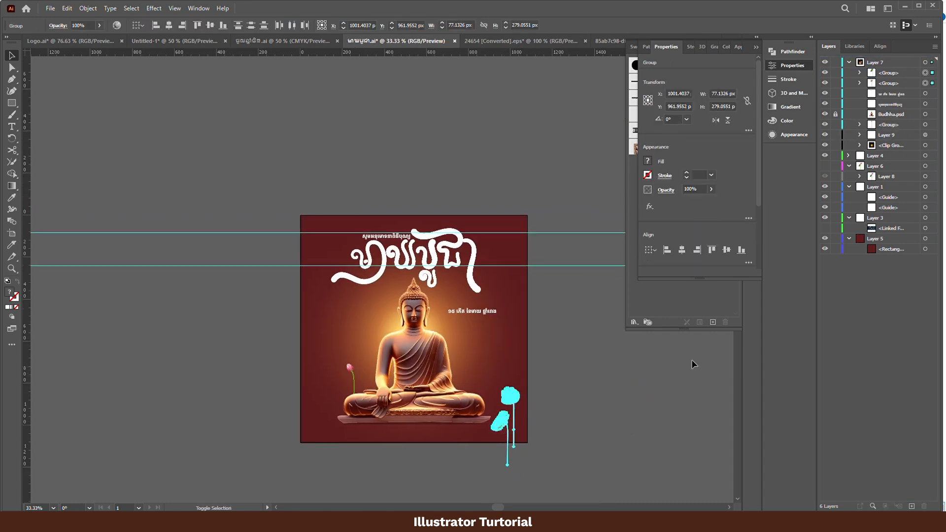
drag(898, 83, 893, 144)
click(630, 427)
scroll(507, 463, up, 5)
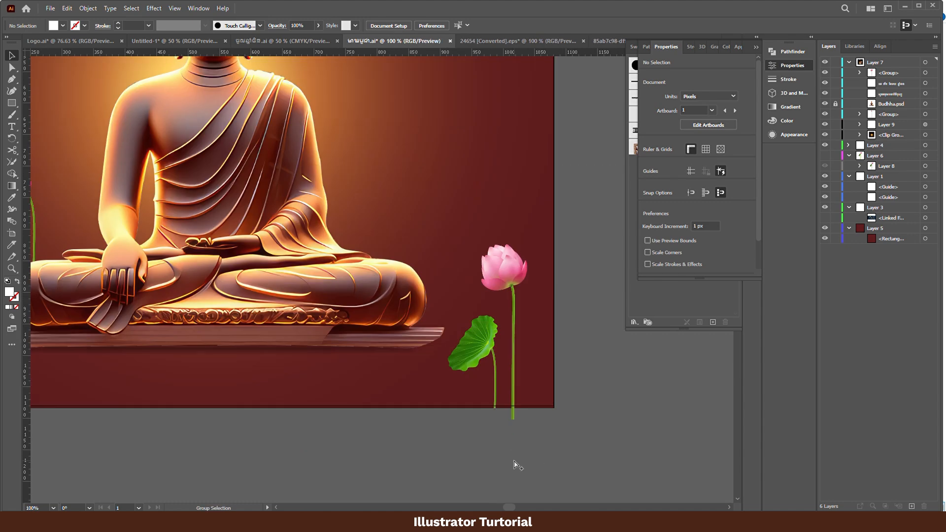
- Move the pink lotus flower into the background clip group to trim its stem at the artboard's edge, and save the document
click(507, 463)
click(537, 354)
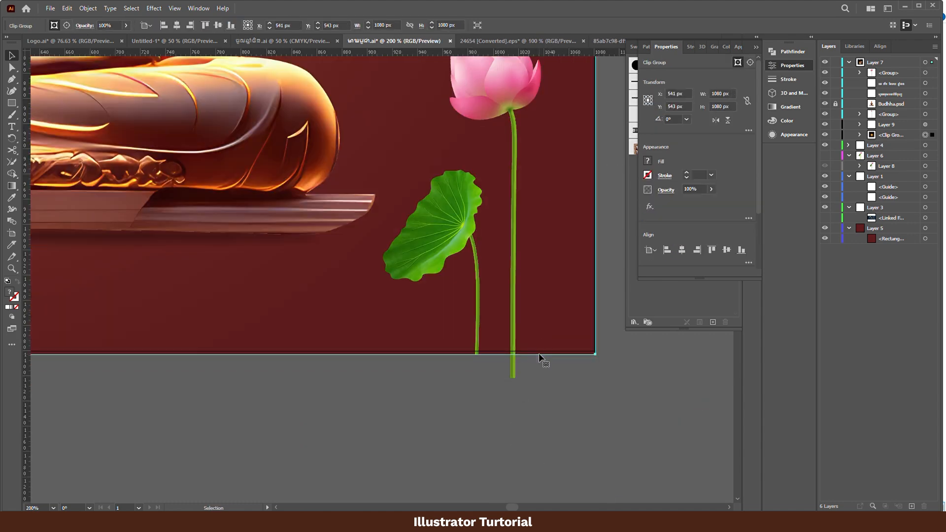
double_click(511, 332)
click(475, 326)
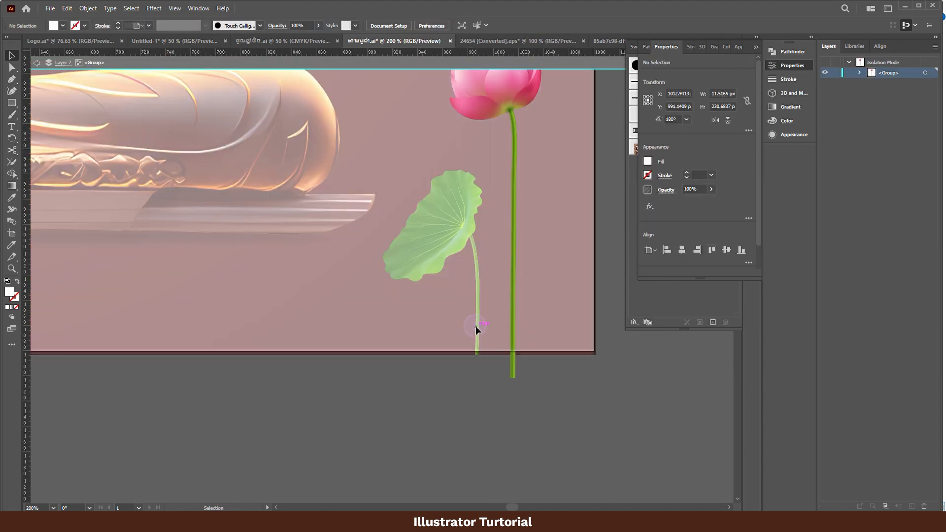
double_click(583, 401)
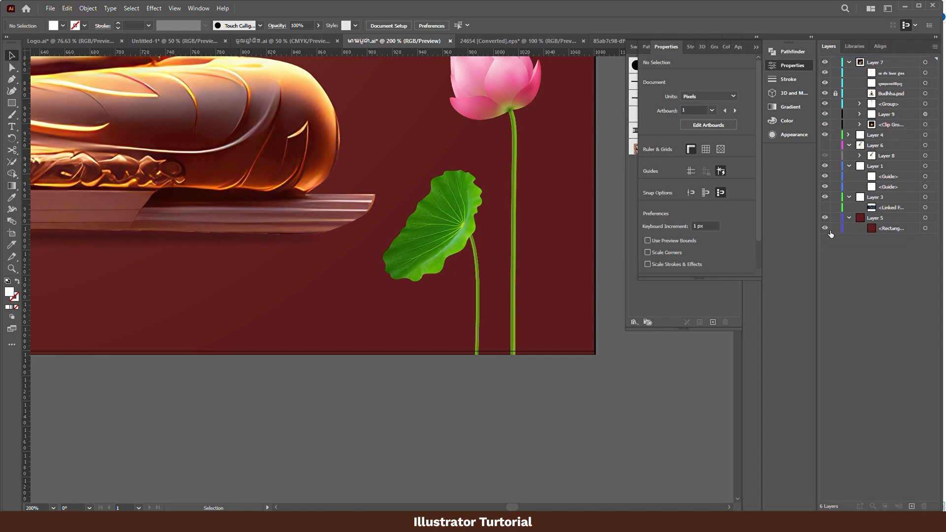
scroll(530, 389, down, 5)
scroll(524, 437, up, 1)
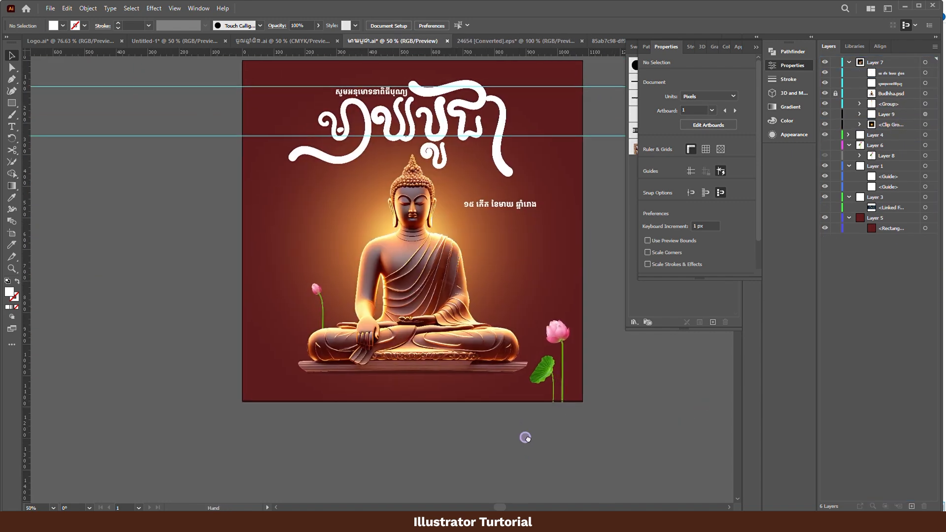
drag(603, 419, 595, 440)
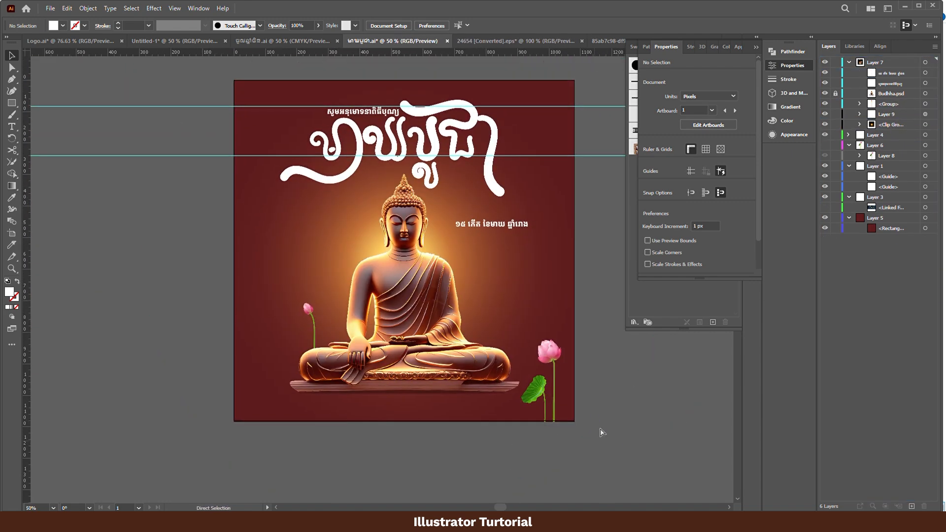
key(ctrl+s)
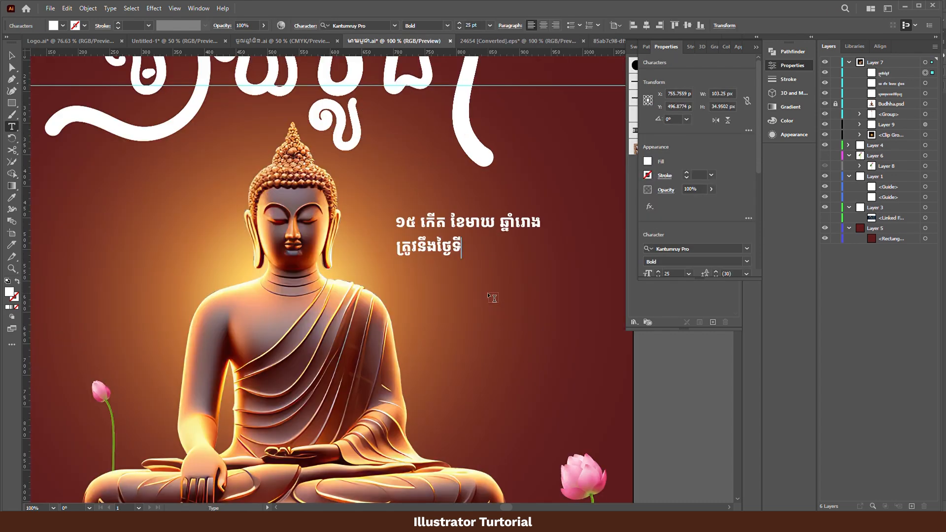
- Enter a second date line "ត្រូវនឹងថ្ងៃ ពុធ ទី១២" beneath the lunar date
text(ៃ)
text( បុ)
key(BackSpace)
key(BackSpace)
text(ពិ)
text(ធ)
key(BackSpace)
key(BackSpace)
text(ុធ)
key(BackSpace)
text(ធទិ)
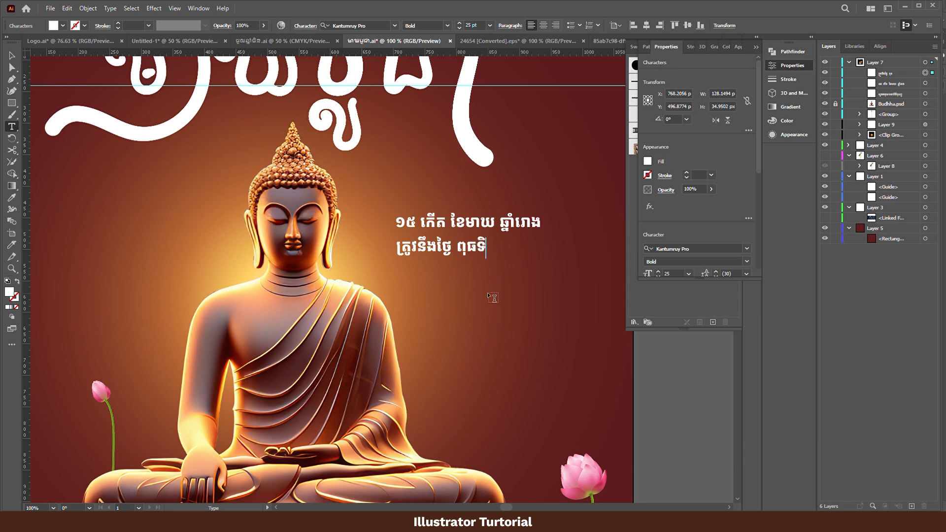
key(BackSpace)
key(BackSpace)
key(super+space)
text(ទី១២)
- Extend the second date line with the month "ខែកុម្ភៈ"
key(alt+space)
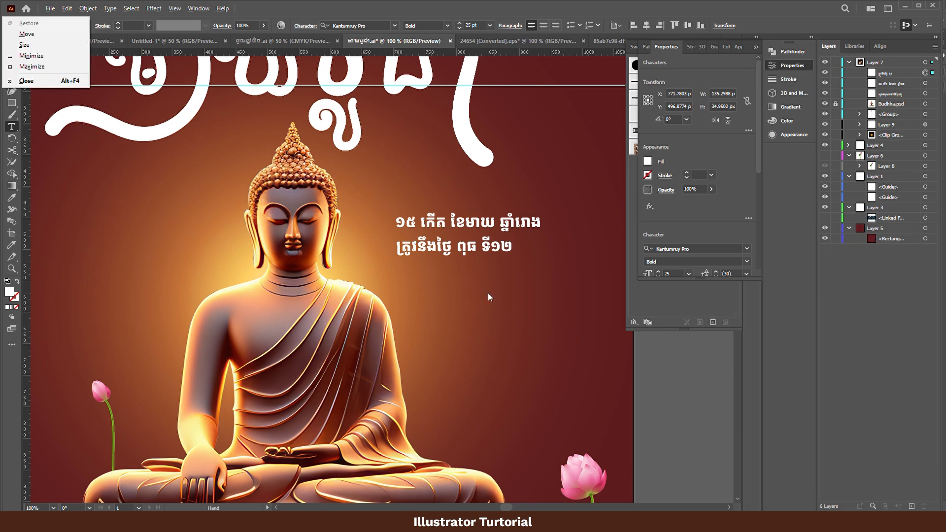
click(543, 243)
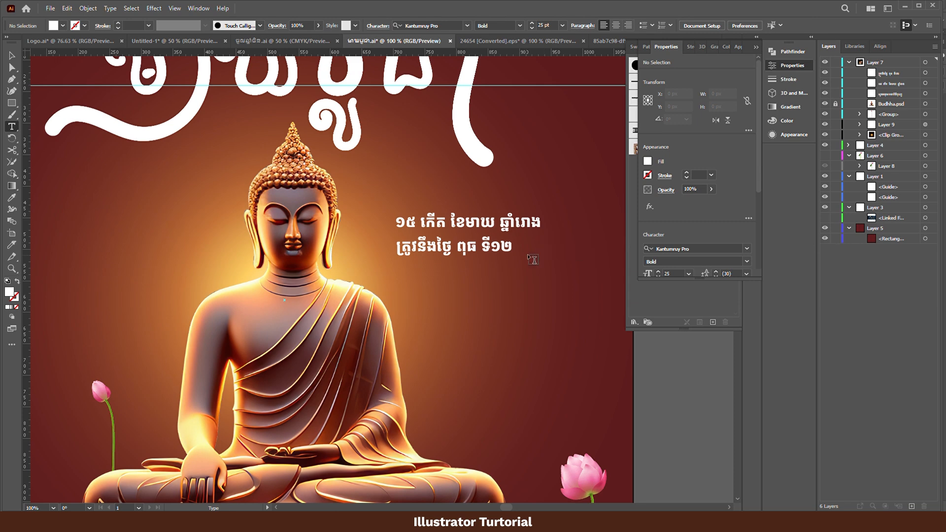
click(513, 247)
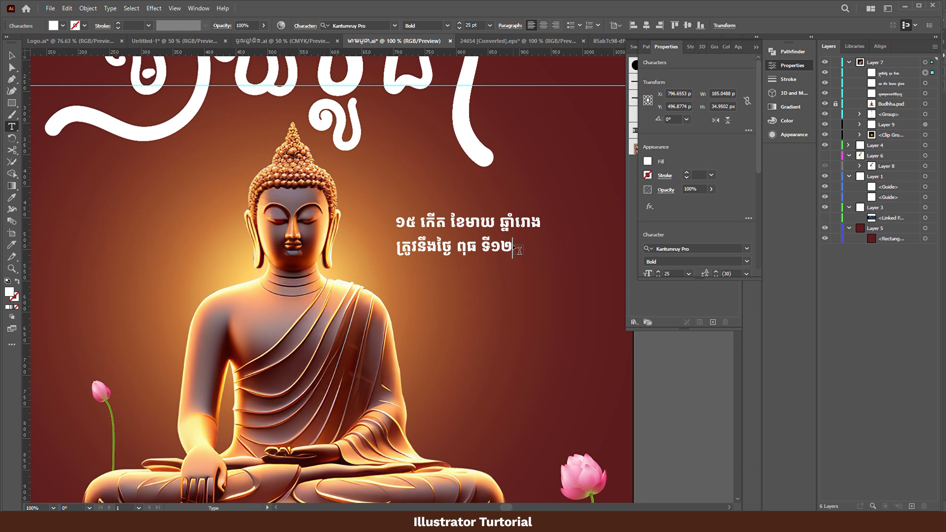
text(ខែកុម្ភៈ)
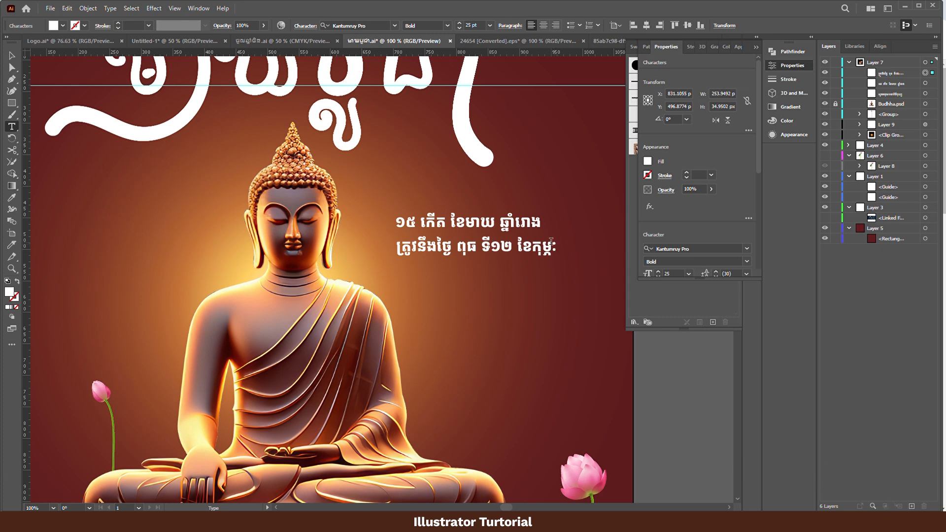
- Select both date lines and align them to their horizontal centers
click(12, 55)
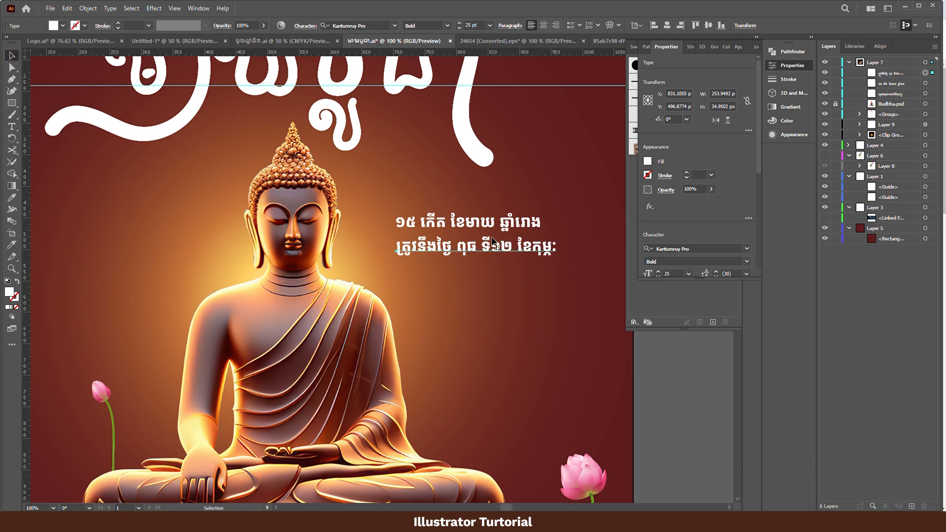
shift+click(524, 224)
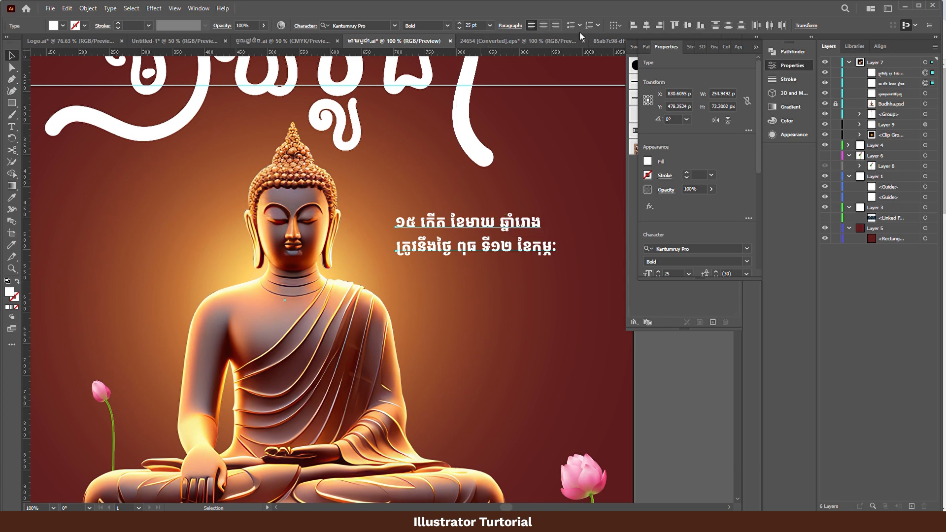
click(647, 25)
click(680, 397)
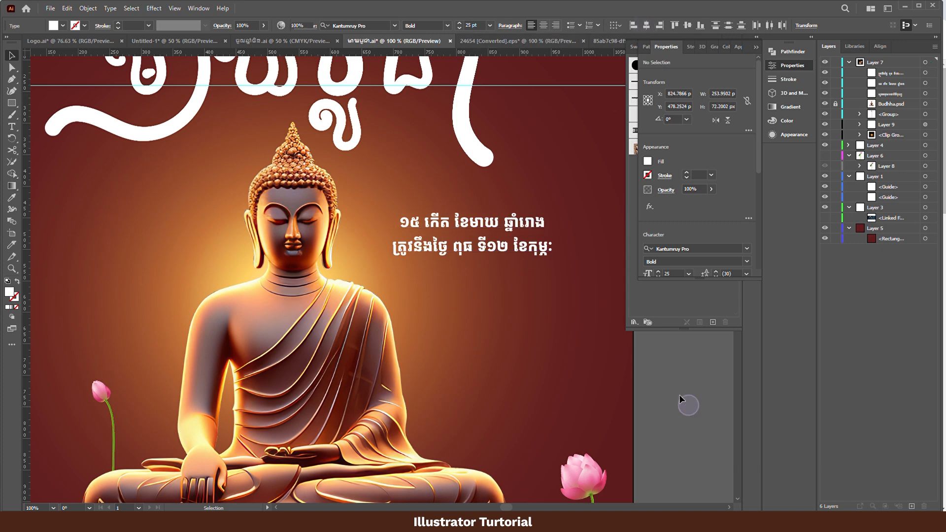
- Duplicate the second date line beneath itself and replace the copy's text with the year "២០២៥"
drag(495, 247, 495, 270)
triple_click(494, 270)
text(2)
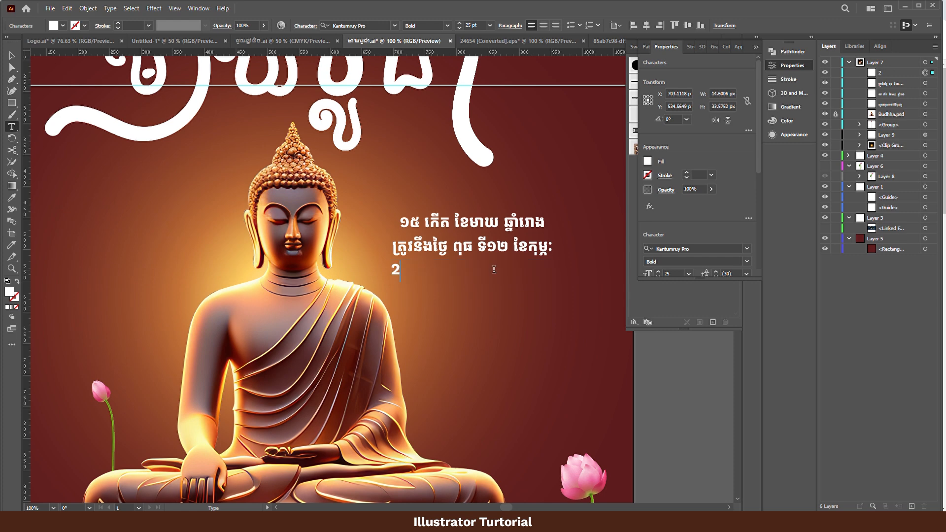
key(BackSpace)
text(២០២៥)
key(Escape)
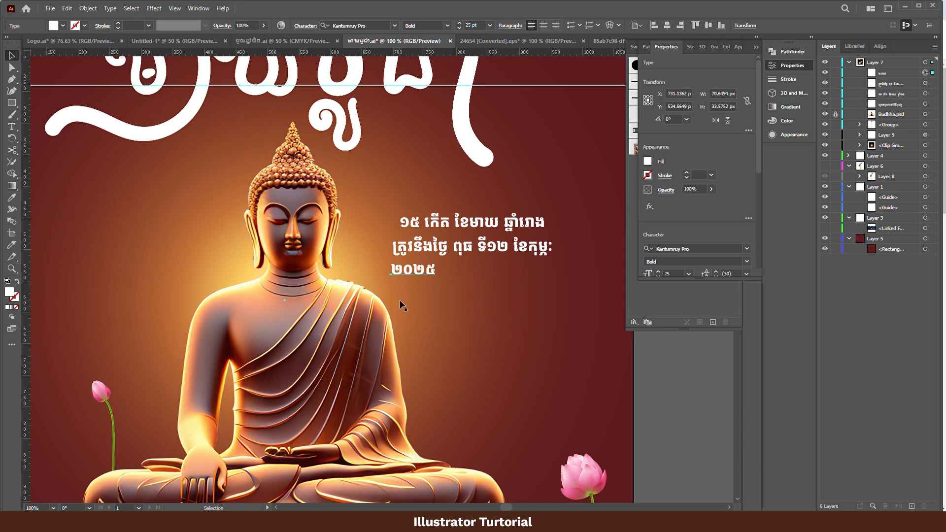
- Move the year beneath the right end of the date lines and enlarge it to about 61.73 pt
drag(427, 272, 538, 293)
key(e)
key(v)
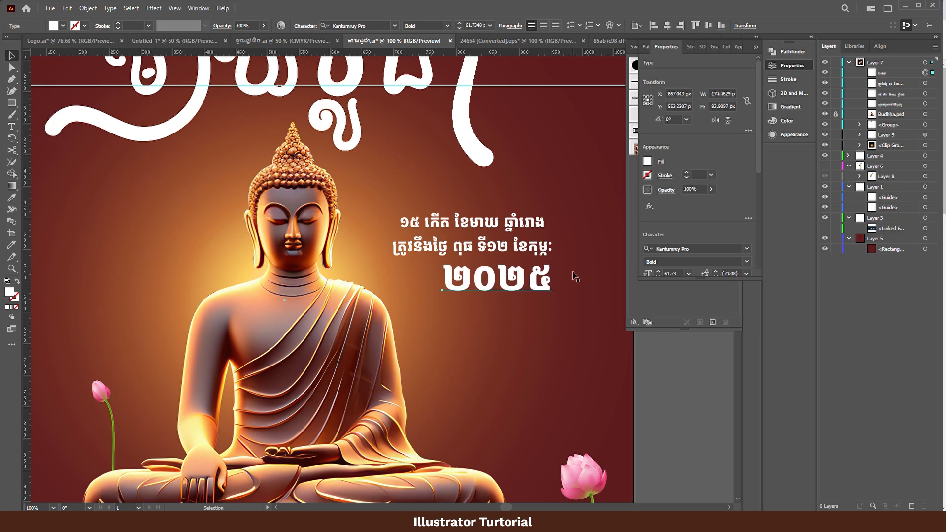
- Nudge the year and the second date line left to bring their right ends closer to the first line's end
key(Left)
key(Left)
key(Left)
key(Left)
key(Left)
key(Left)
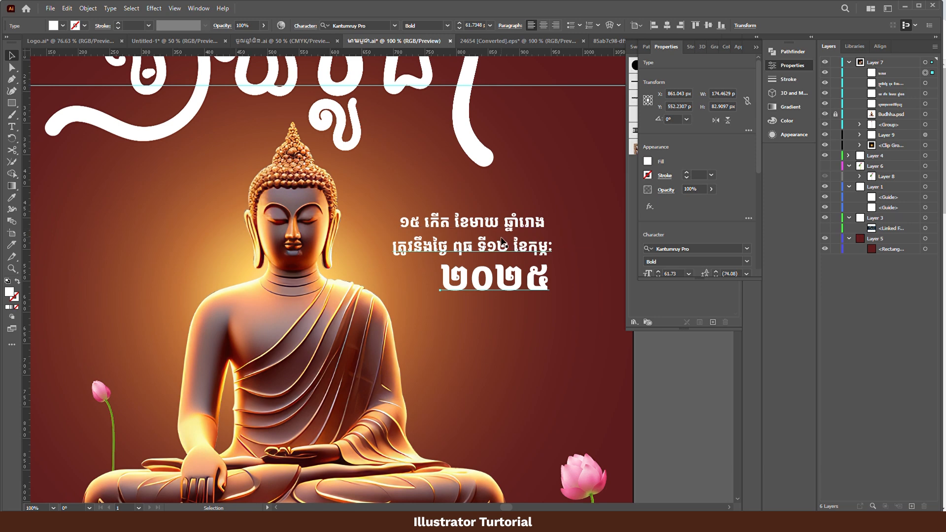
click(502, 241)
key(Left)
key(Left)
key(Left)
key(Left)
key(Left)
key(Left)
key(Left)
key(Left)
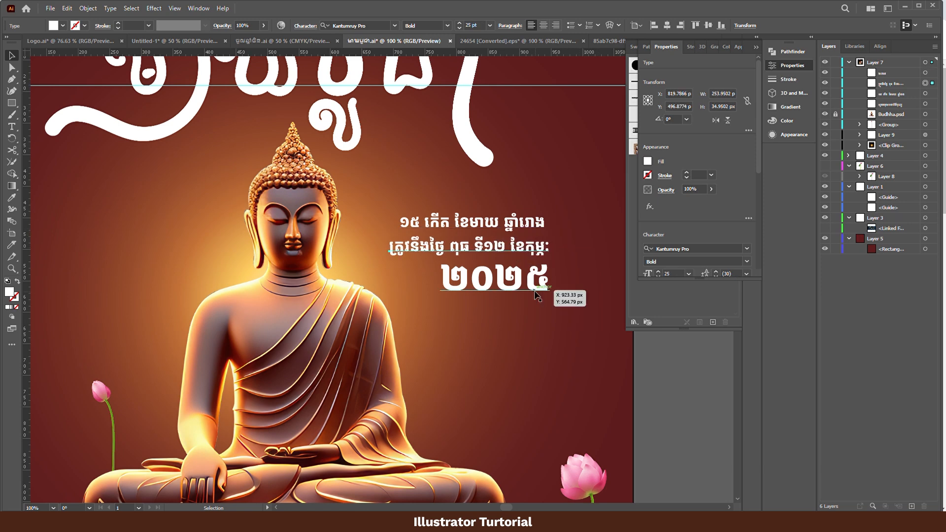
click(665, 399)
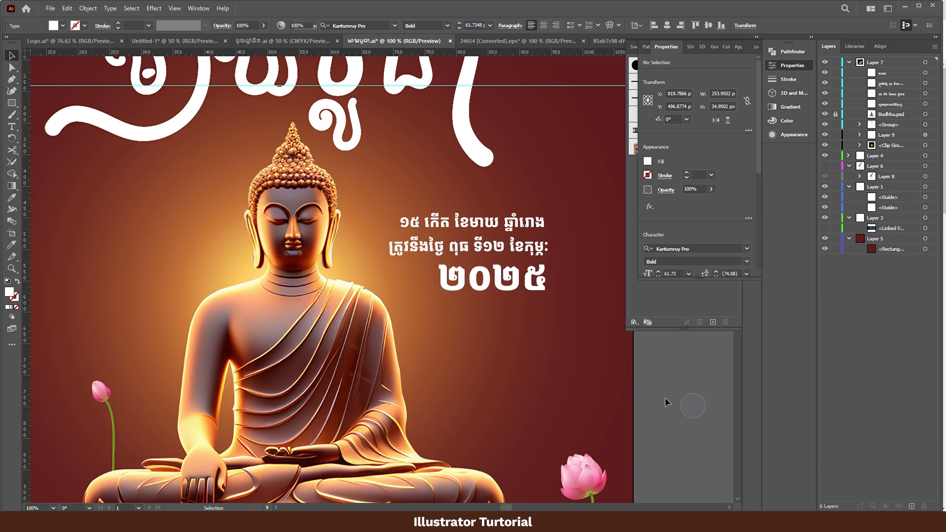
scroll(572, 360, down, 3)
drag(583, 381, 462, 317)
scroll(467, 329, up, 1)
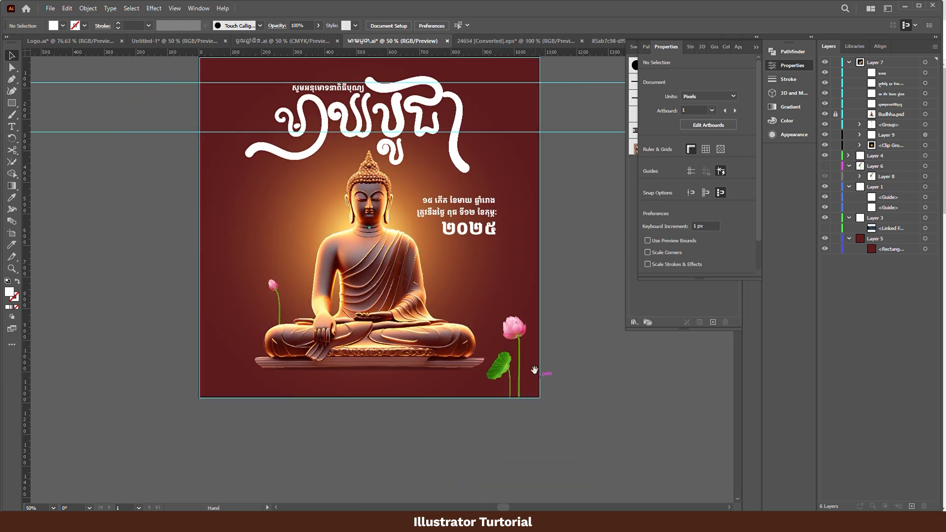
drag(535, 369, 532, 387)
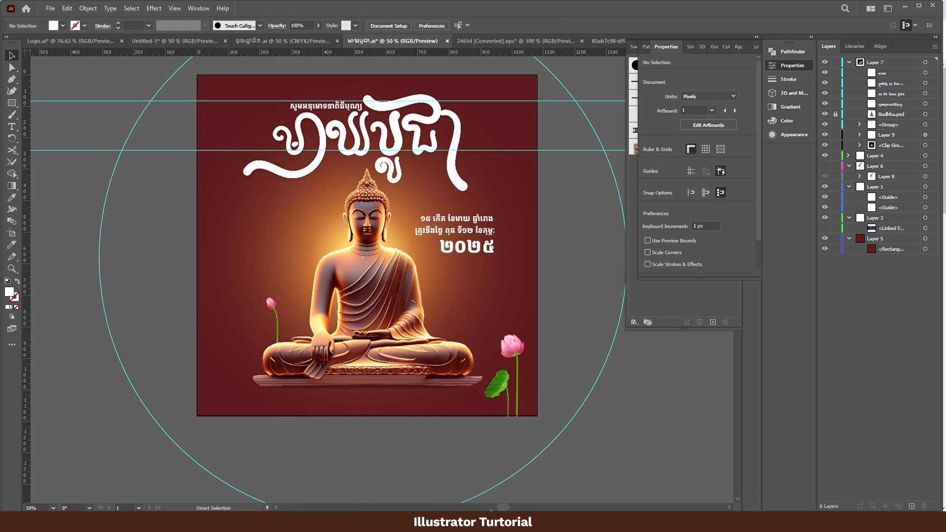